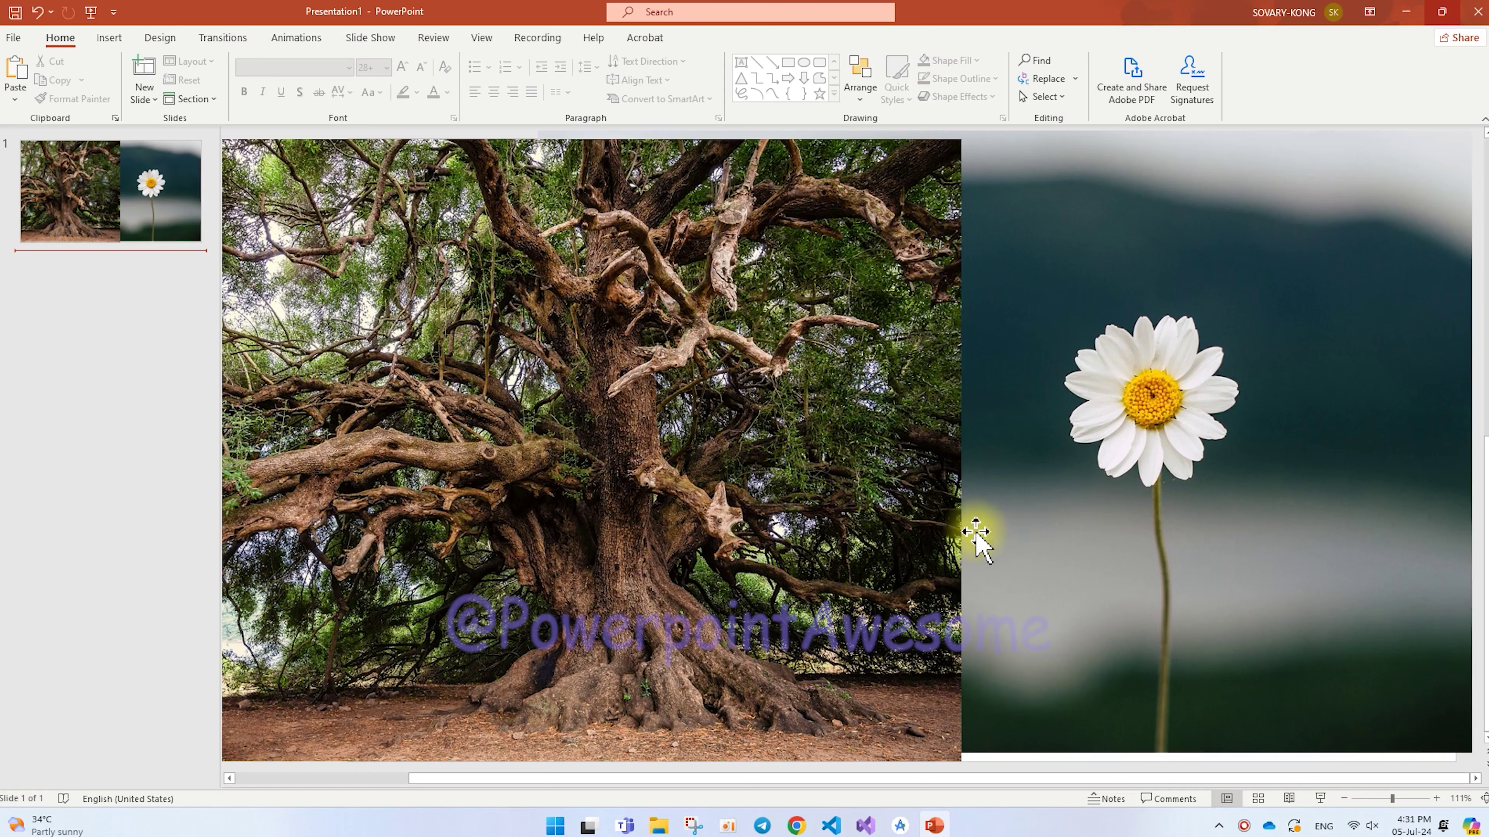
Step: Add a new second slide after the first and delete its title and content placeholders
right_click(113, 332)
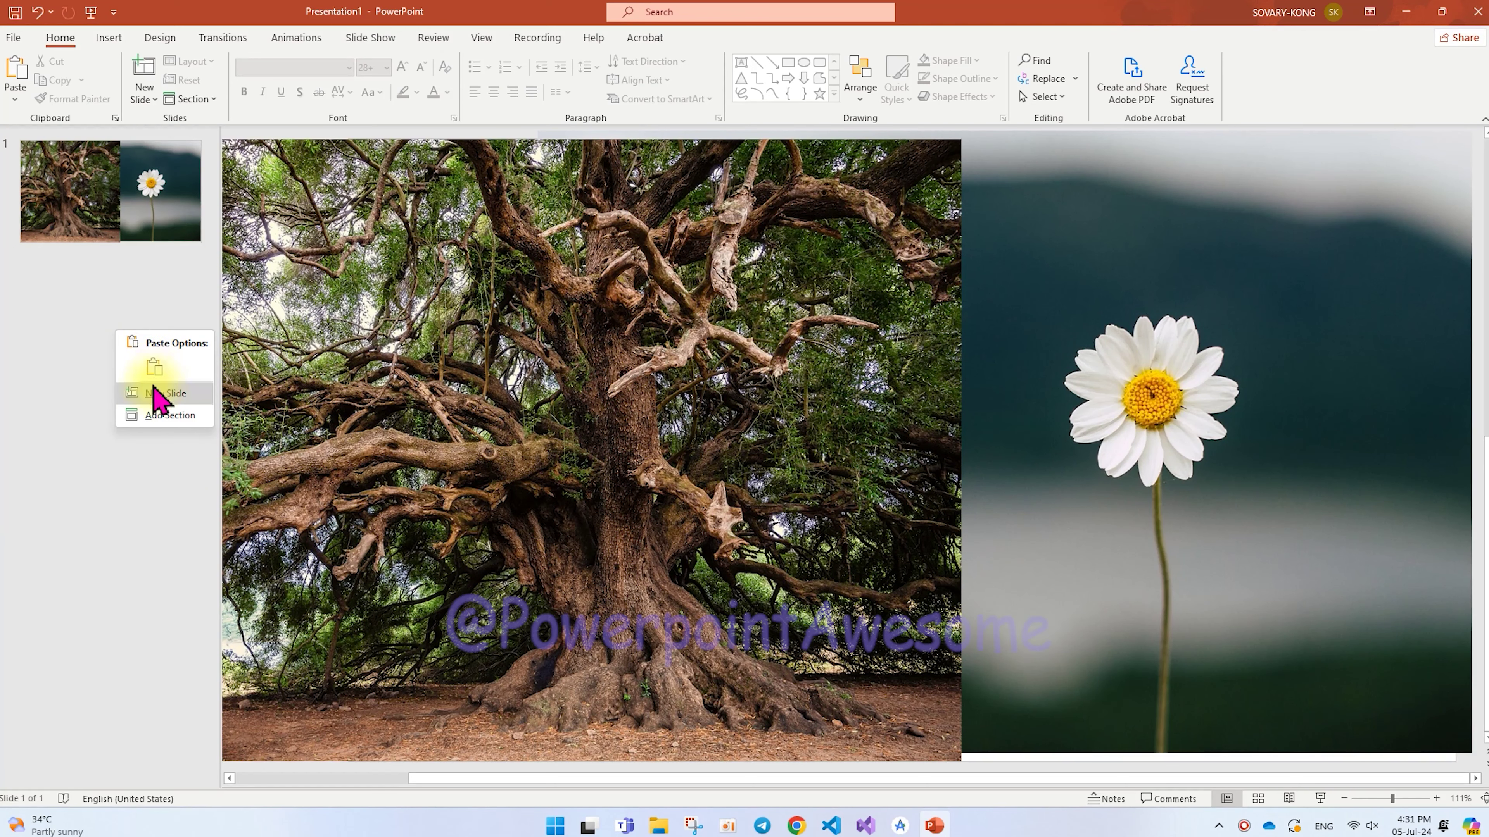
click(161, 400)
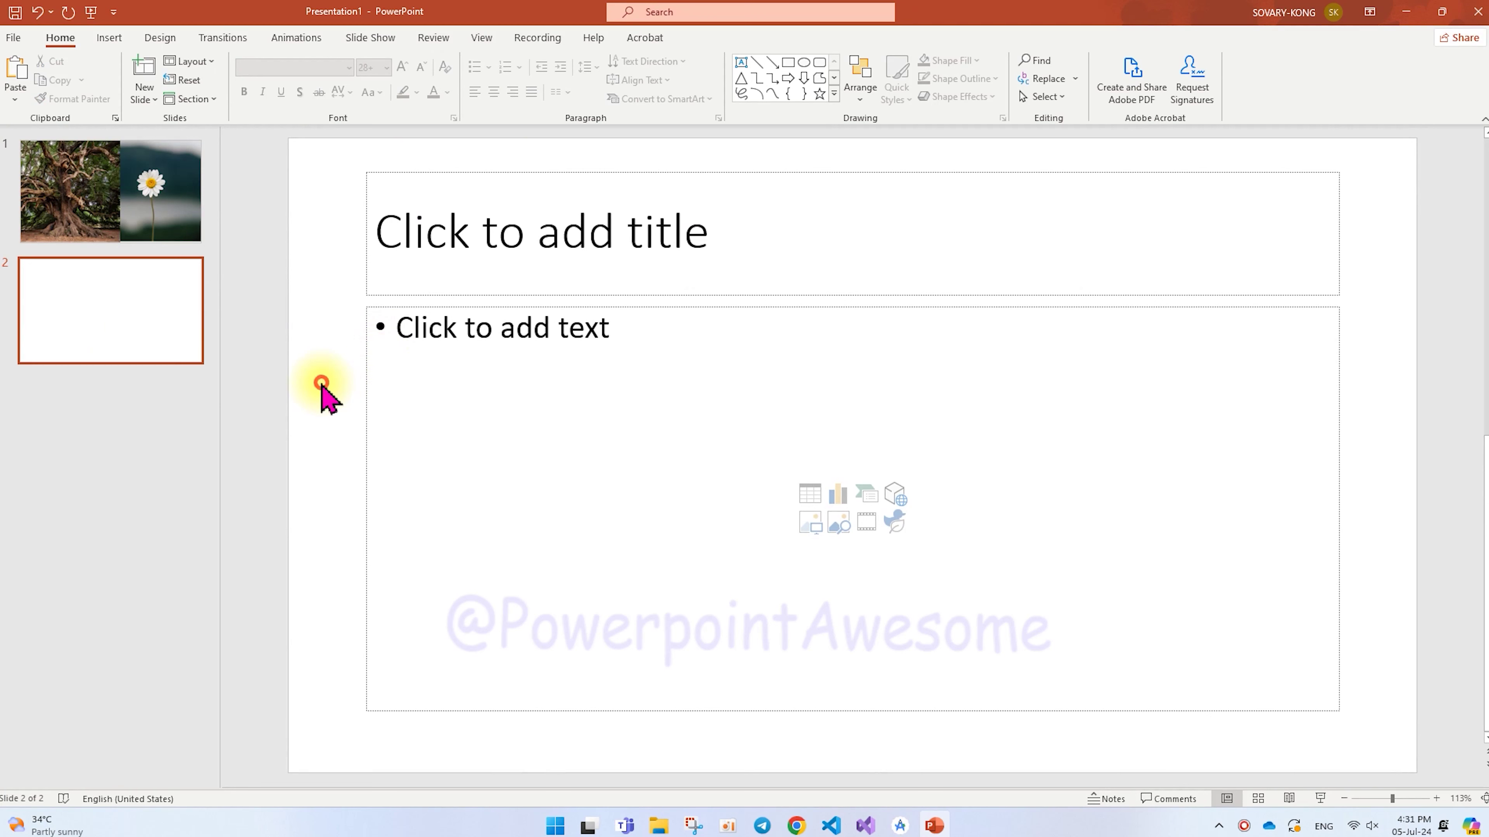
key(ctrl+a)
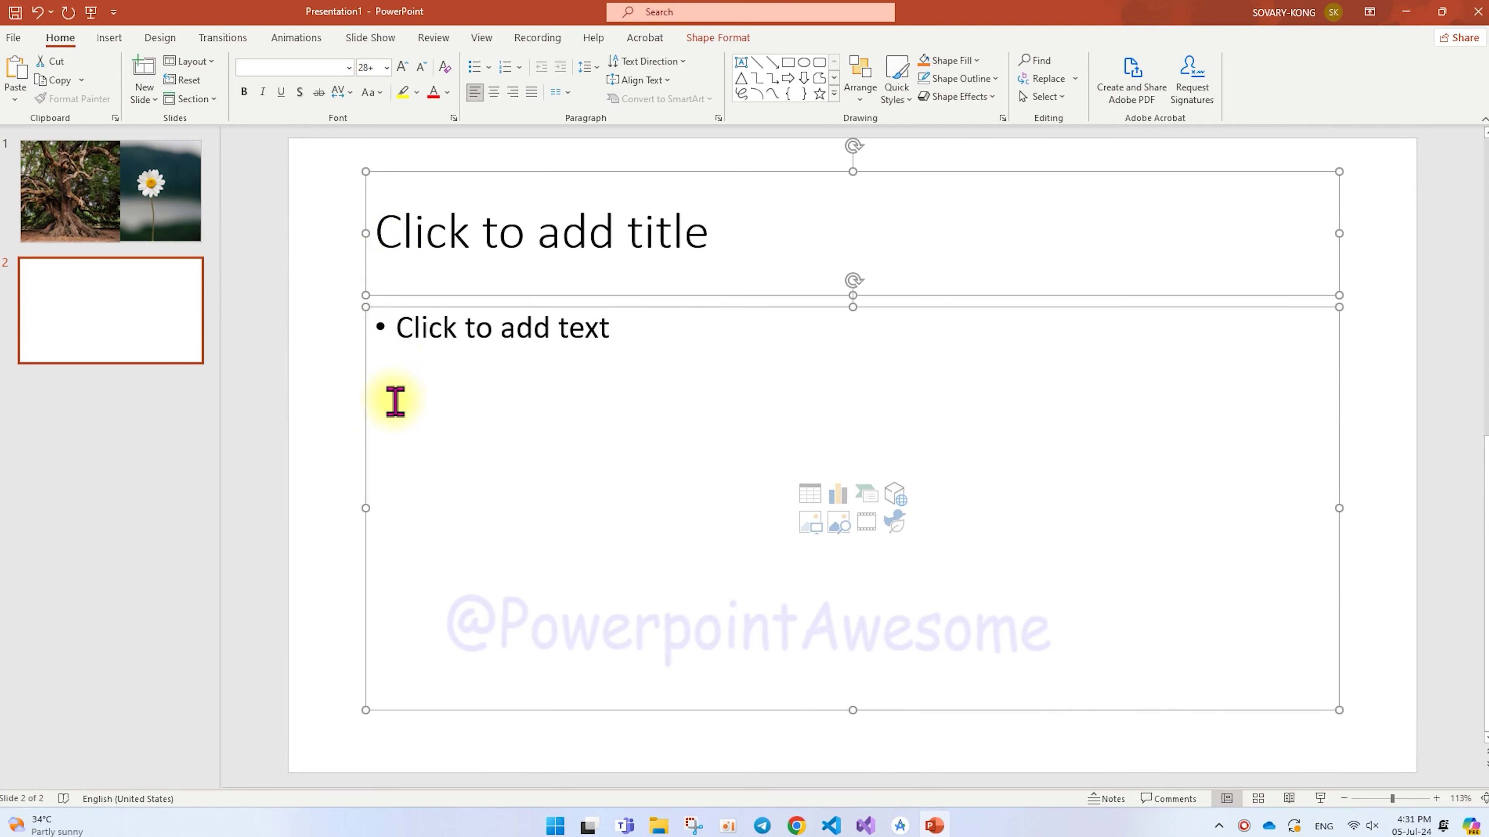
key(Delete)
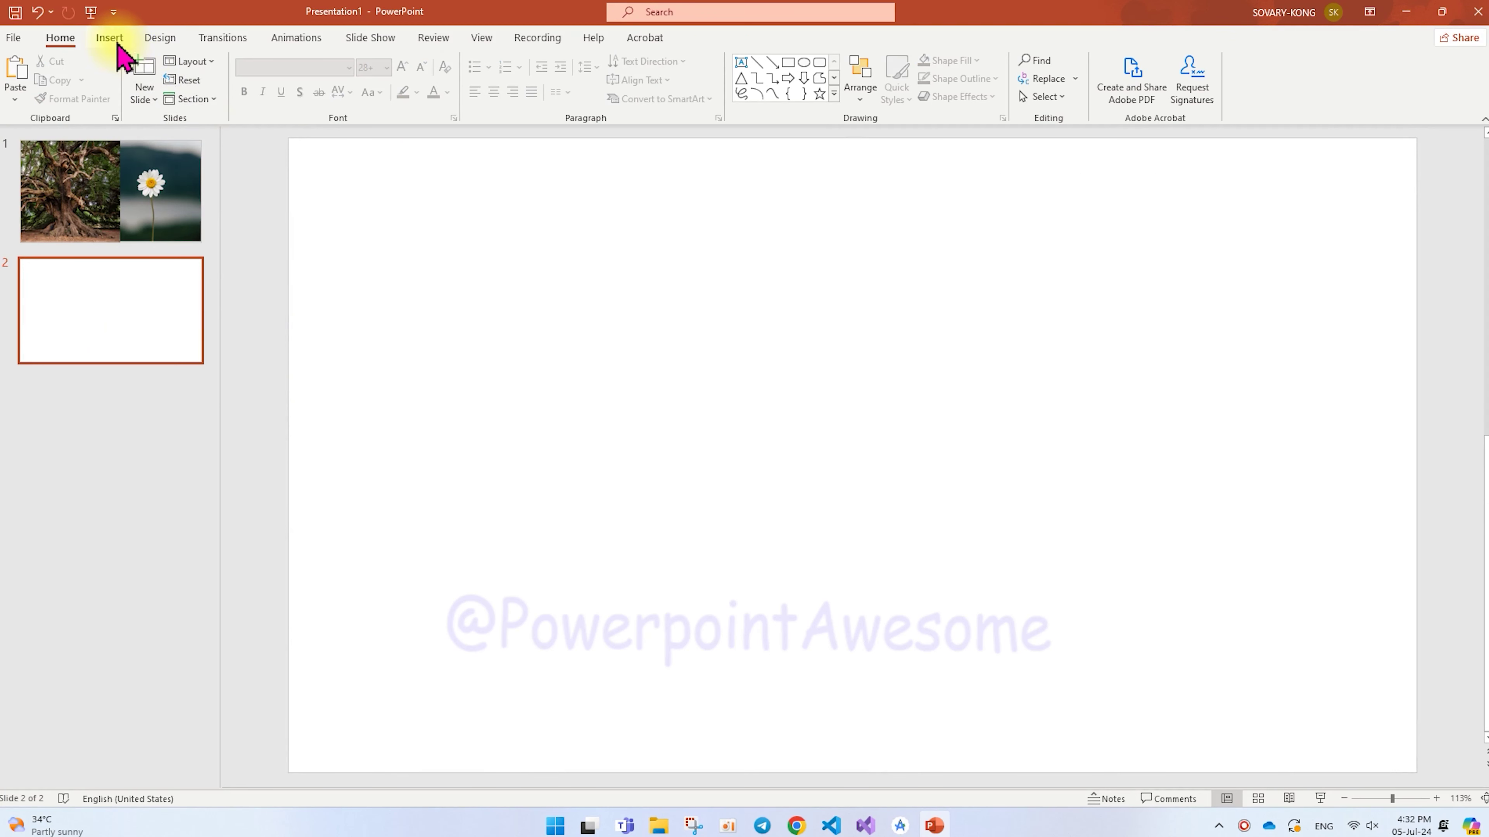
Step: Draw a long, thin blue rounded-rectangle bar with fully rounded ends near the slide top
click(110, 38)
click(234, 97)
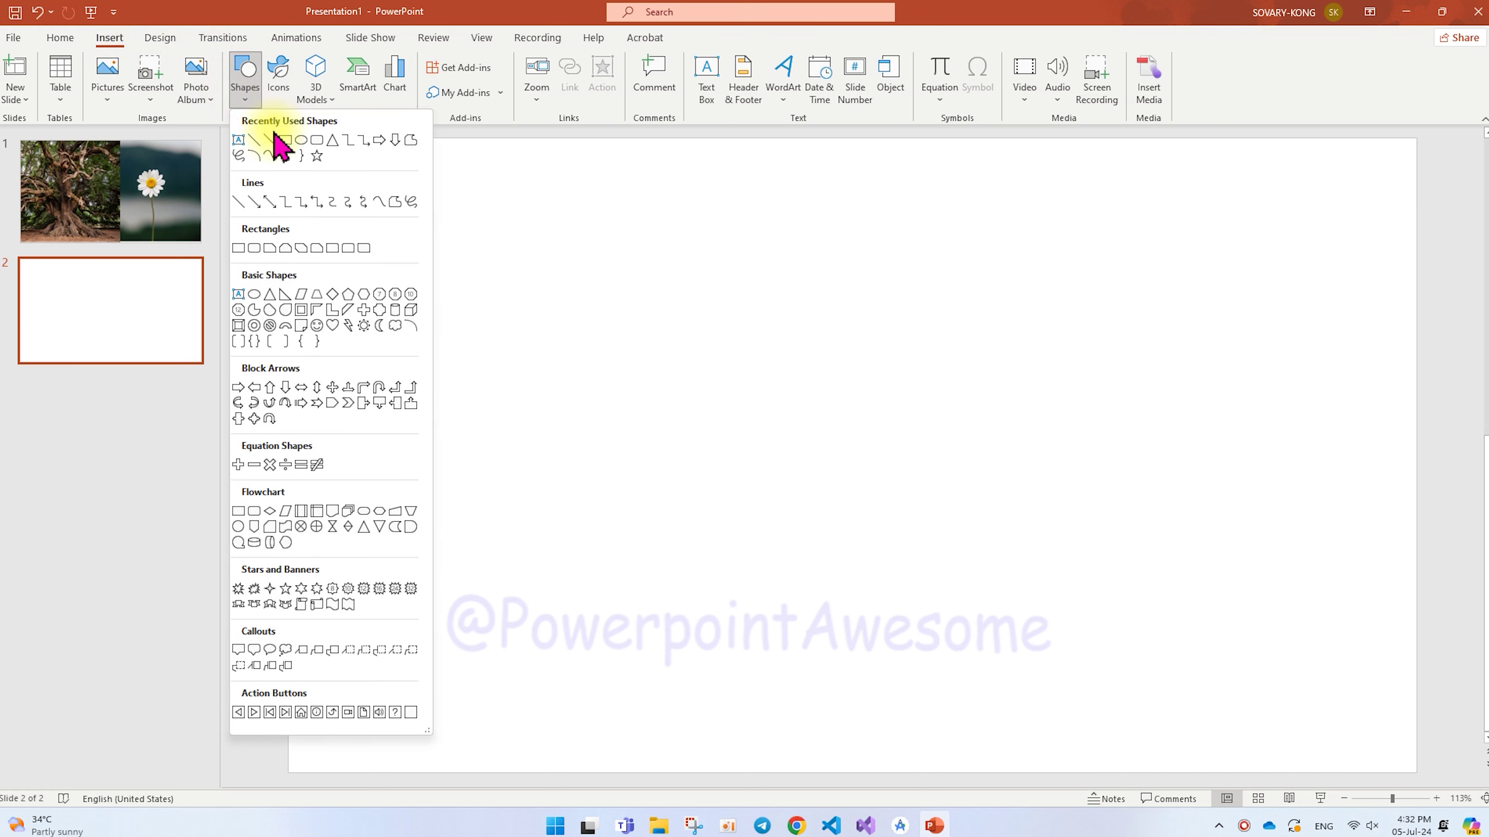
click(318, 141)
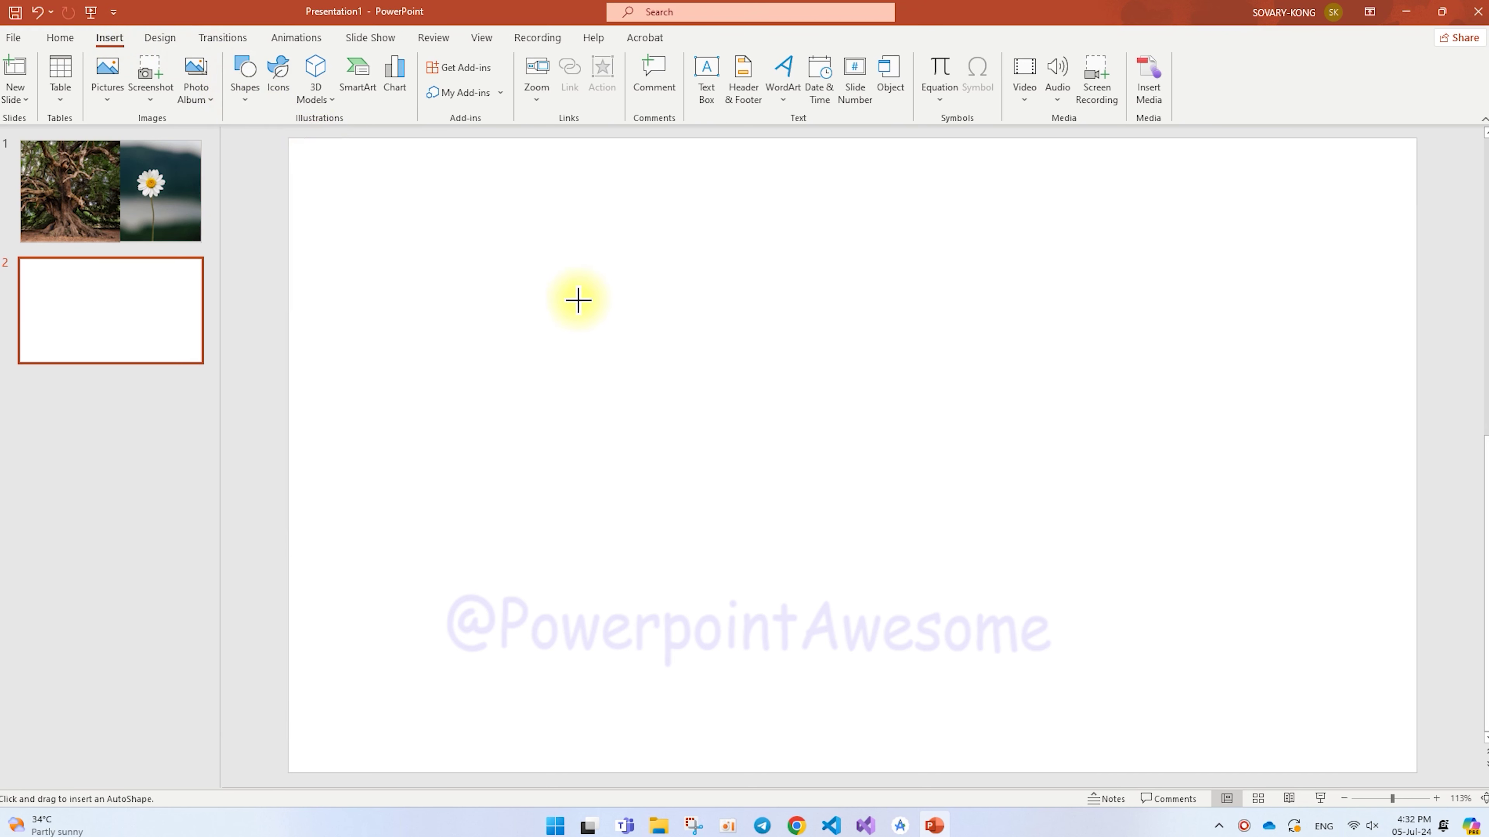
drag(683, 227, 983, 252)
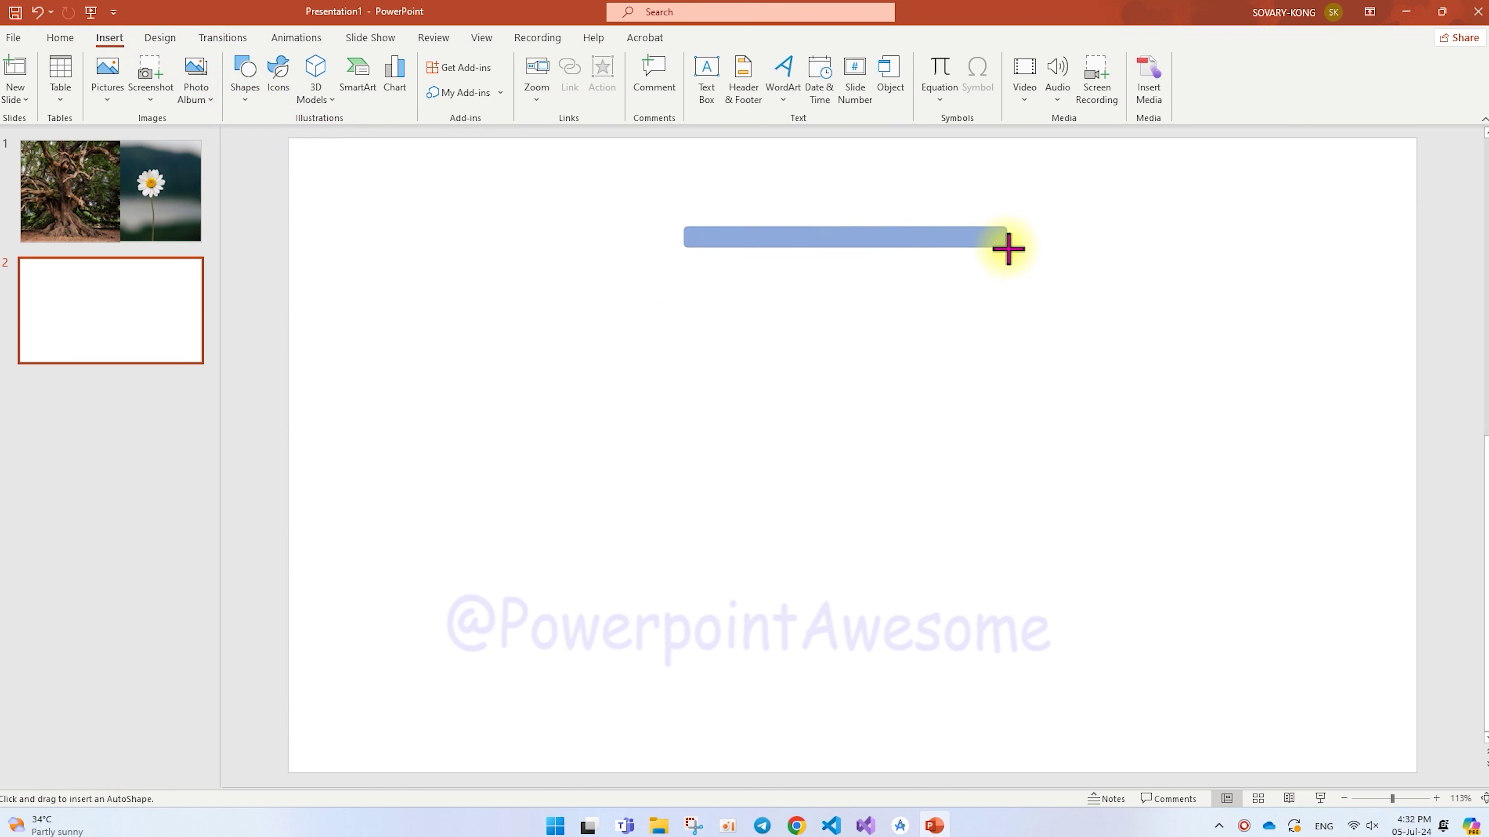
drag(1003, 249, 1002, 247)
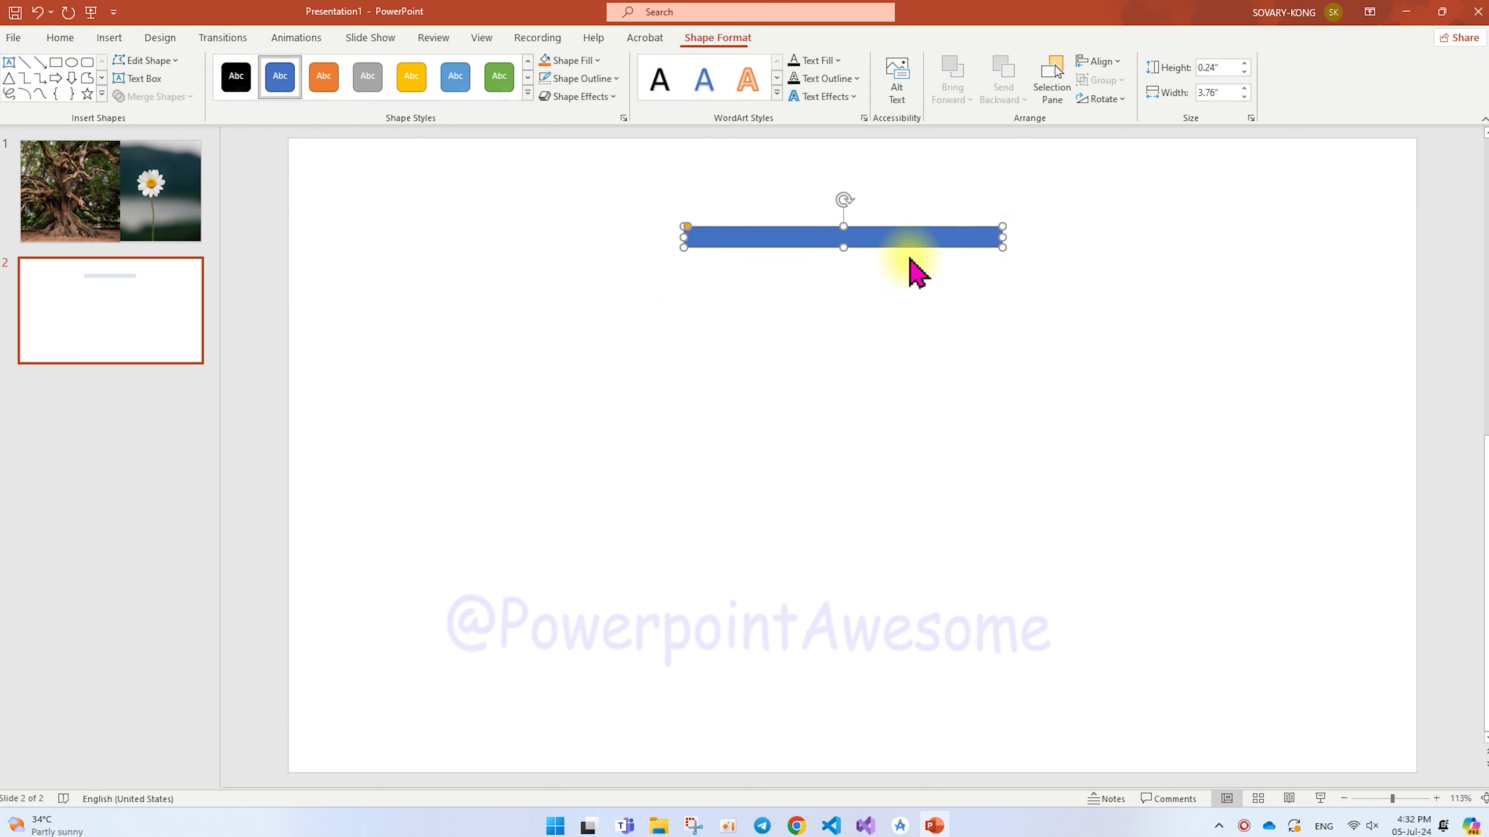
drag(688, 228, 695, 229)
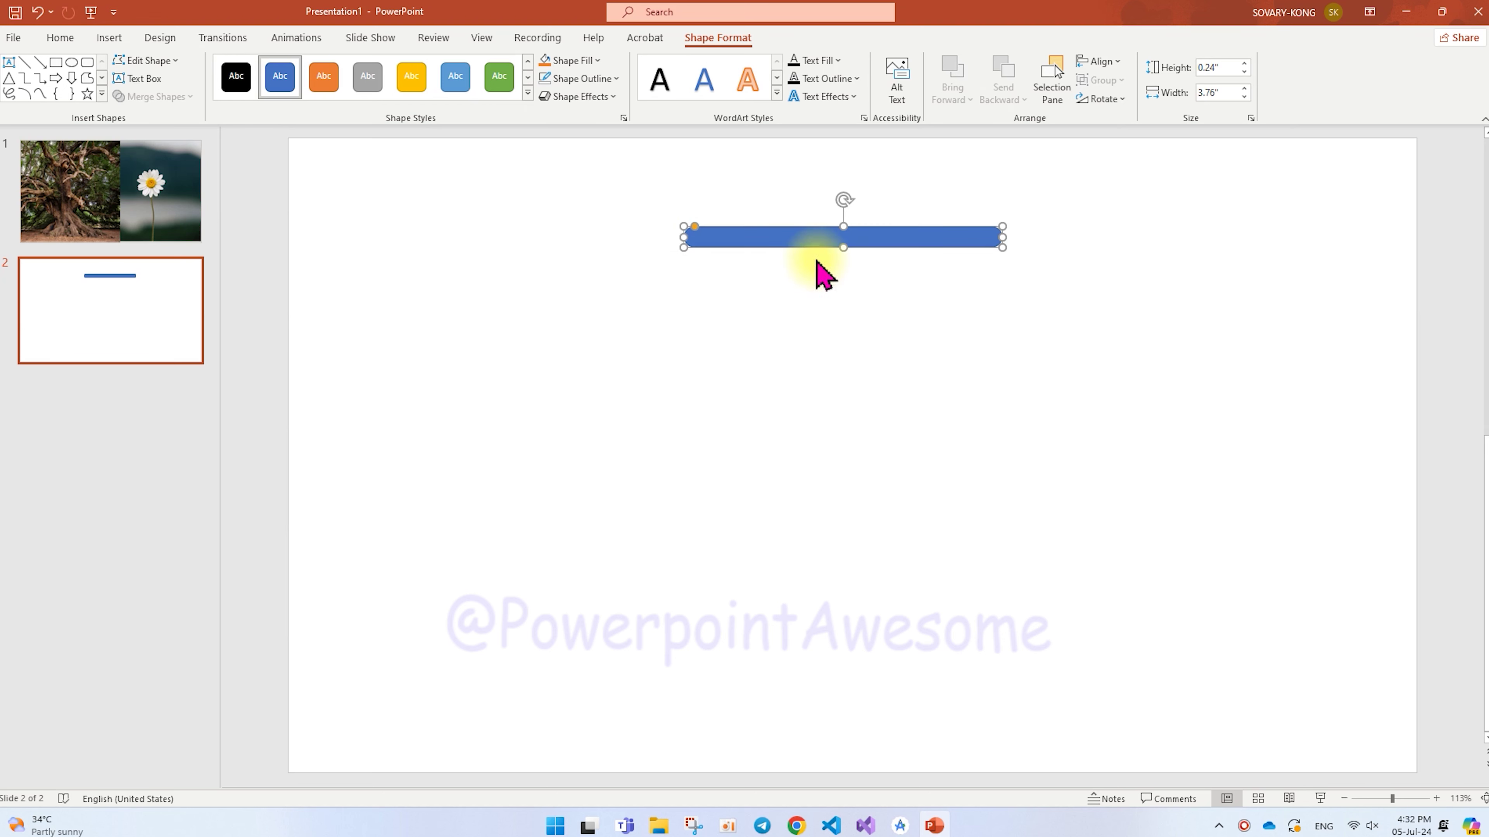
drag(844, 249, 845, 256)
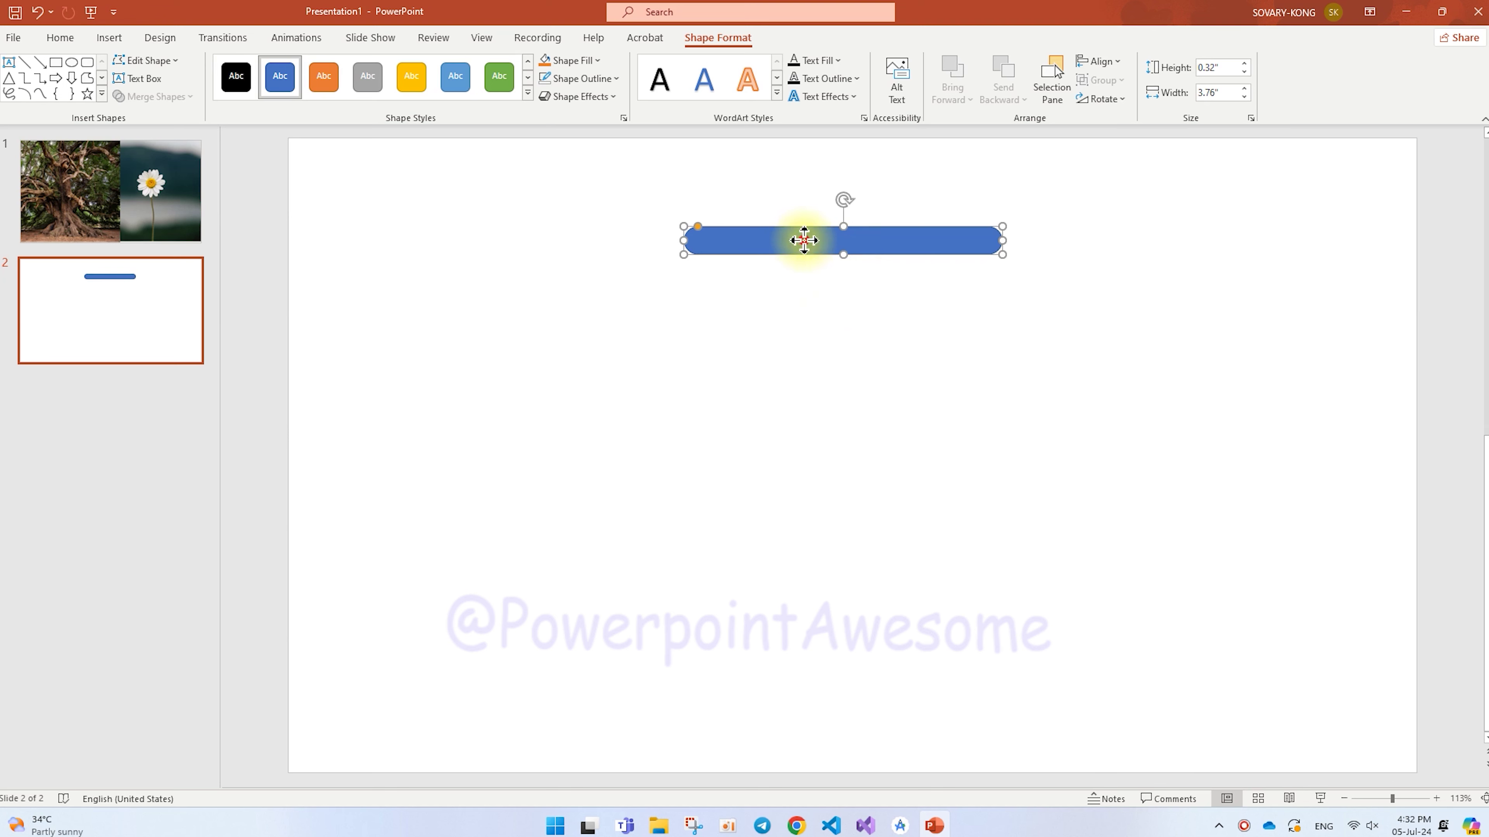
Step: Duplicate the bar directly below and give the copy a yellow style
drag(804, 240, 809, 270)
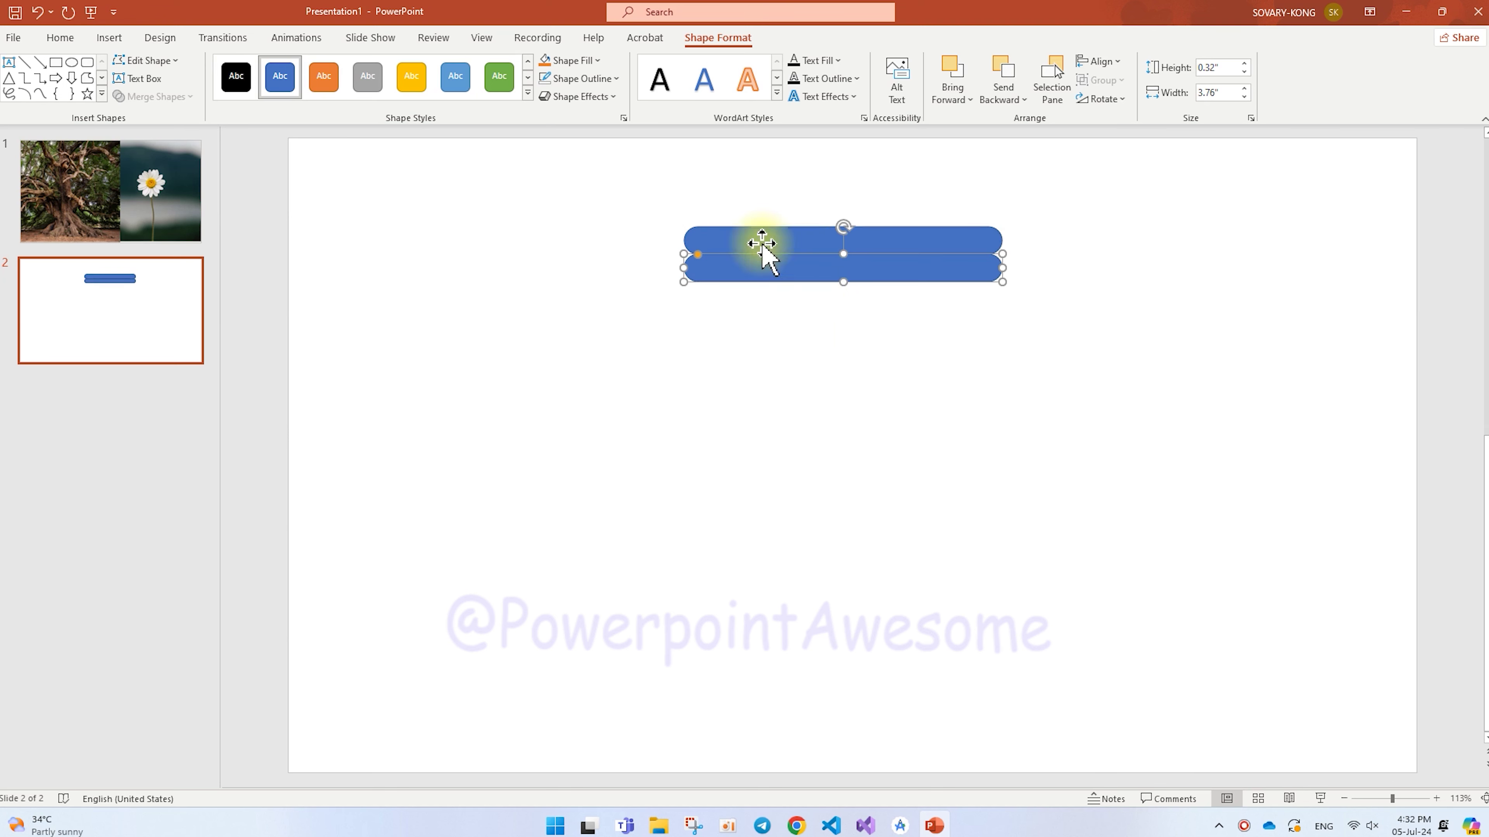
click(417, 94)
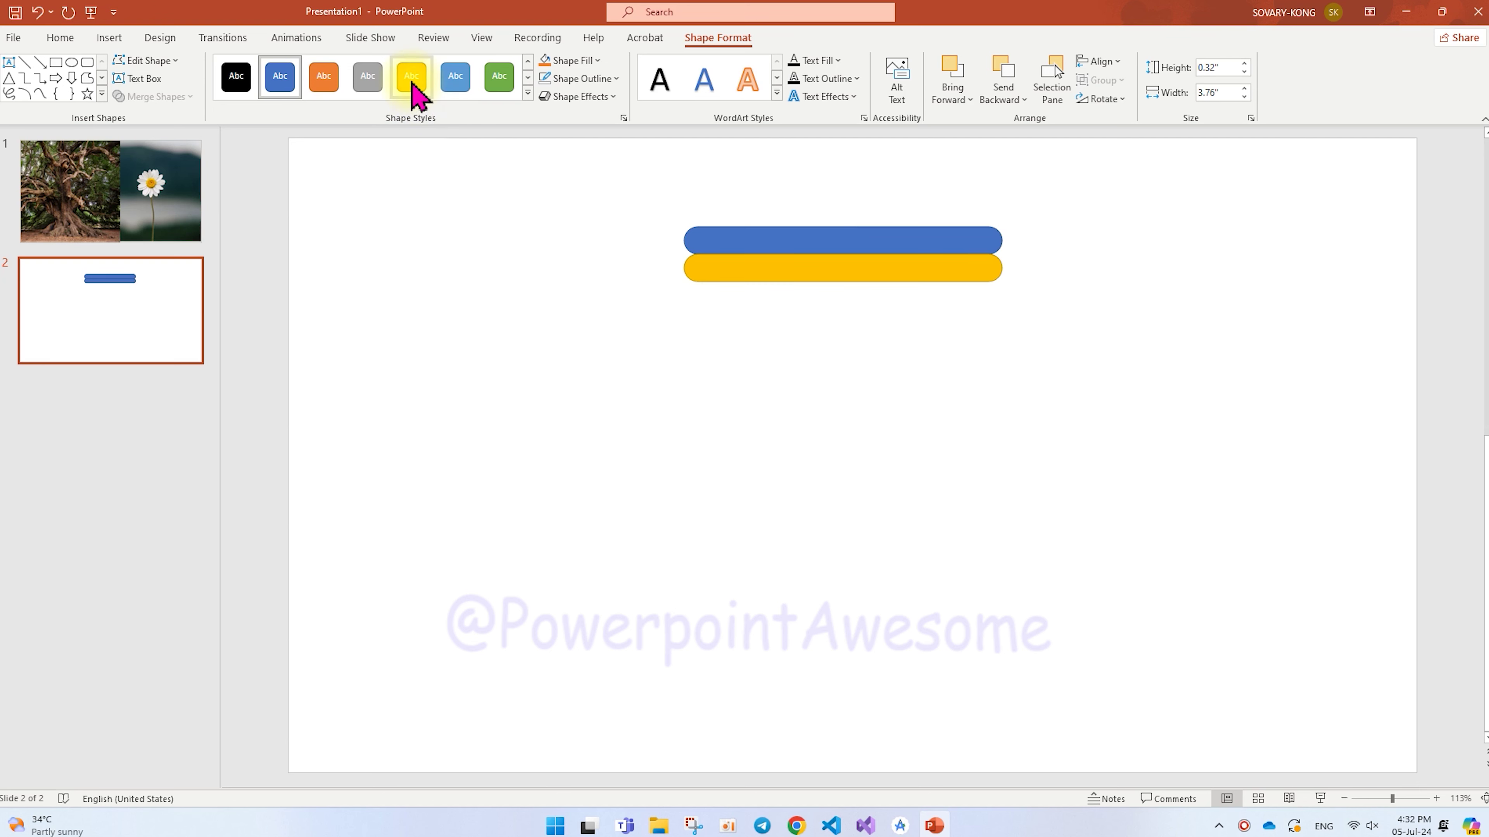
click(785, 432)
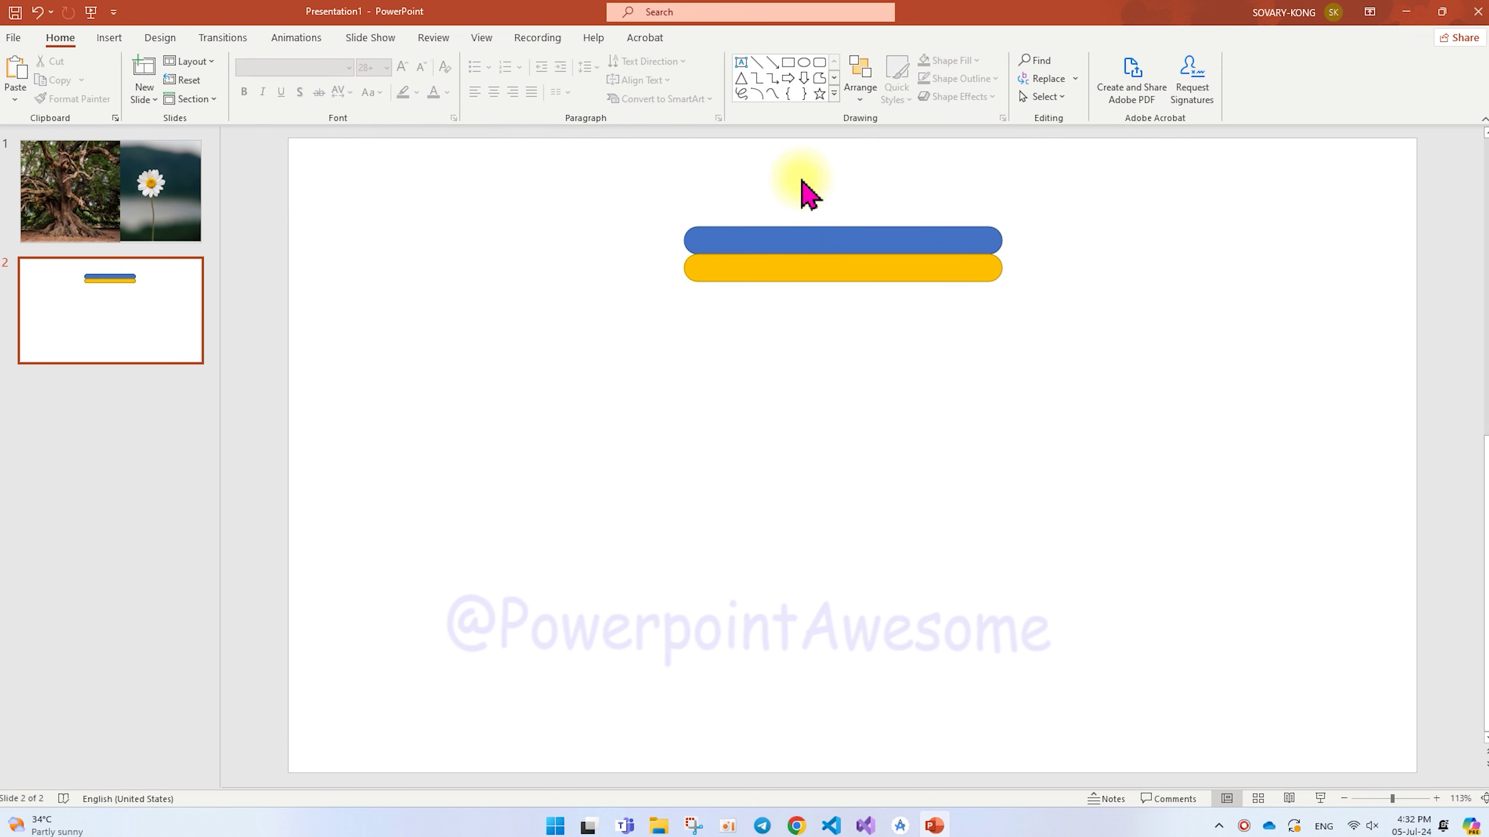
Step: Copy the blue and yellow bar pair repeatedly into a stack starting at the slide top
drag(805, 177, 898, 317)
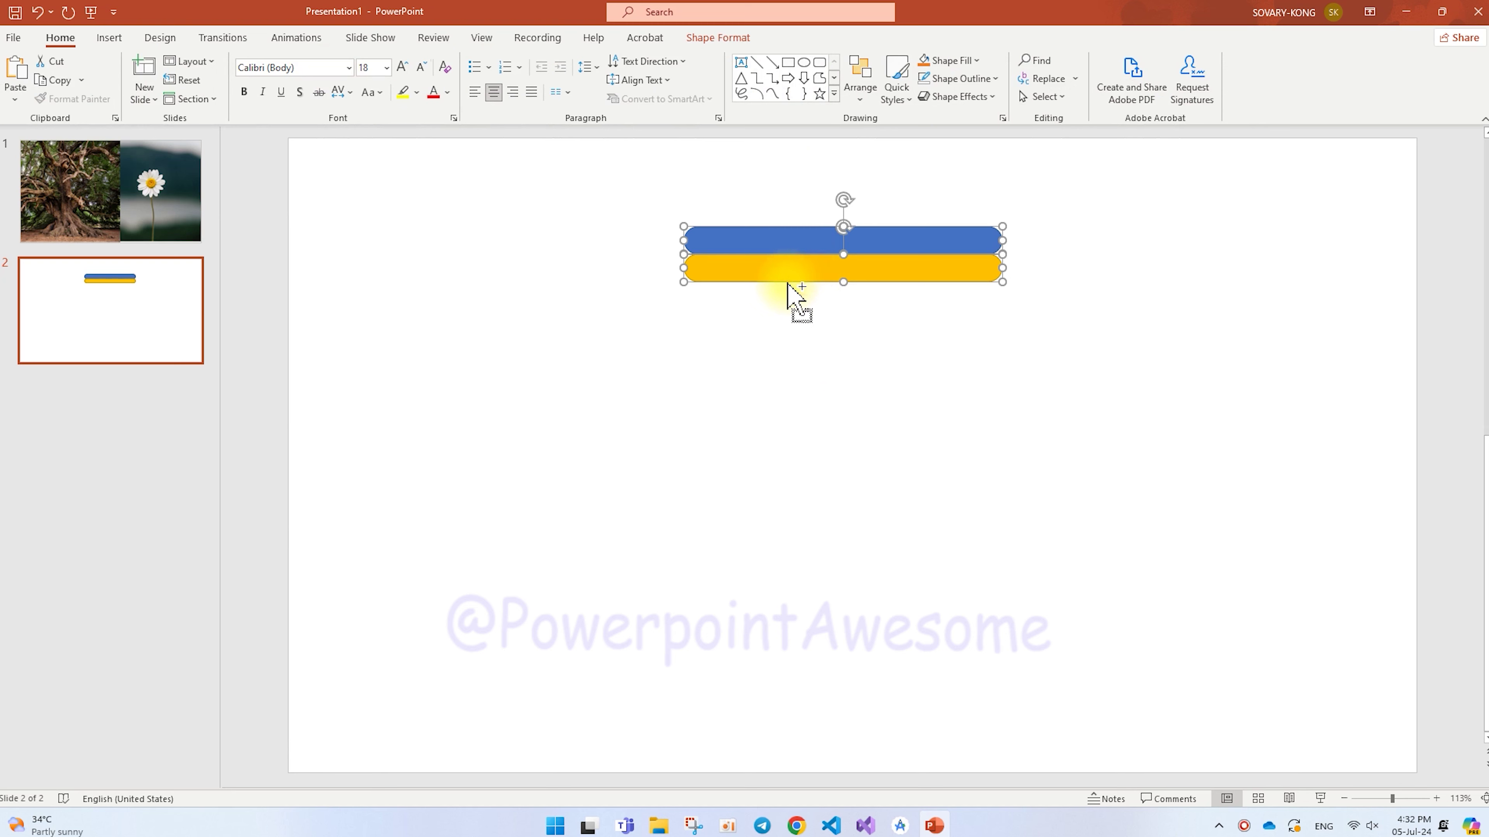
drag(792, 270, 768, 748)
key(ctrl+a)
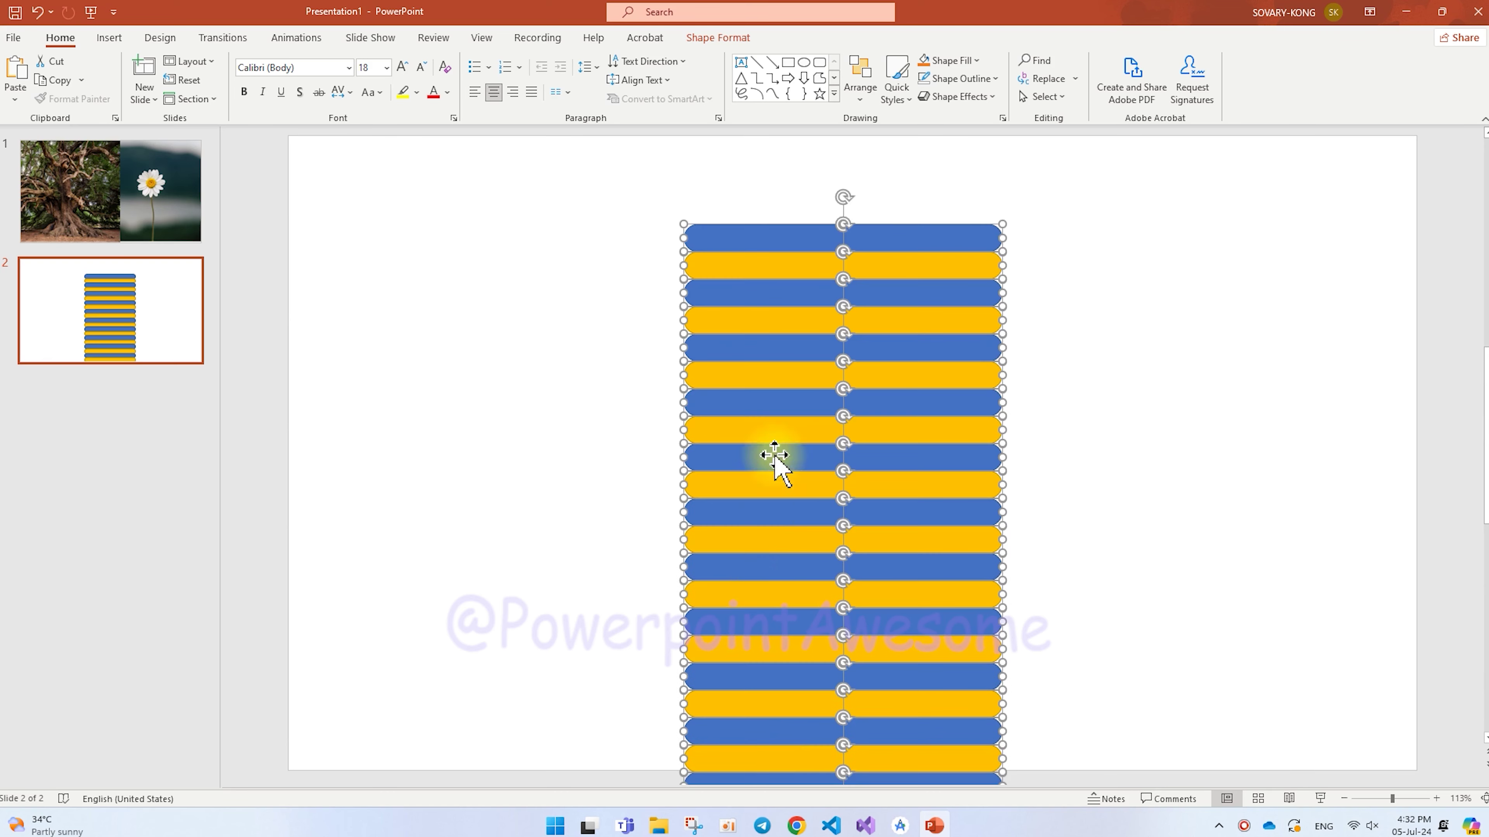
drag(774, 454, 774, 150)
scroll(827, 598, down, 1)
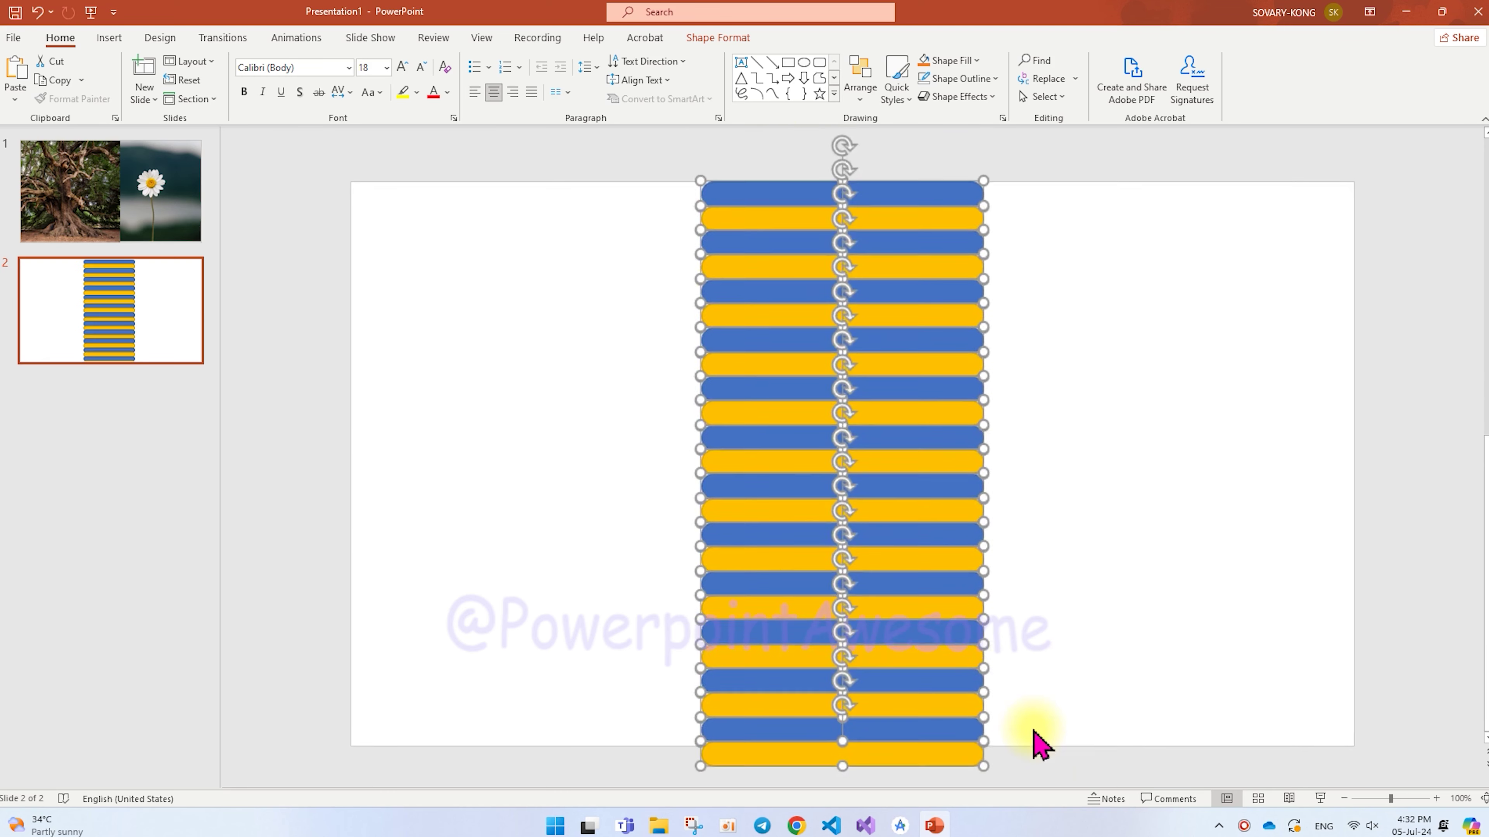
click(1037, 743)
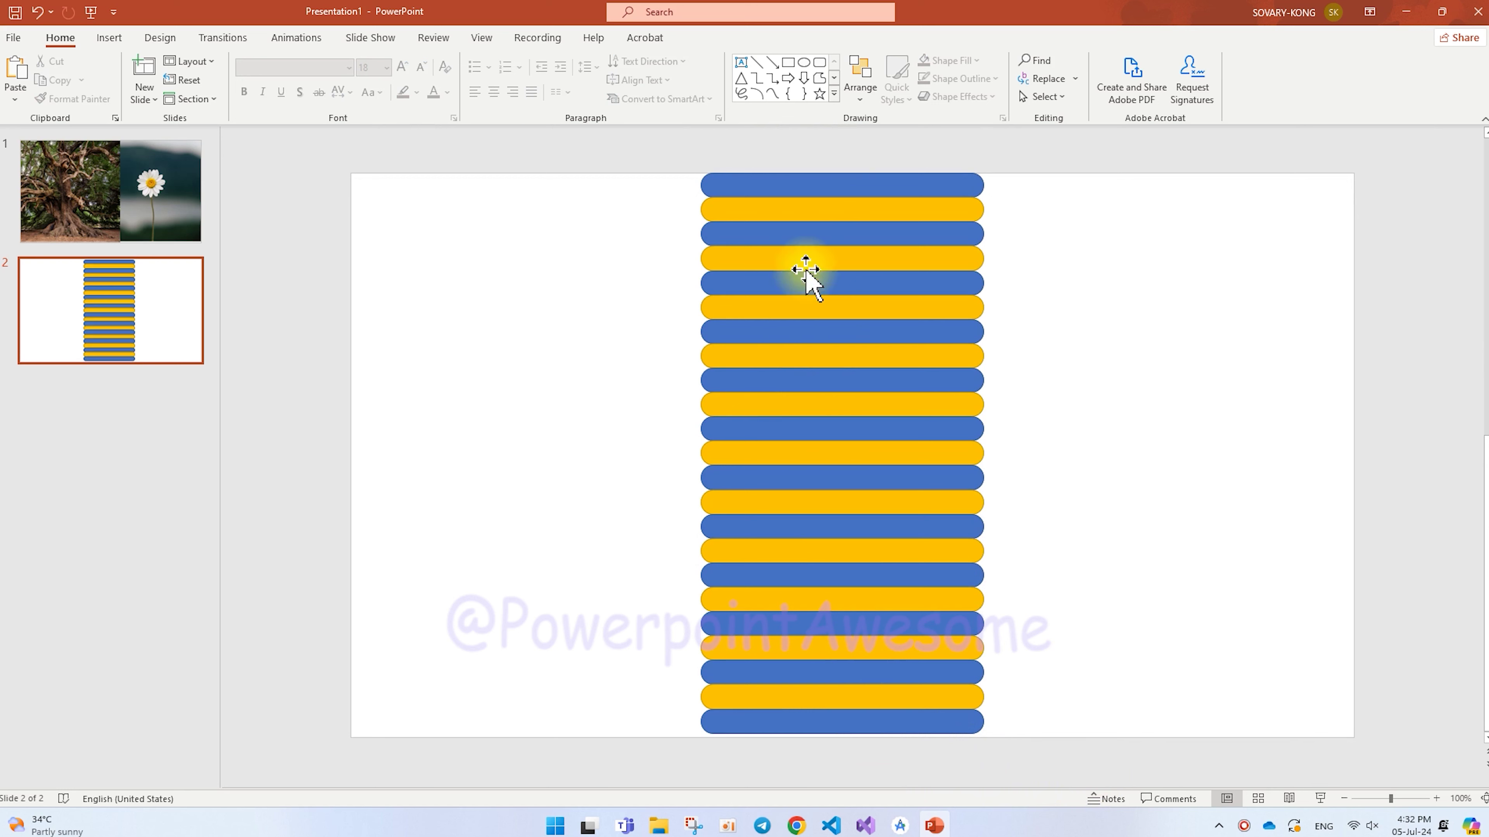
Step: Group all the bars and stretch the group to span the slide from top to bottom
click(809, 191)
key(ctrl+a)
click(807, 331)
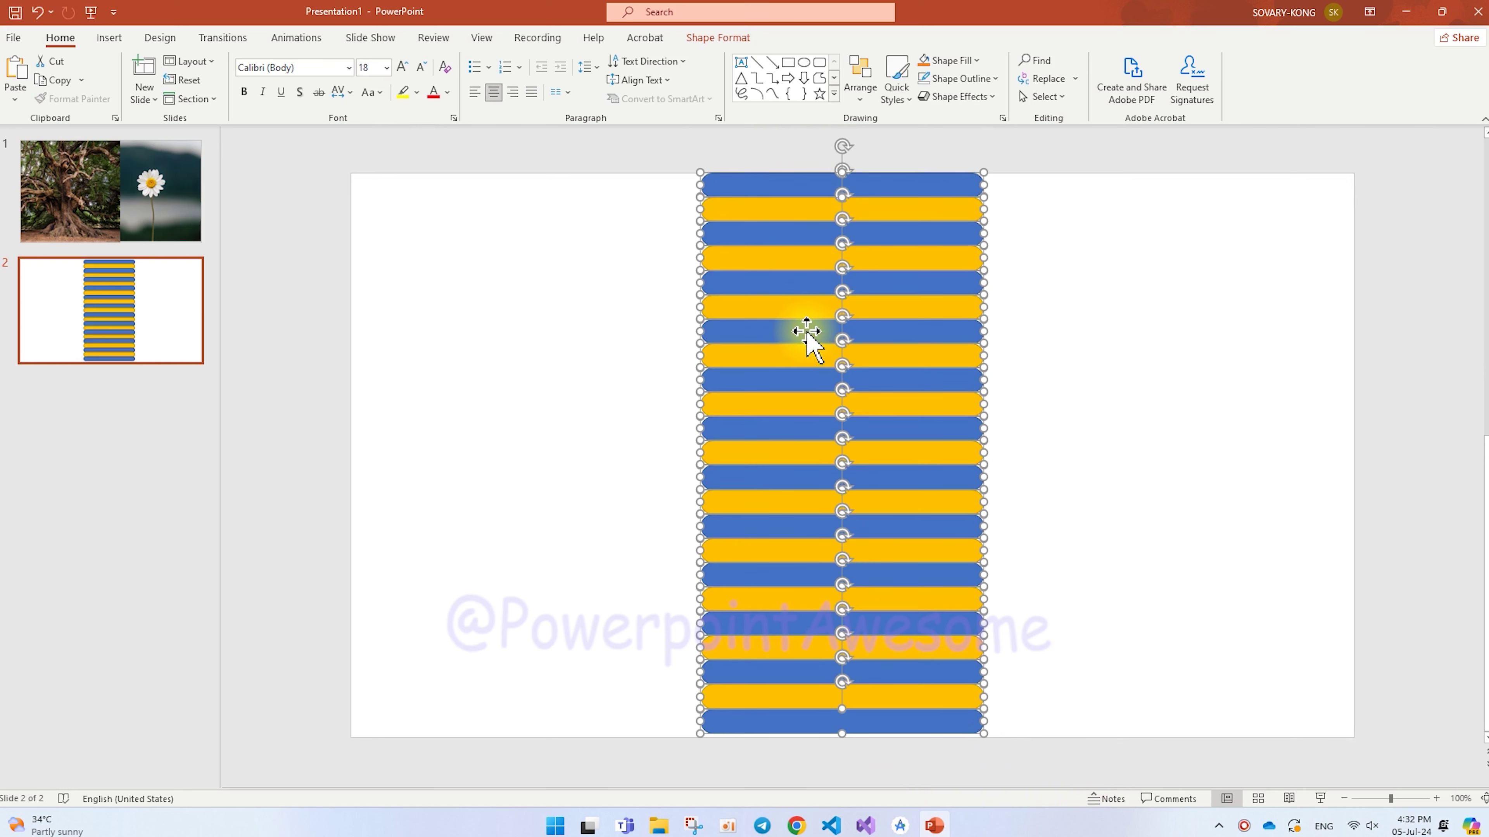
key(ctrl+g)
click(865, 675)
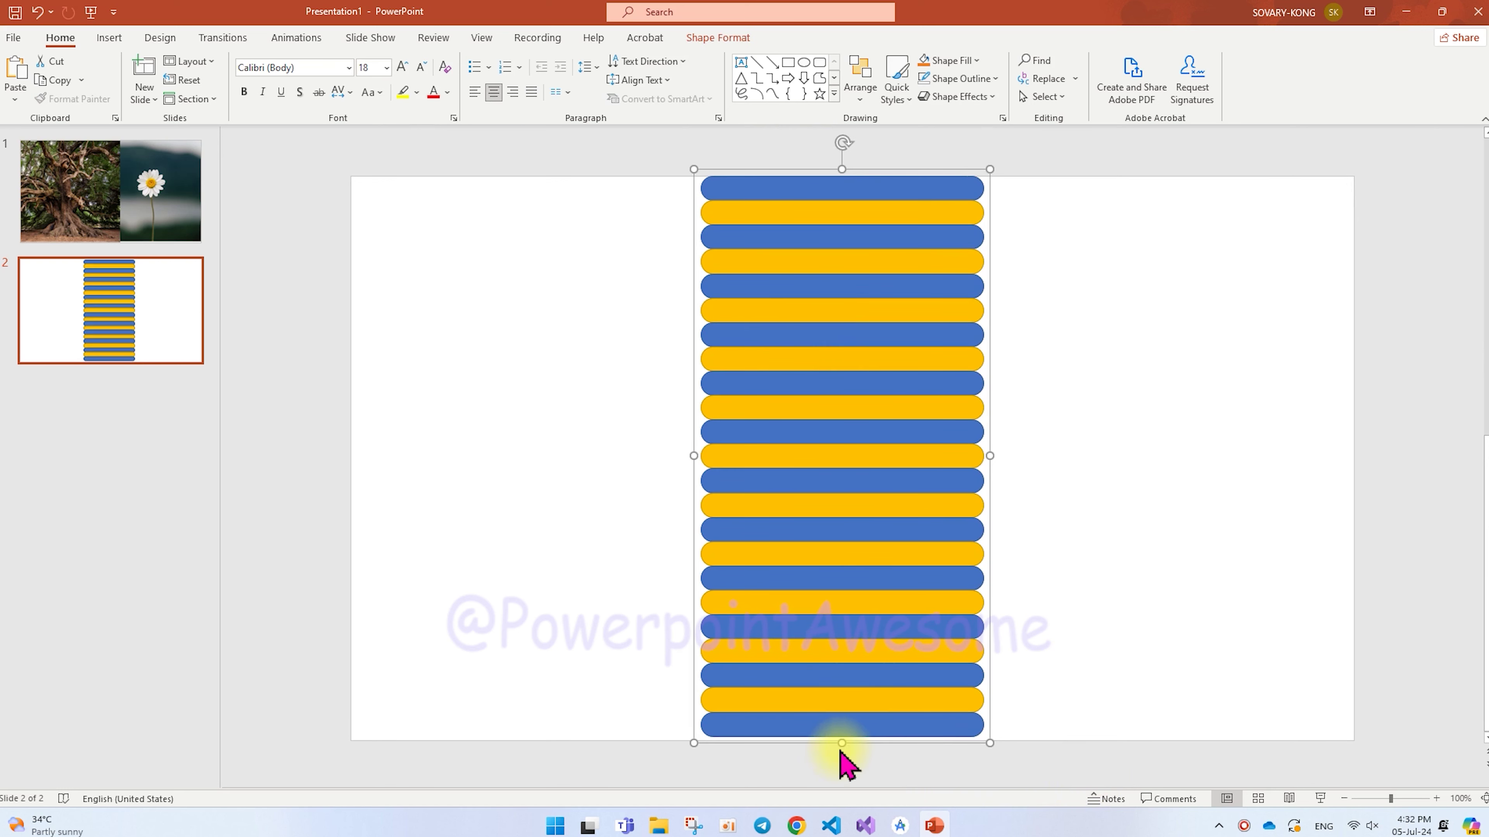
drag(842, 743, 842, 746)
click(838, 201)
drag(843, 175, 844, 174)
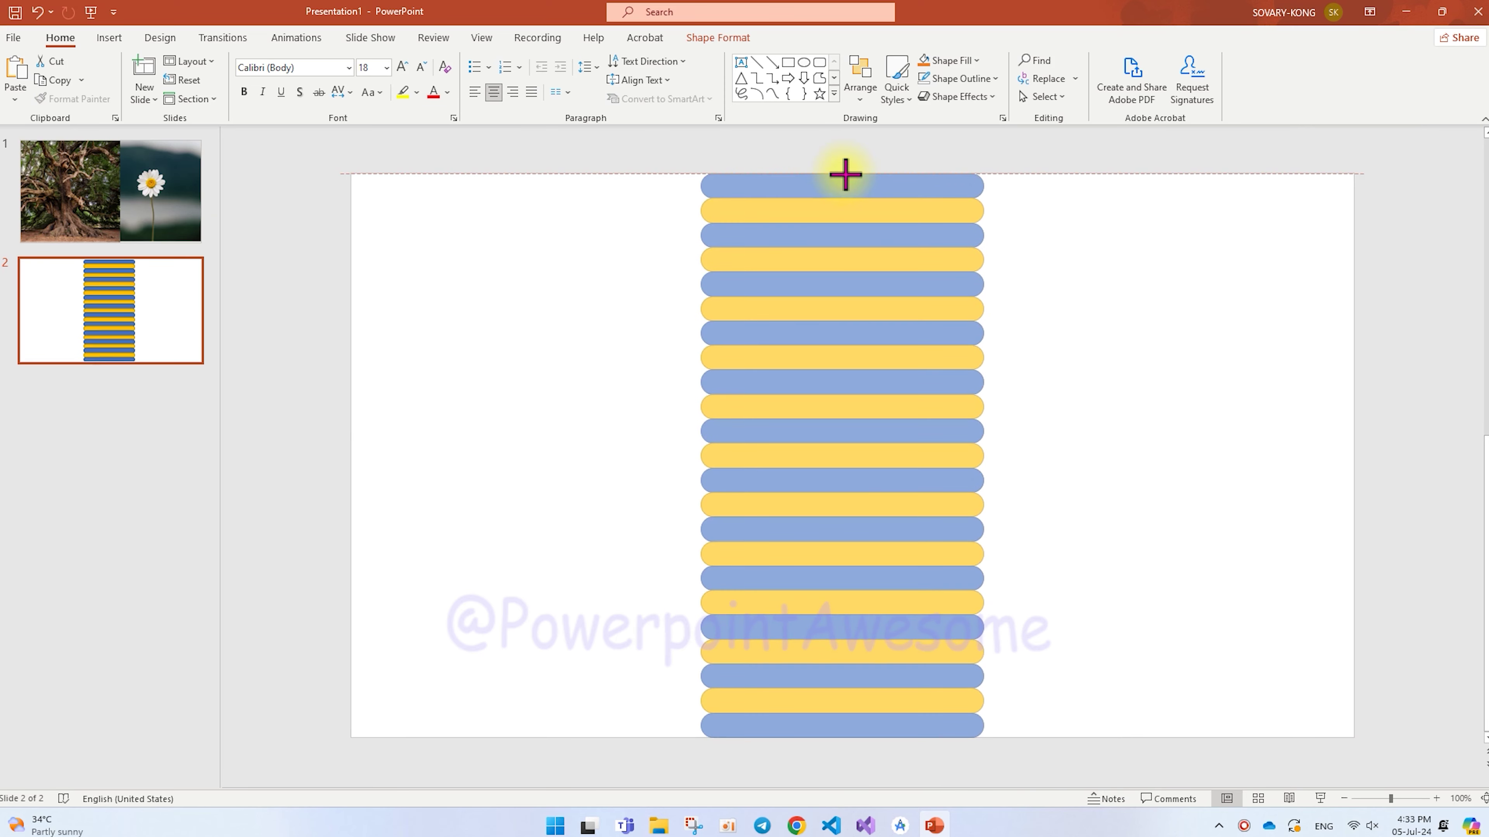
Step: Ungroup the stack back into separate bars
right_click(756, 444)
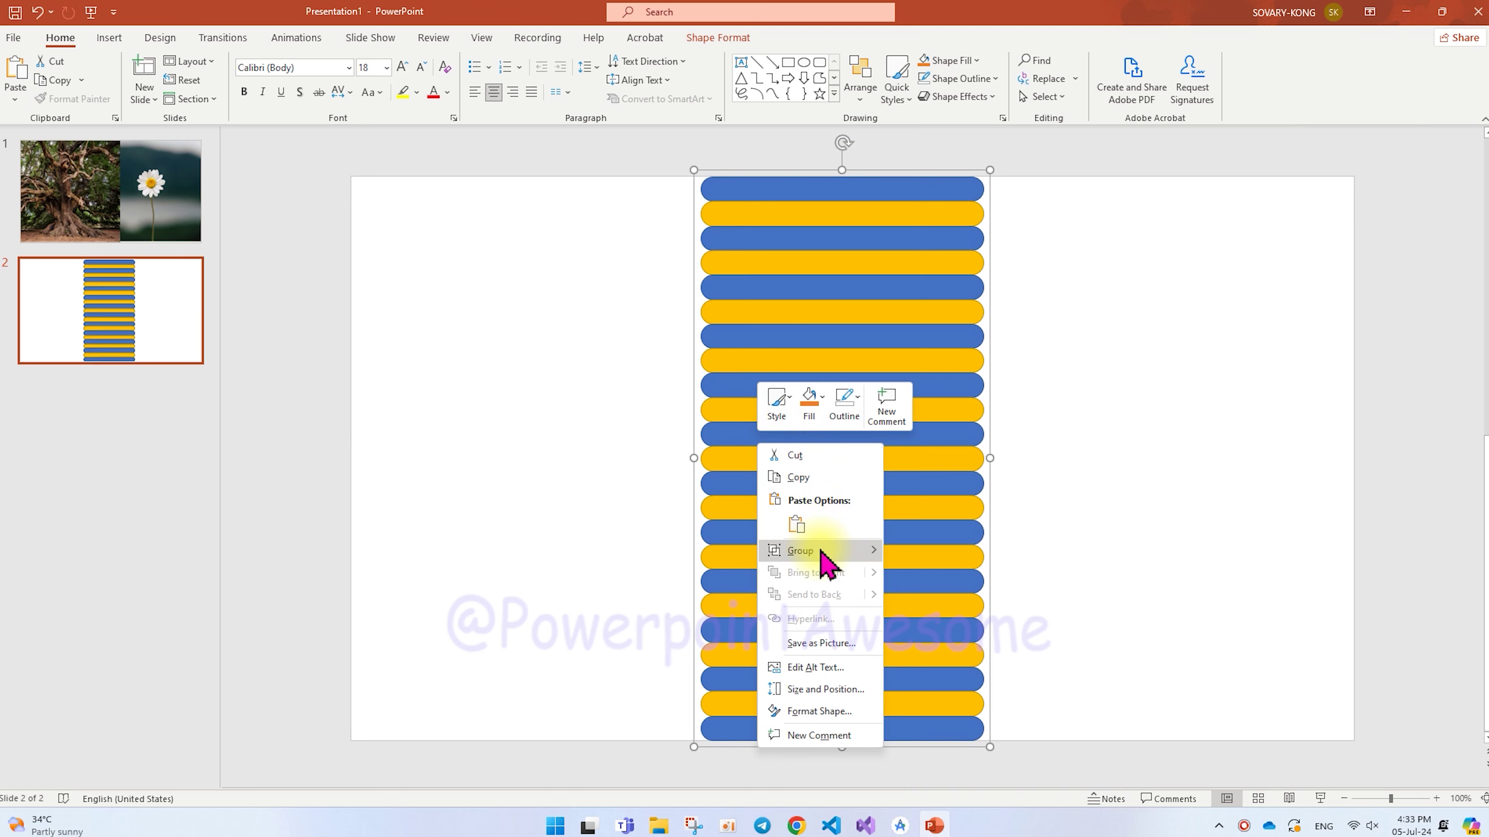
click(929, 600)
click(592, 554)
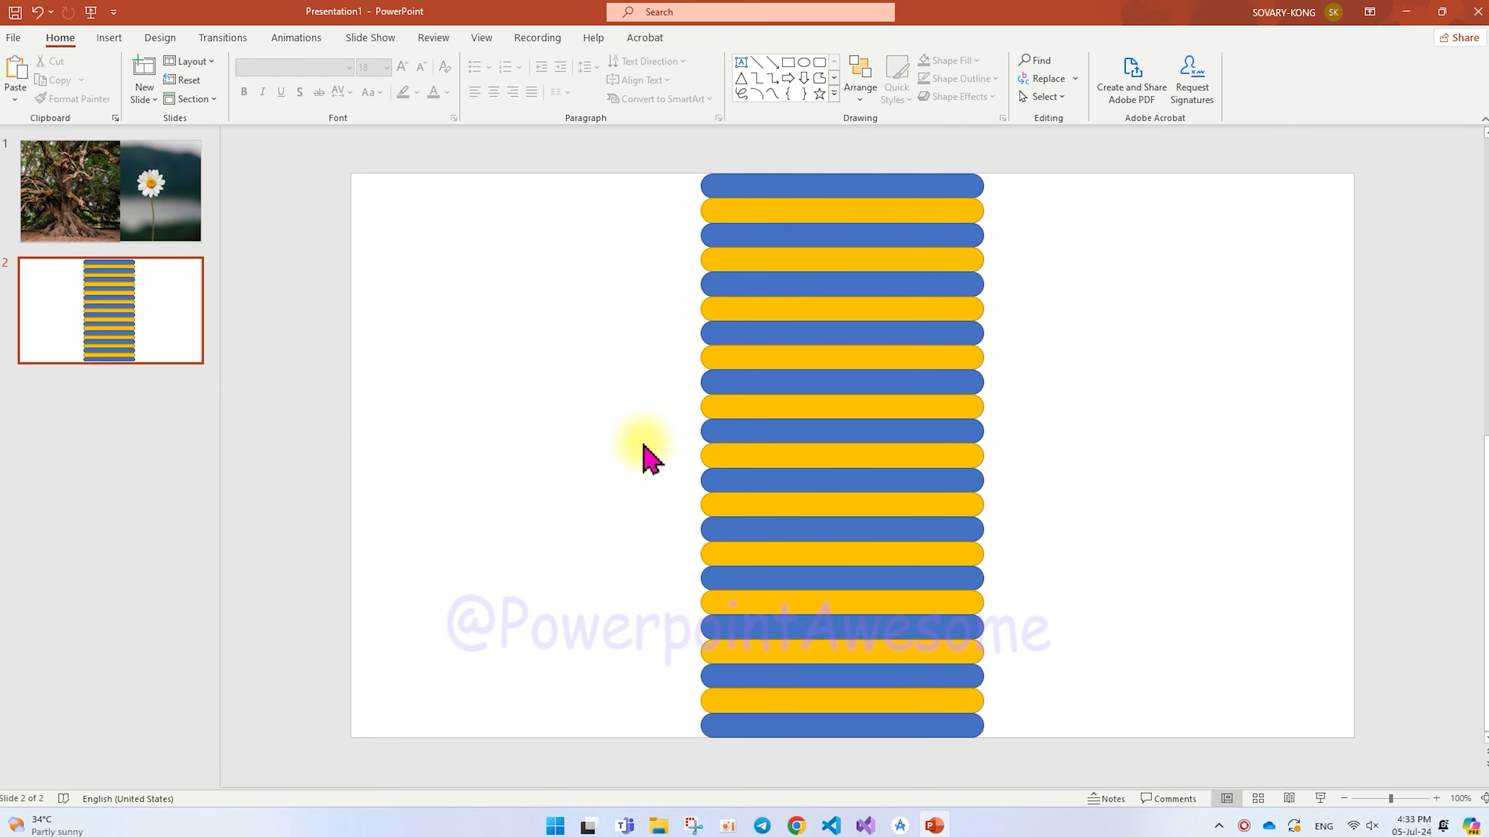
Step: Shorten the upper yellow bars from their left ends by varying amounts
click(759, 216)
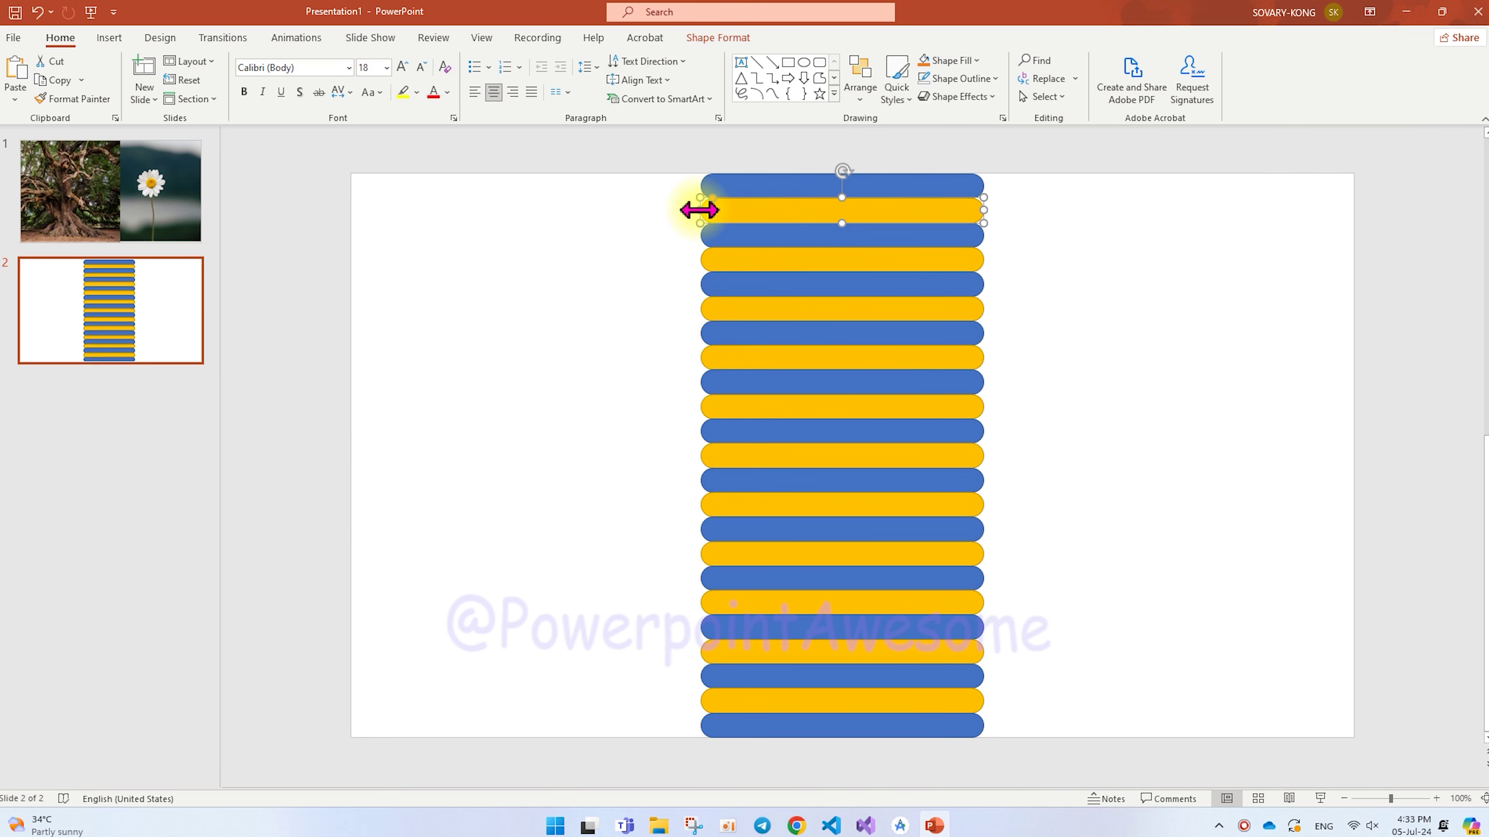
drag(699, 210, 806, 212)
click(731, 261)
drag(700, 259, 751, 259)
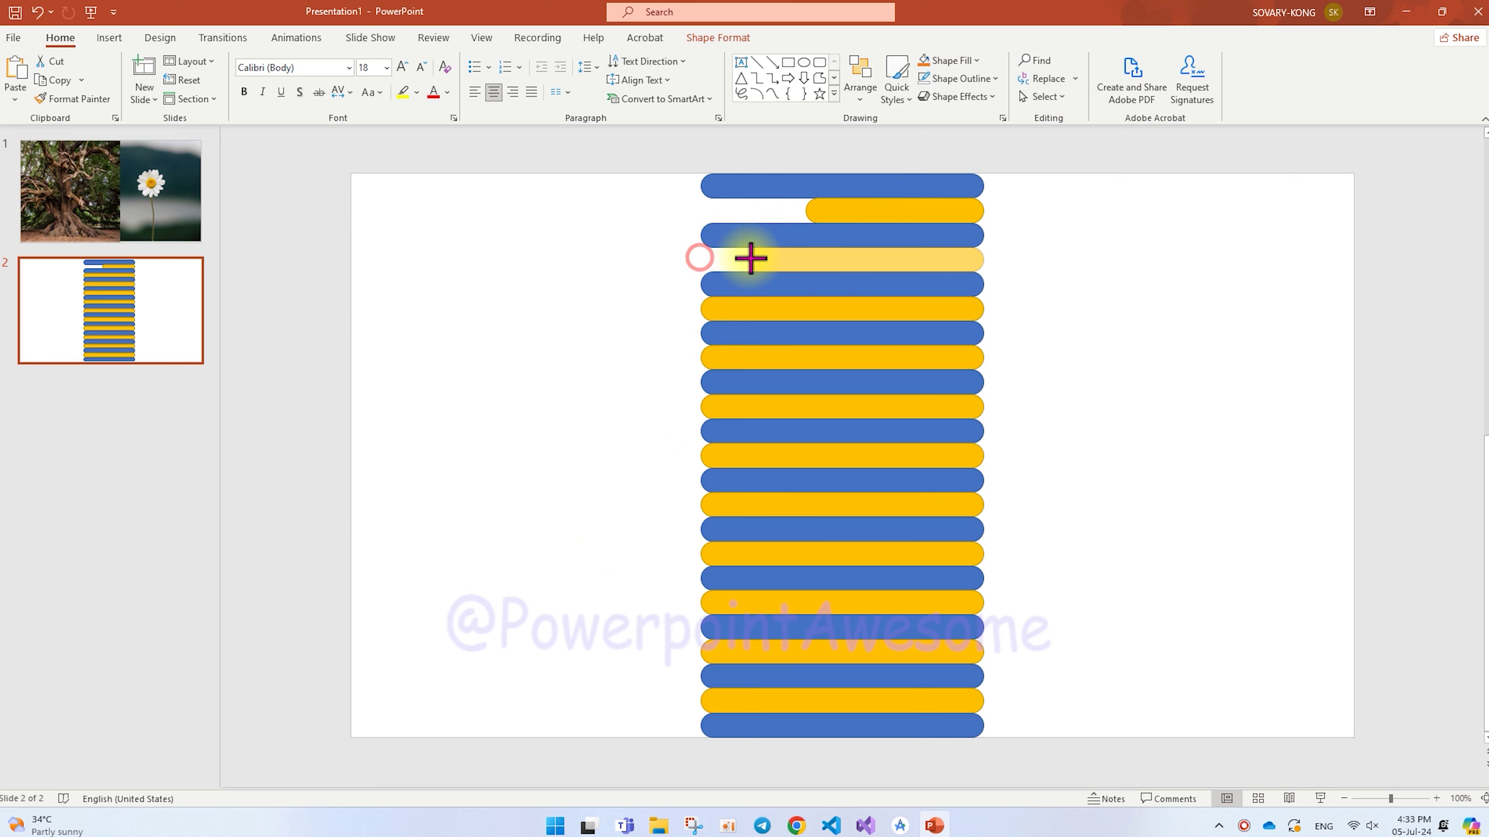
click(725, 309)
drag(702, 309, 765, 309)
click(804, 358)
drag(702, 357, 806, 357)
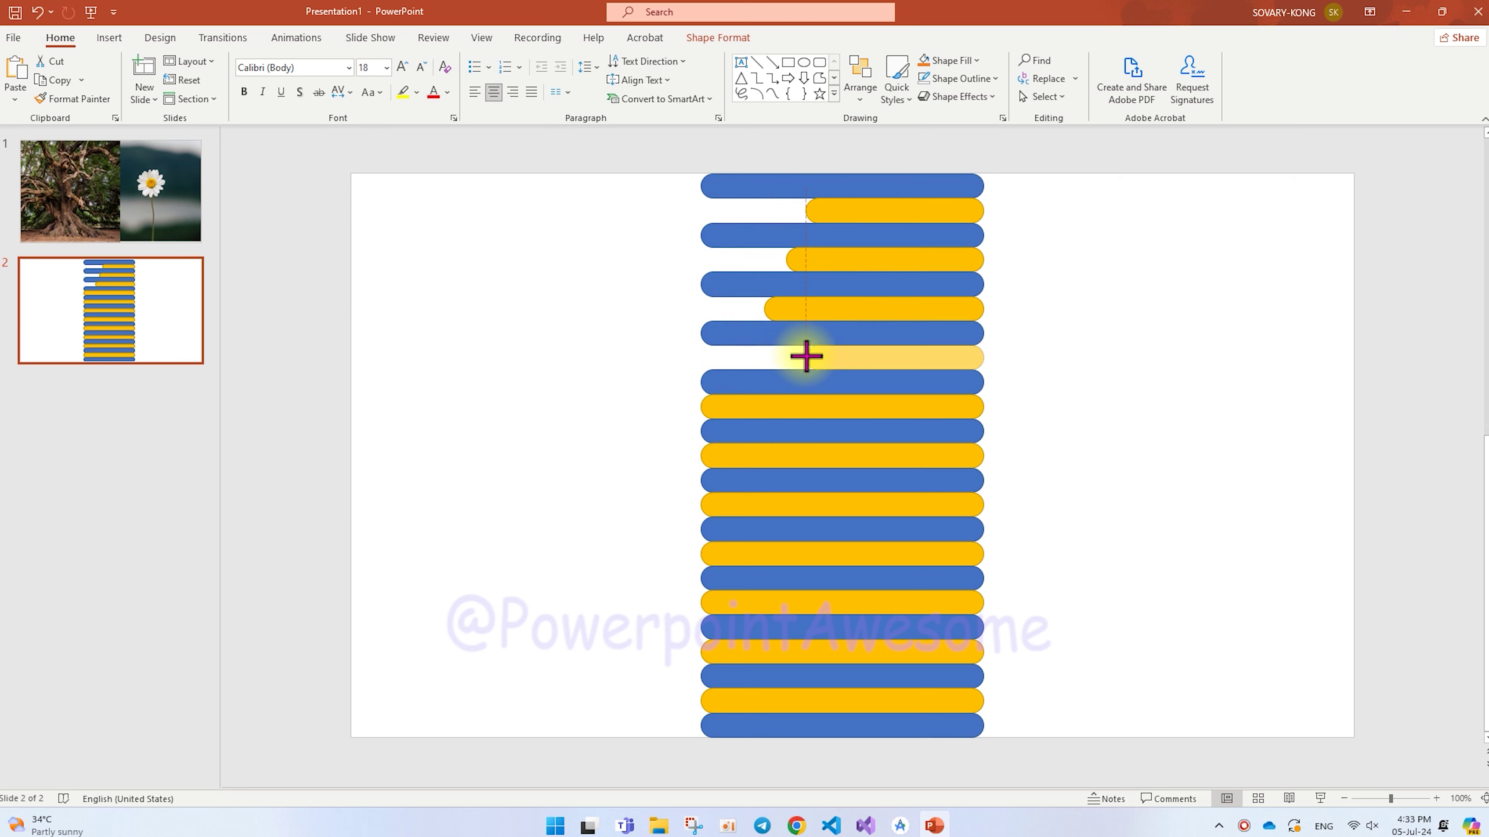
click(762, 407)
drag(701, 407, 777, 407)
click(762, 456)
drag(702, 456, 806, 455)
Step: Shorten the remaining lower yellow bars from the left to different lengths
drag(702, 505, 764, 505)
click(738, 558)
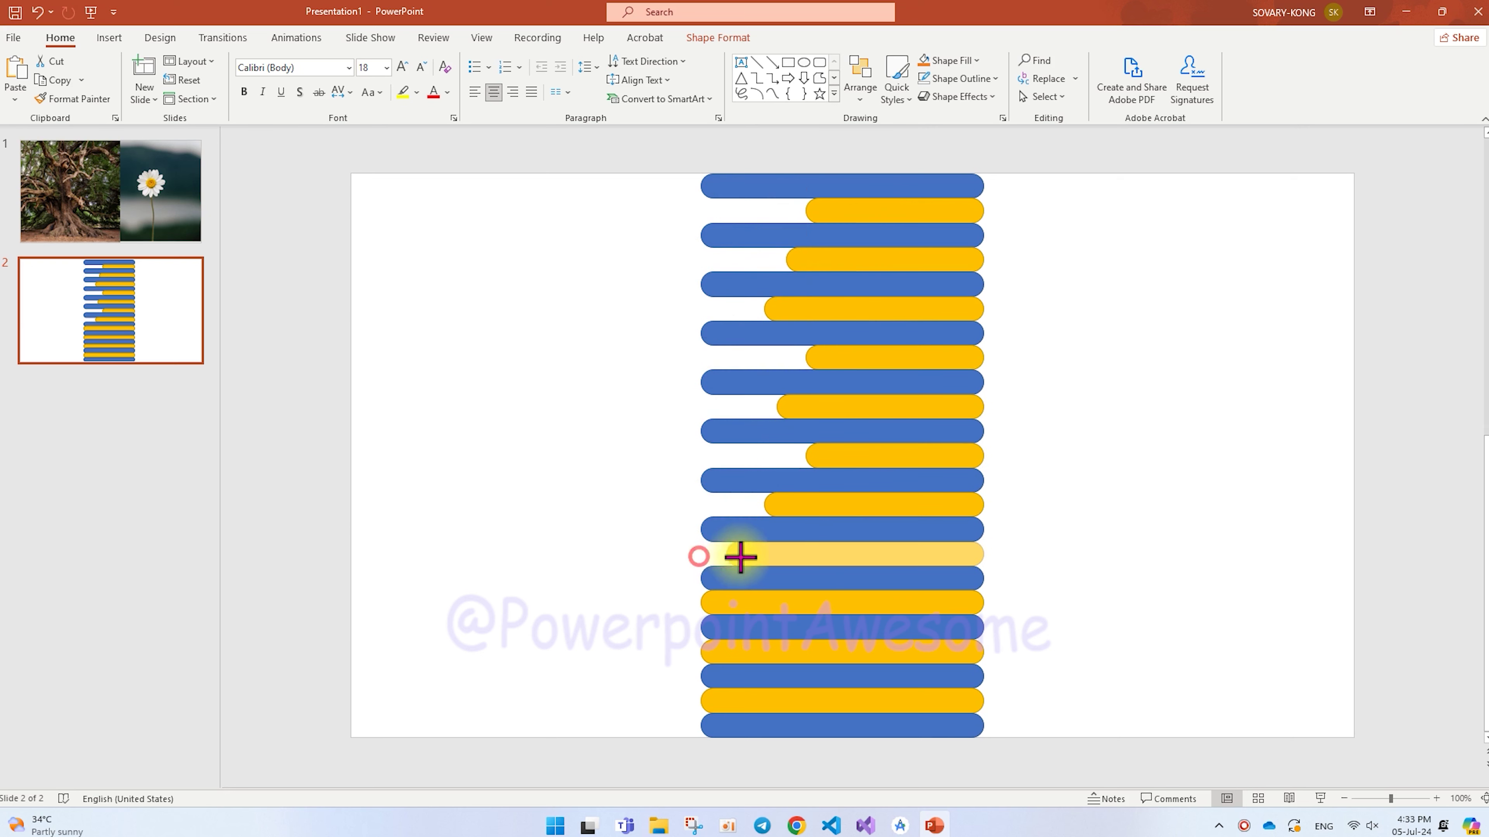
drag(701, 554, 811, 554)
click(769, 604)
drag(702, 602, 793, 602)
click(733, 652)
drag(701, 652, 764, 652)
click(732, 701)
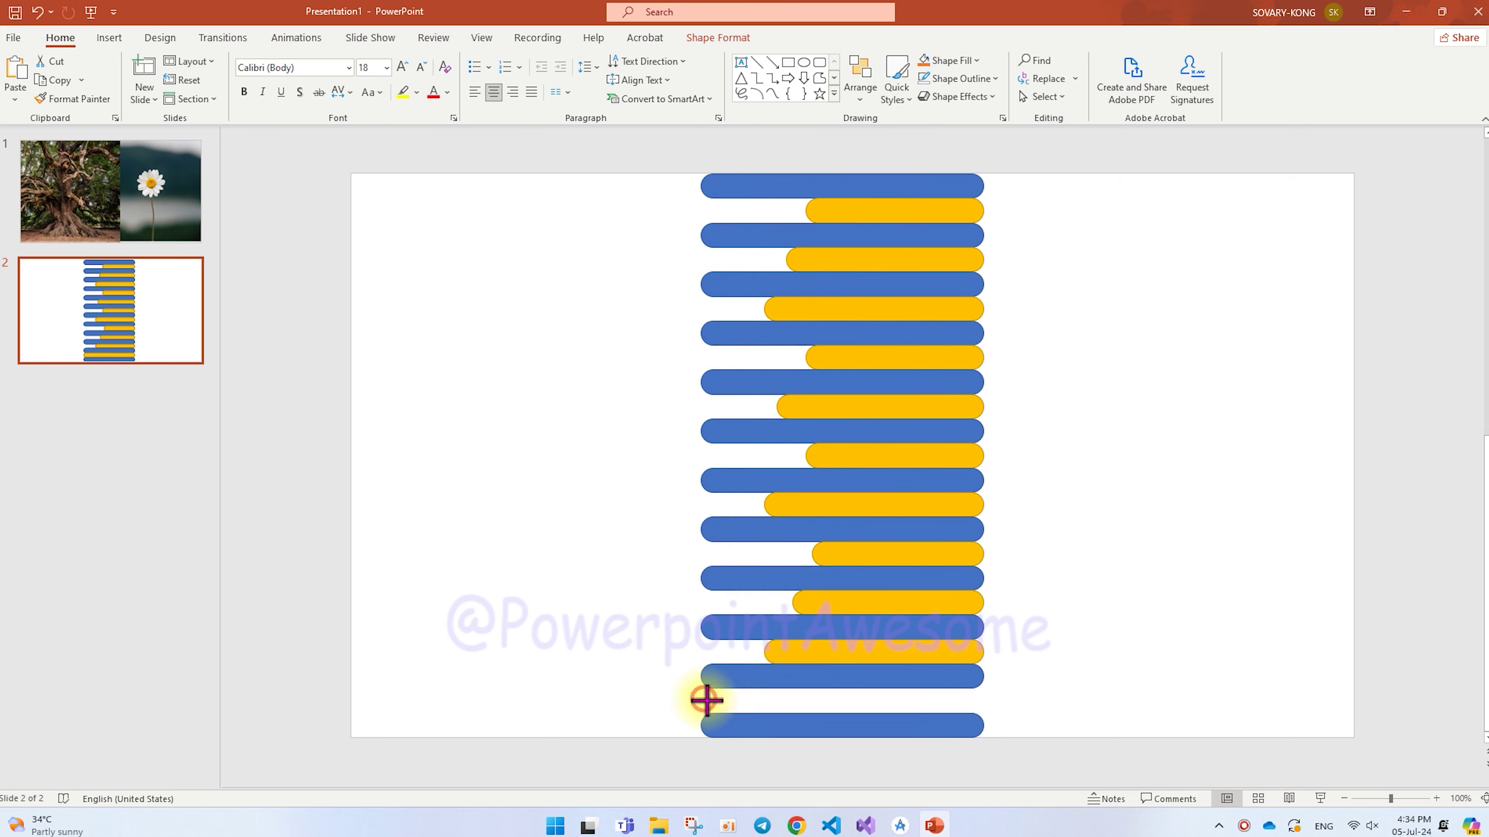
drag(702, 701, 792, 701)
Step: Shorten the blue bars from their right ends to varied lengths for an uneven edge
click(908, 236)
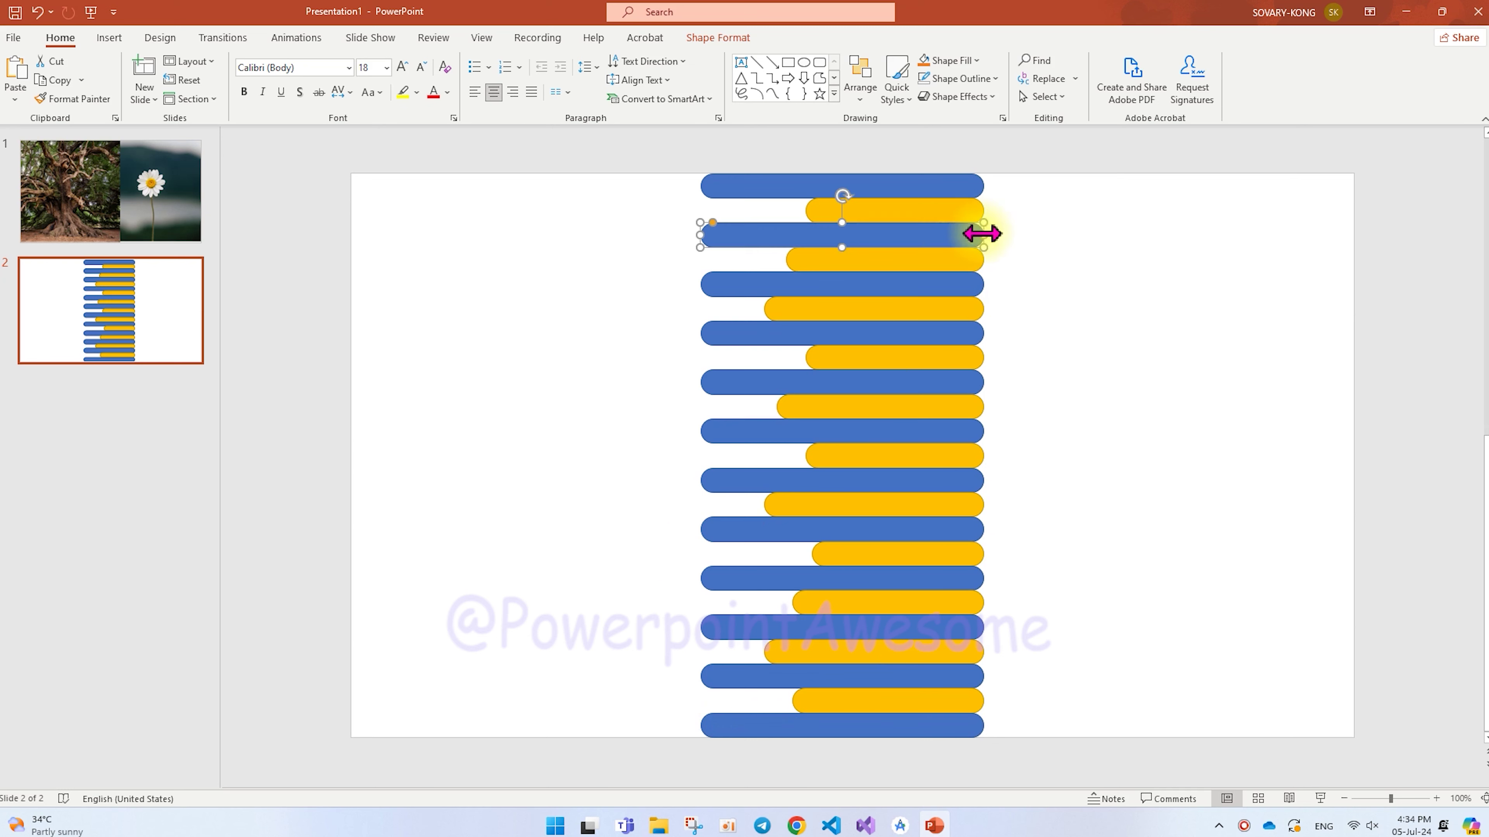
mouse_move(983, 235)
mouse_down()
mouse_move(875, 236)
mouse_move(898, 236)
mouse_up()
drag(983, 284, 875, 284)
drag(984, 334, 931, 333)
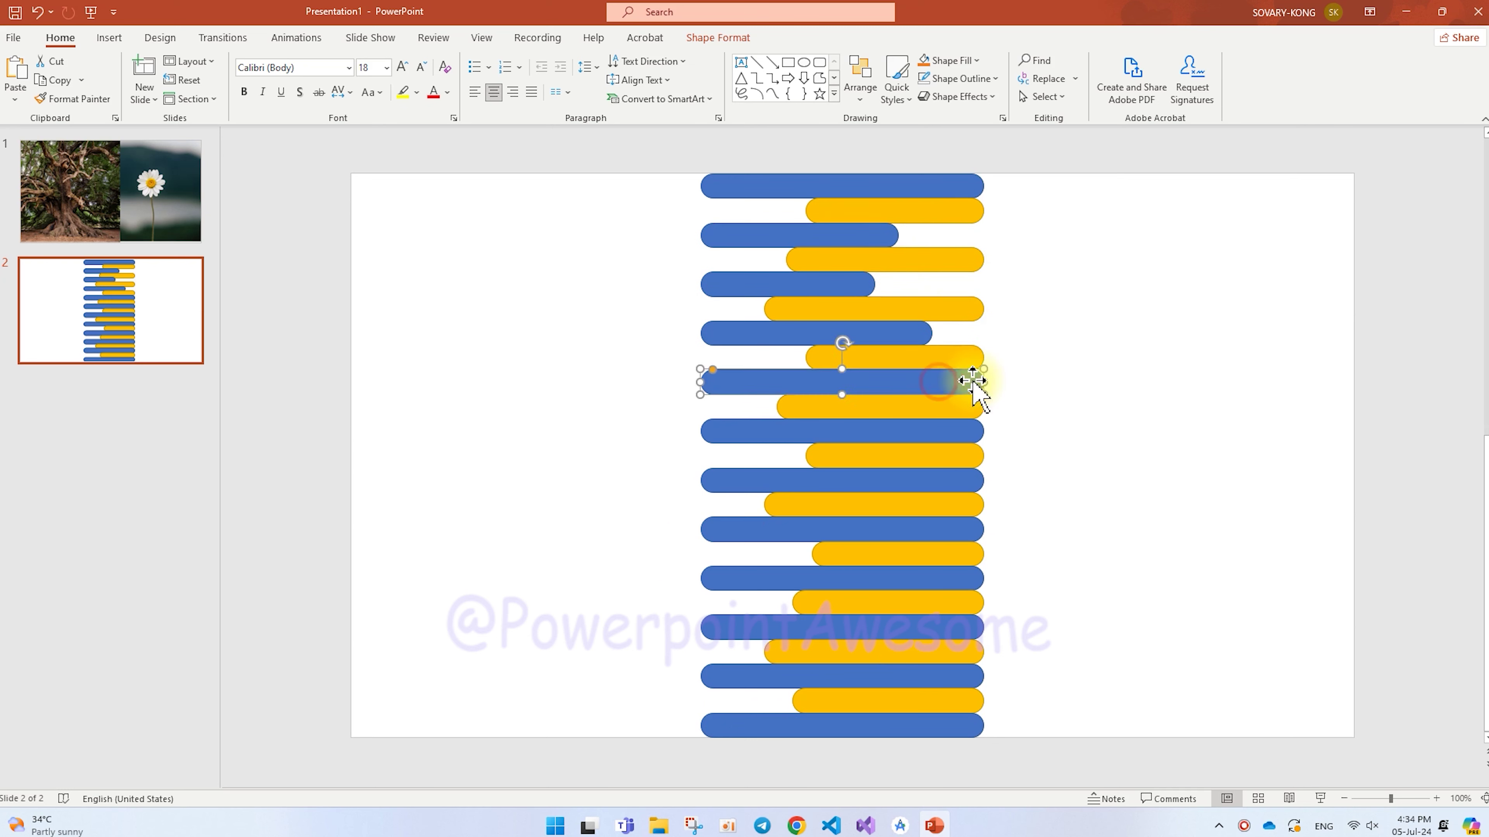
drag(984, 382, 907, 382)
click(938, 431)
drag(983, 431, 890, 431)
drag(983, 480, 933, 481)
drag(983, 529, 959, 530)
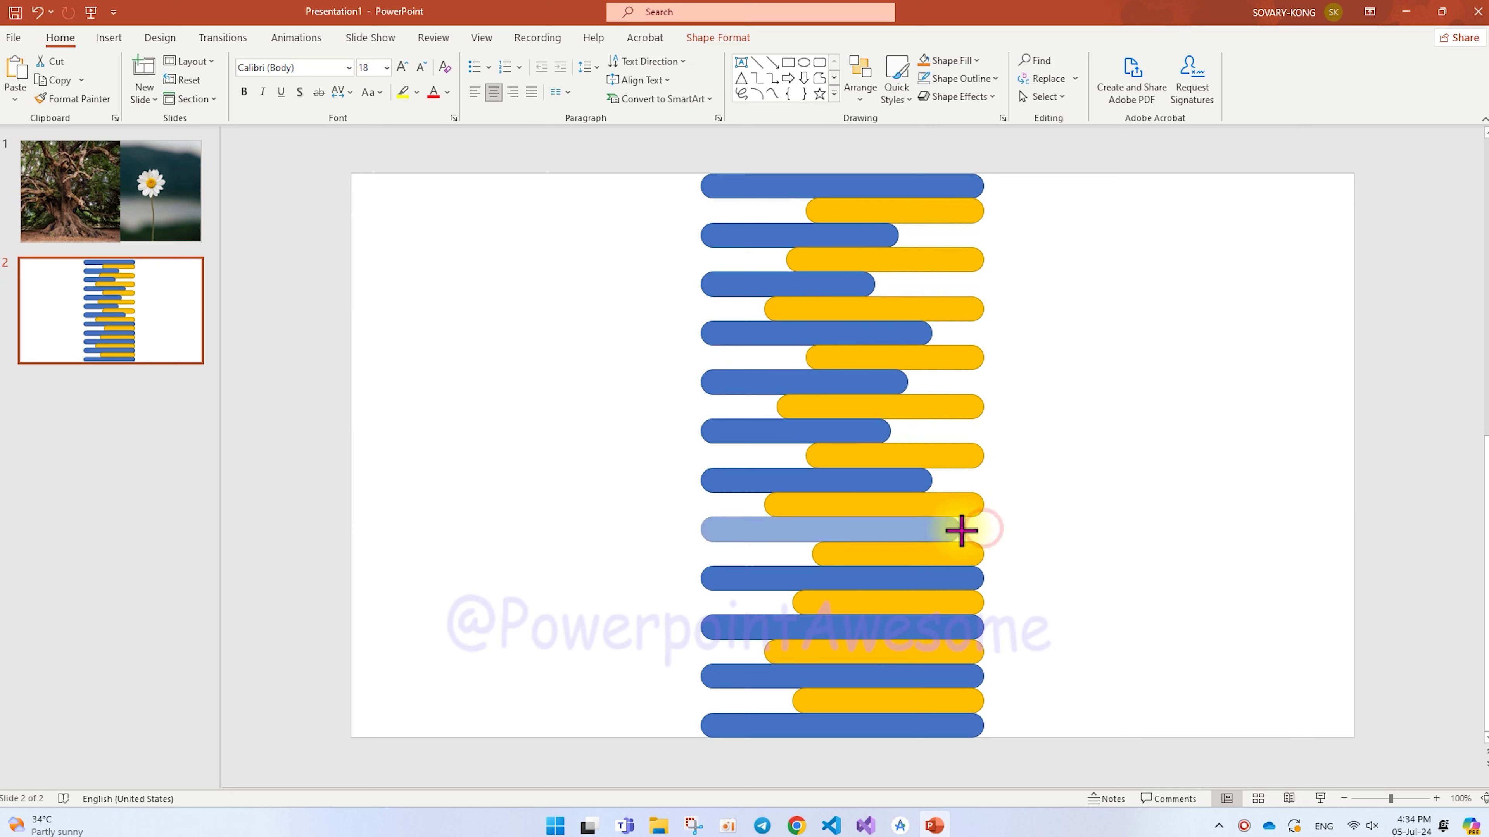
drag(983, 579, 907, 578)
drag(983, 627, 932, 627)
drag(980, 676, 907, 676)
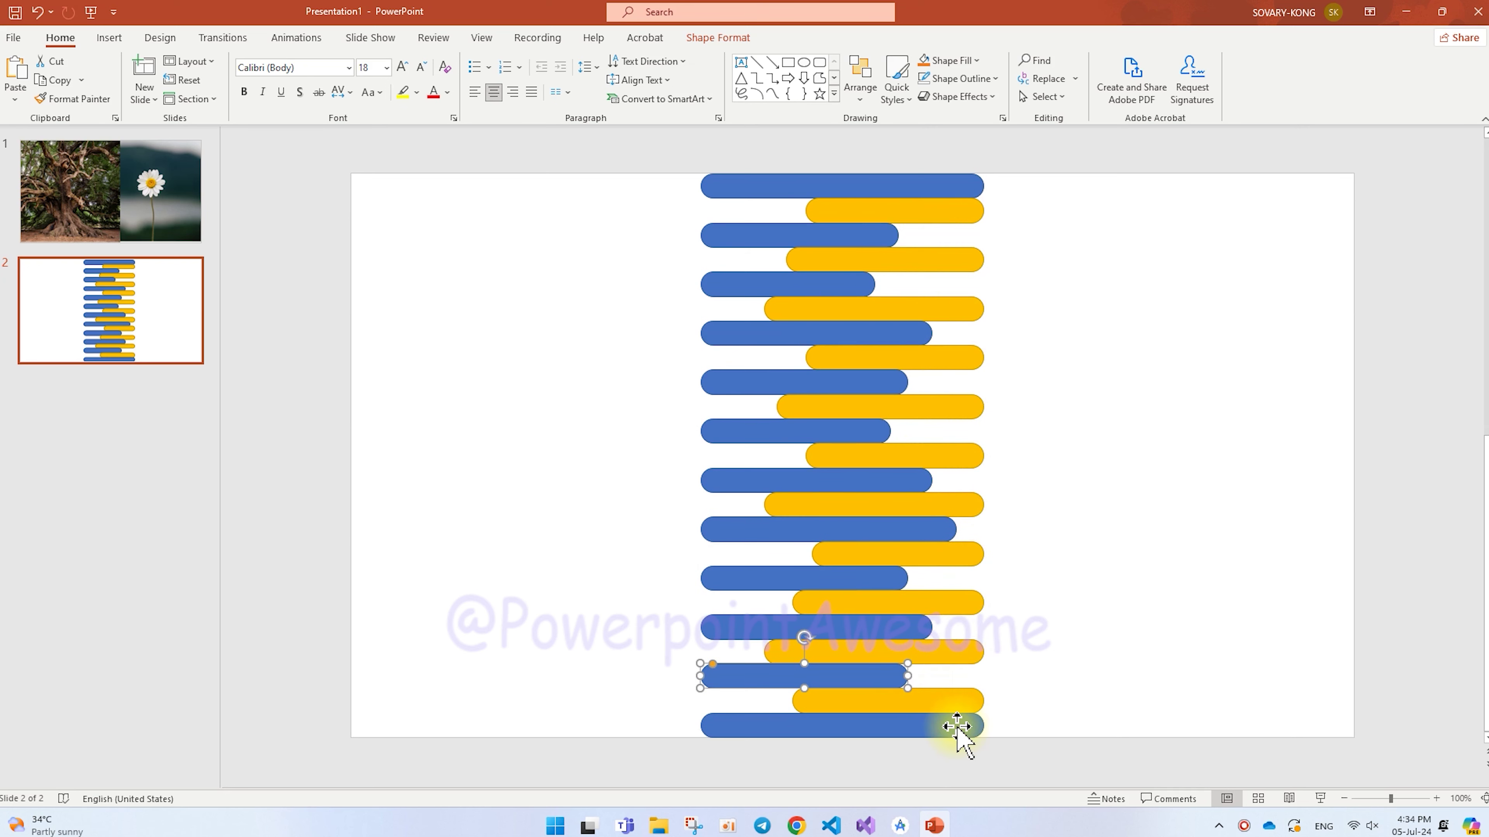
Step: Set all bars to No Outline and move the whole stack left of the slide's center
key(ctrl+a)
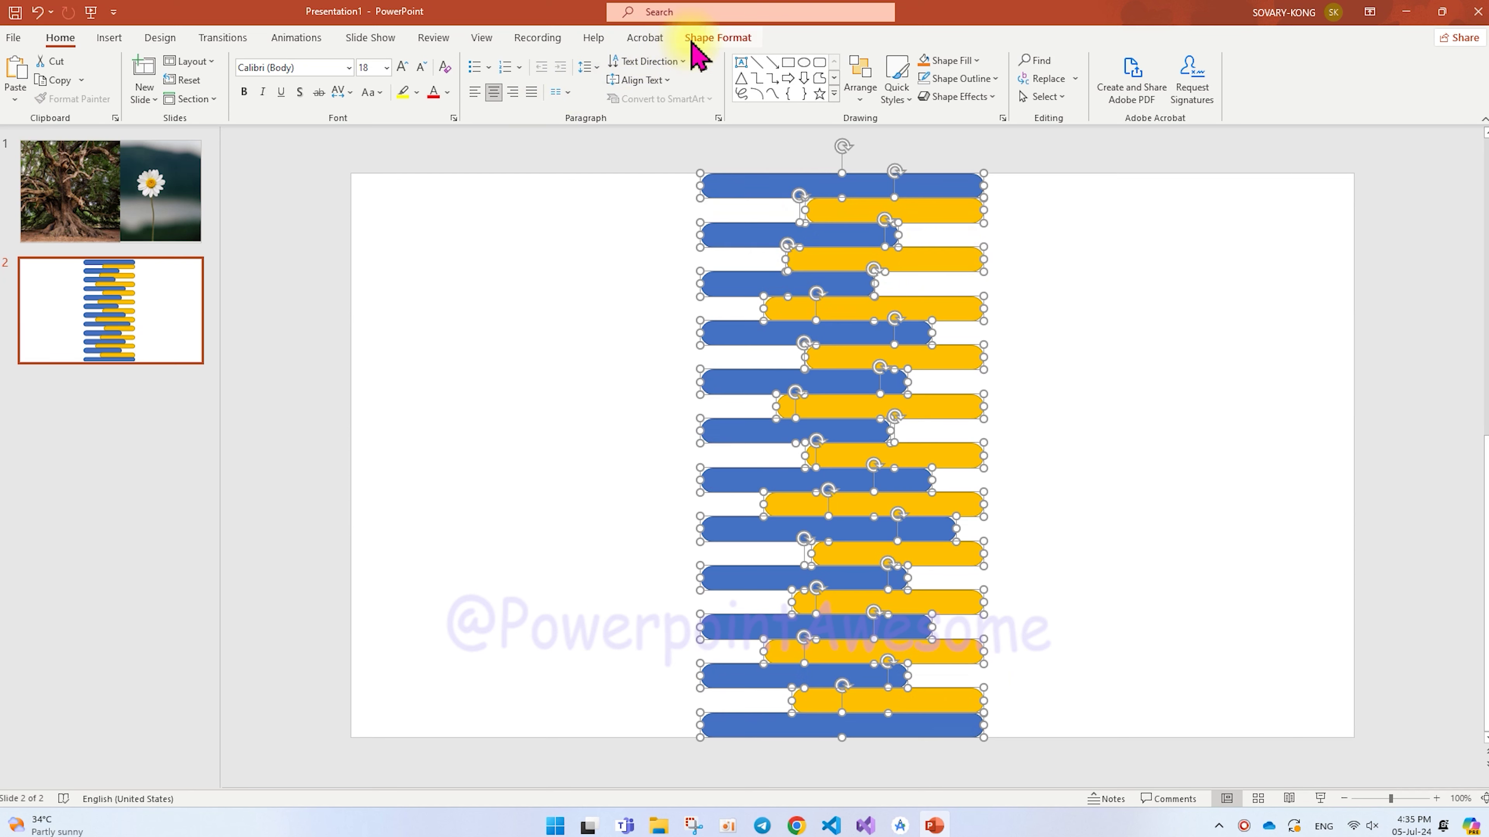
click(715, 38)
click(616, 79)
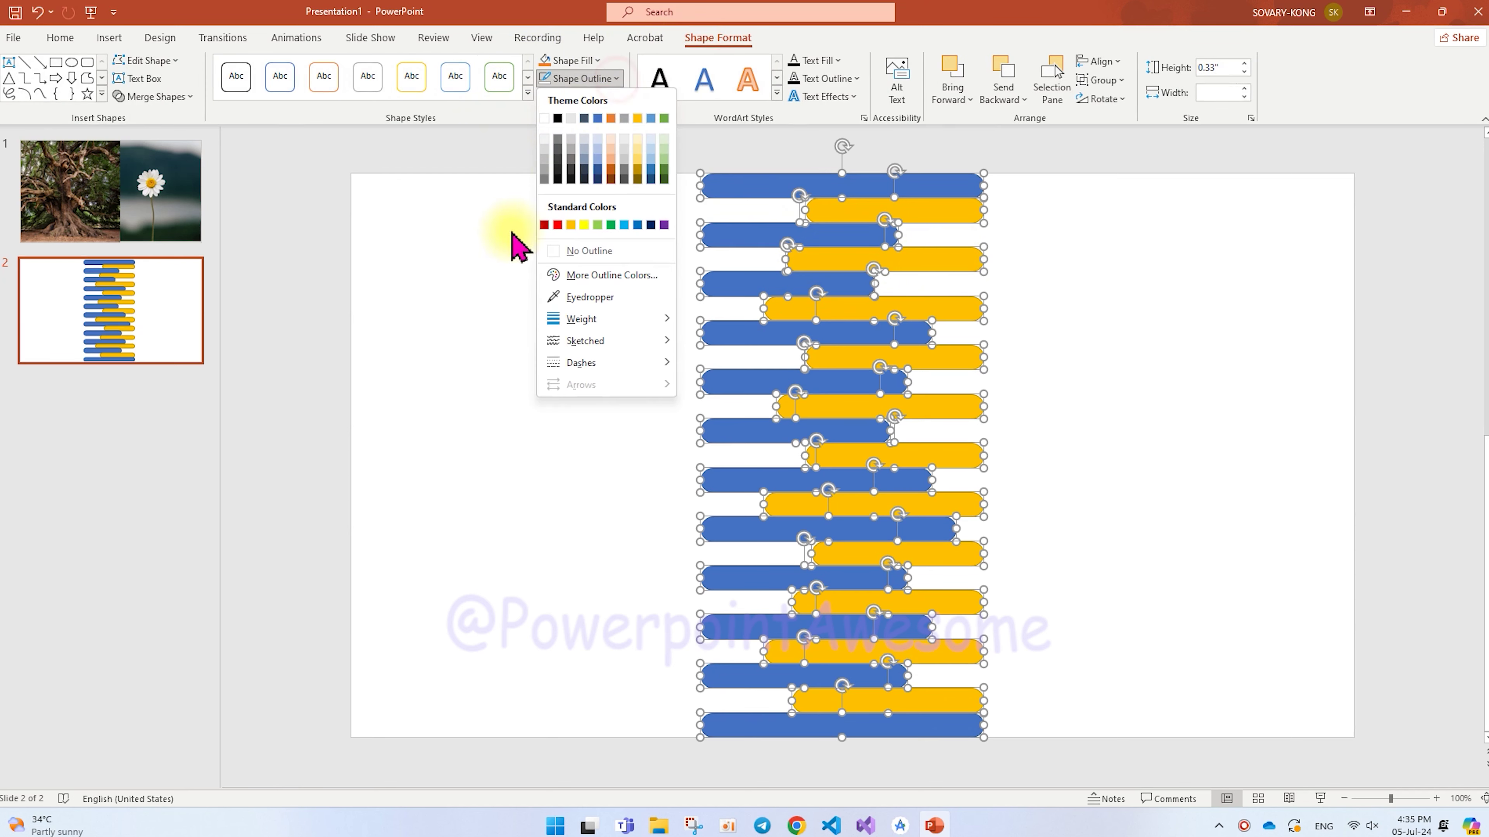
click(515, 239)
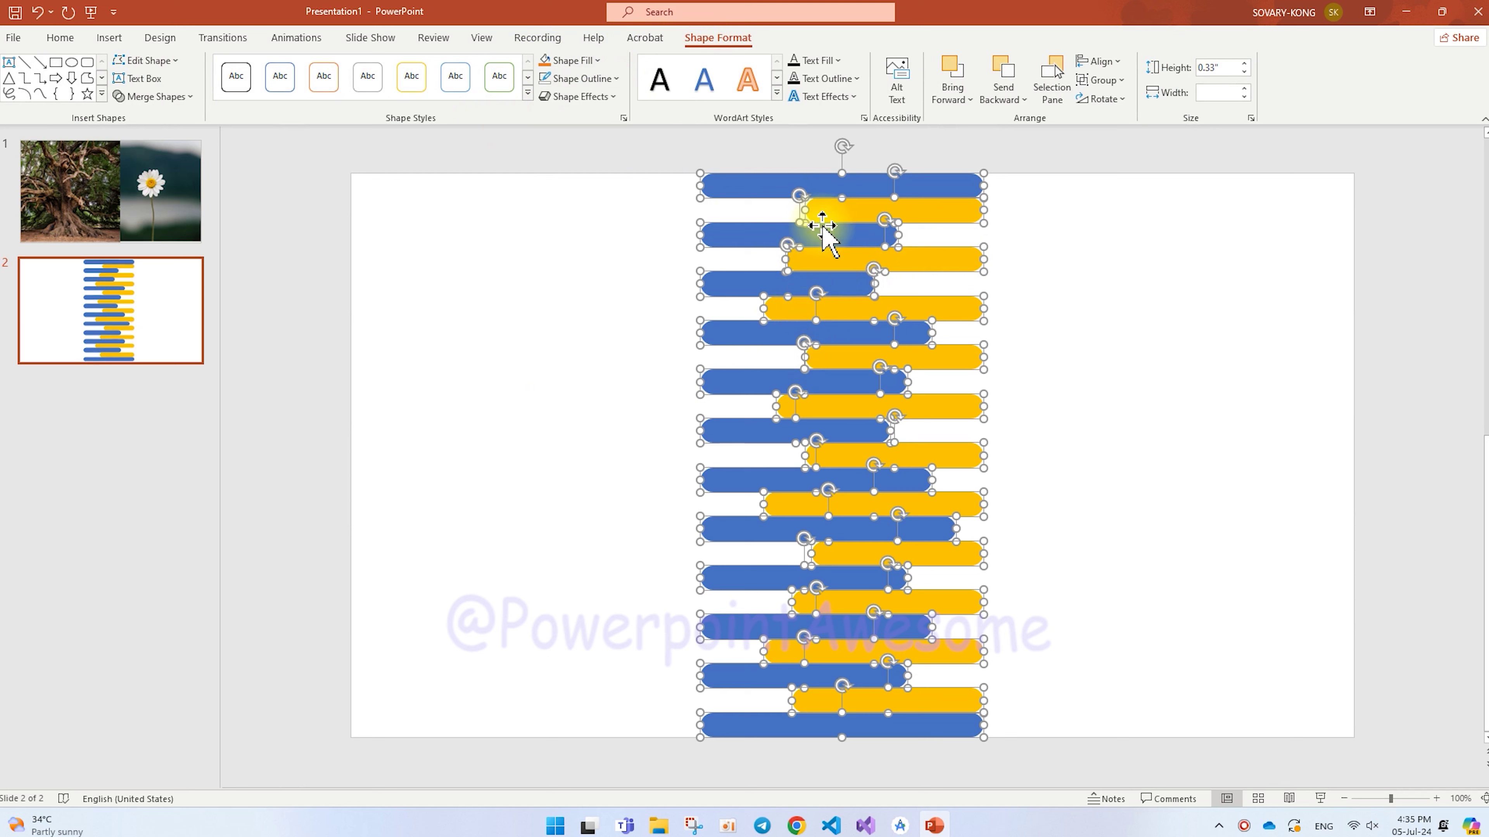
drag(854, 183, 777, 189)
click(465, 289)
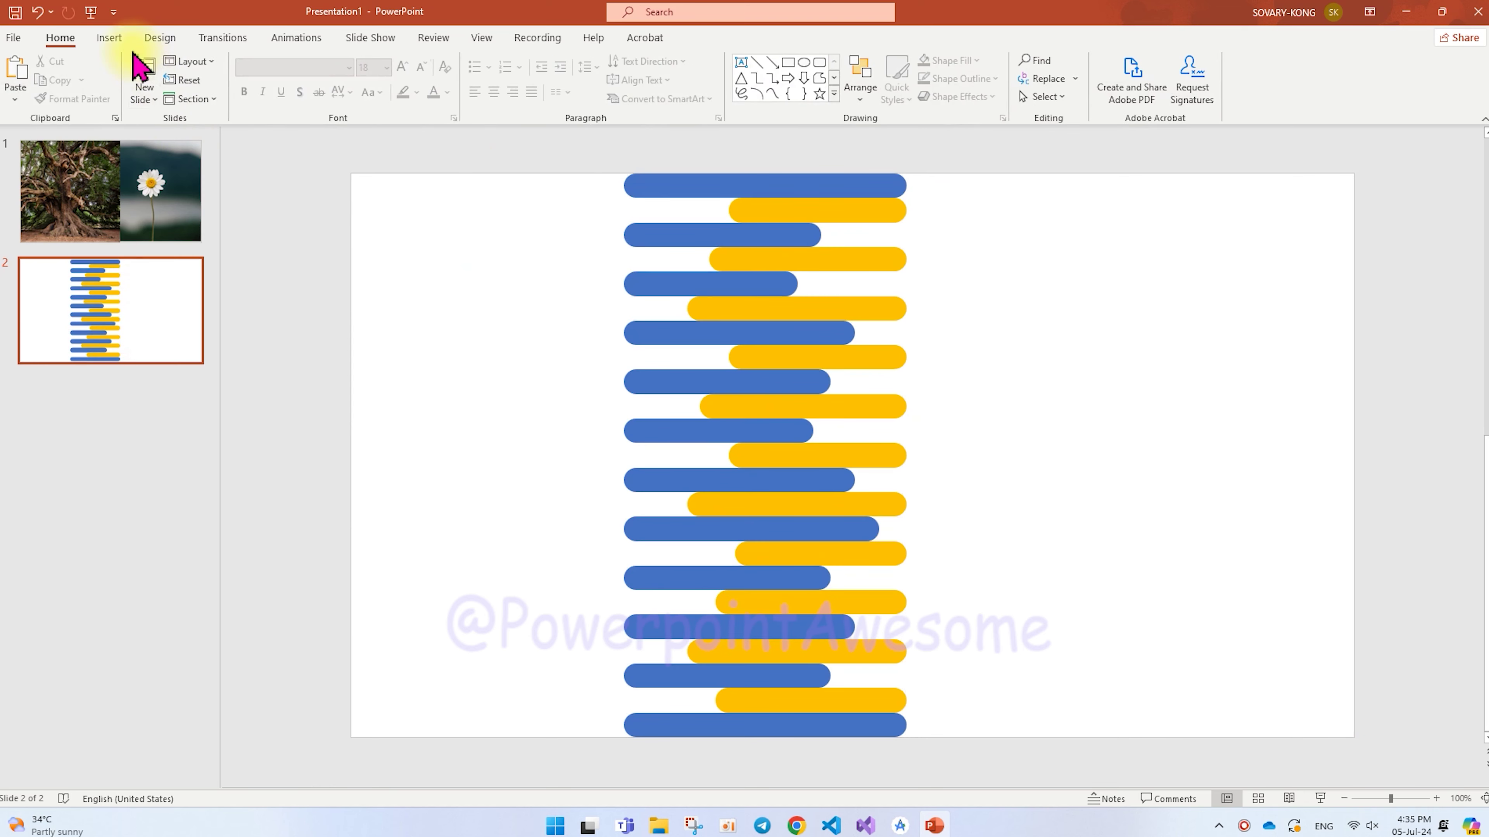
Step: Draw a green 5.56" × 7.5" rectangle over the slide's left side and send it behind the bars
click(109, 40)
click(242, 94)
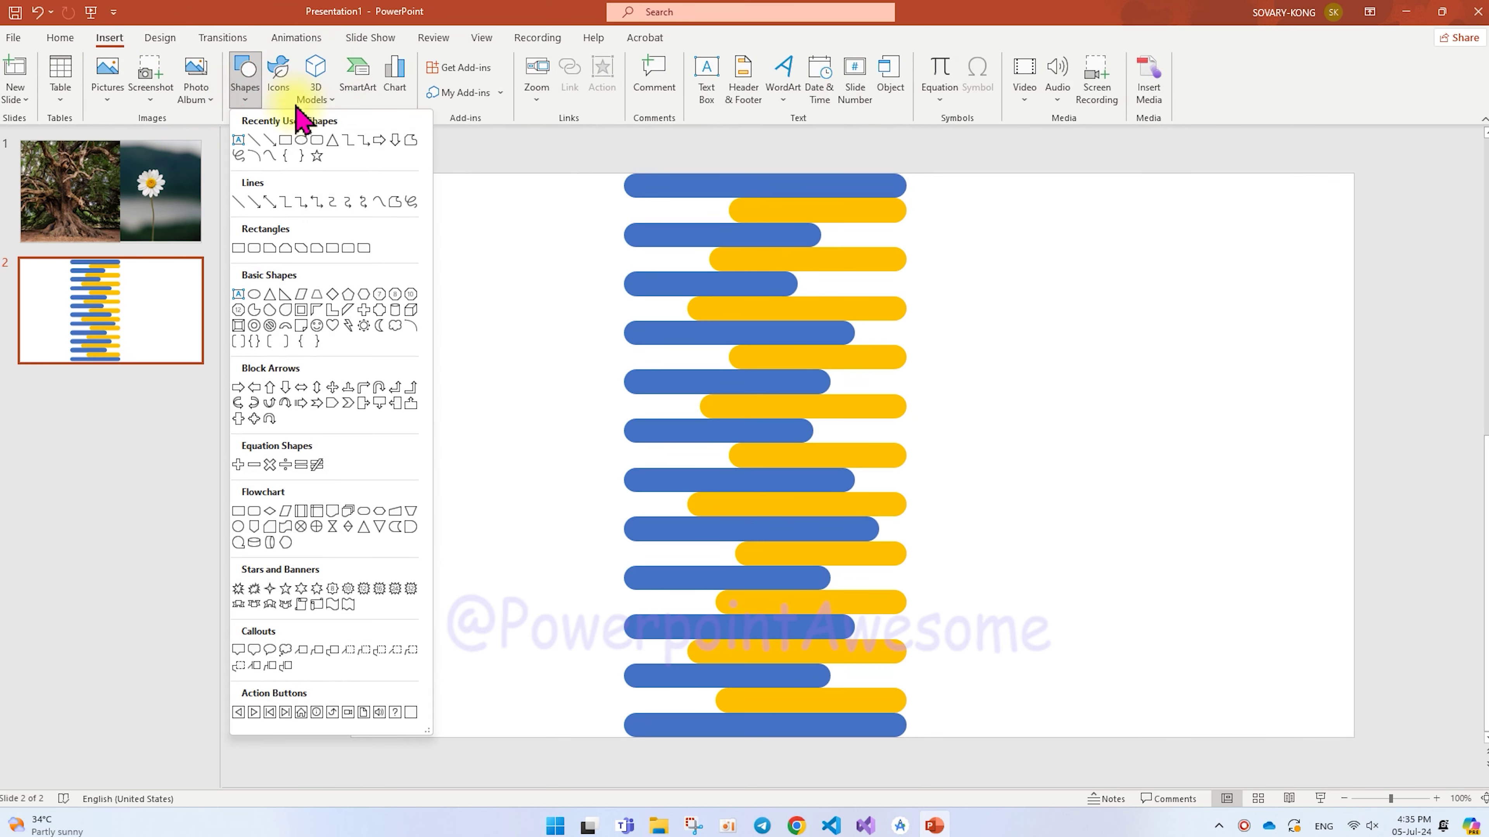
click(285, 140)
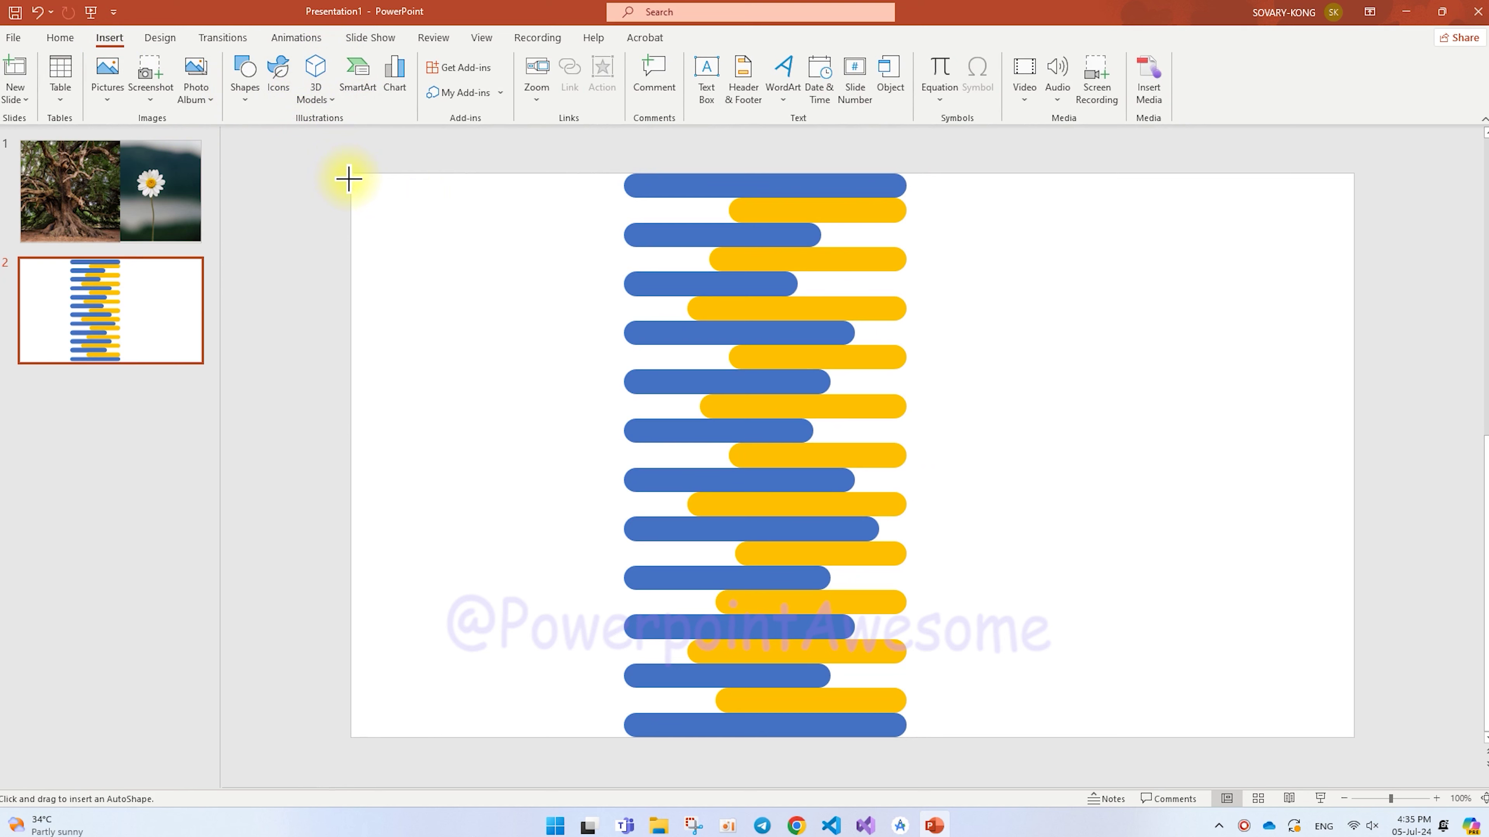
drag(352, 174, 769, 737)
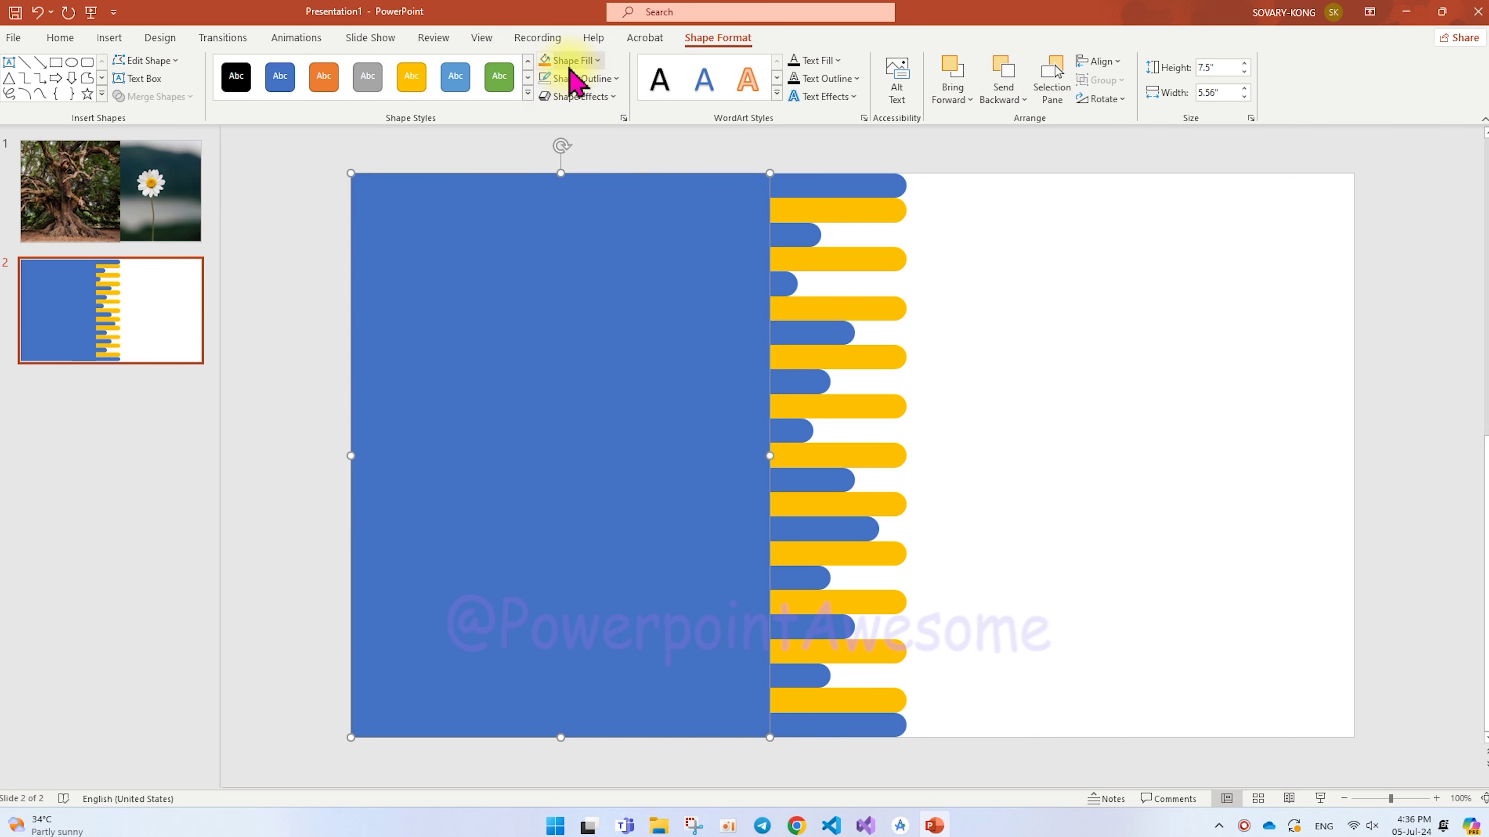
click(589, 61)
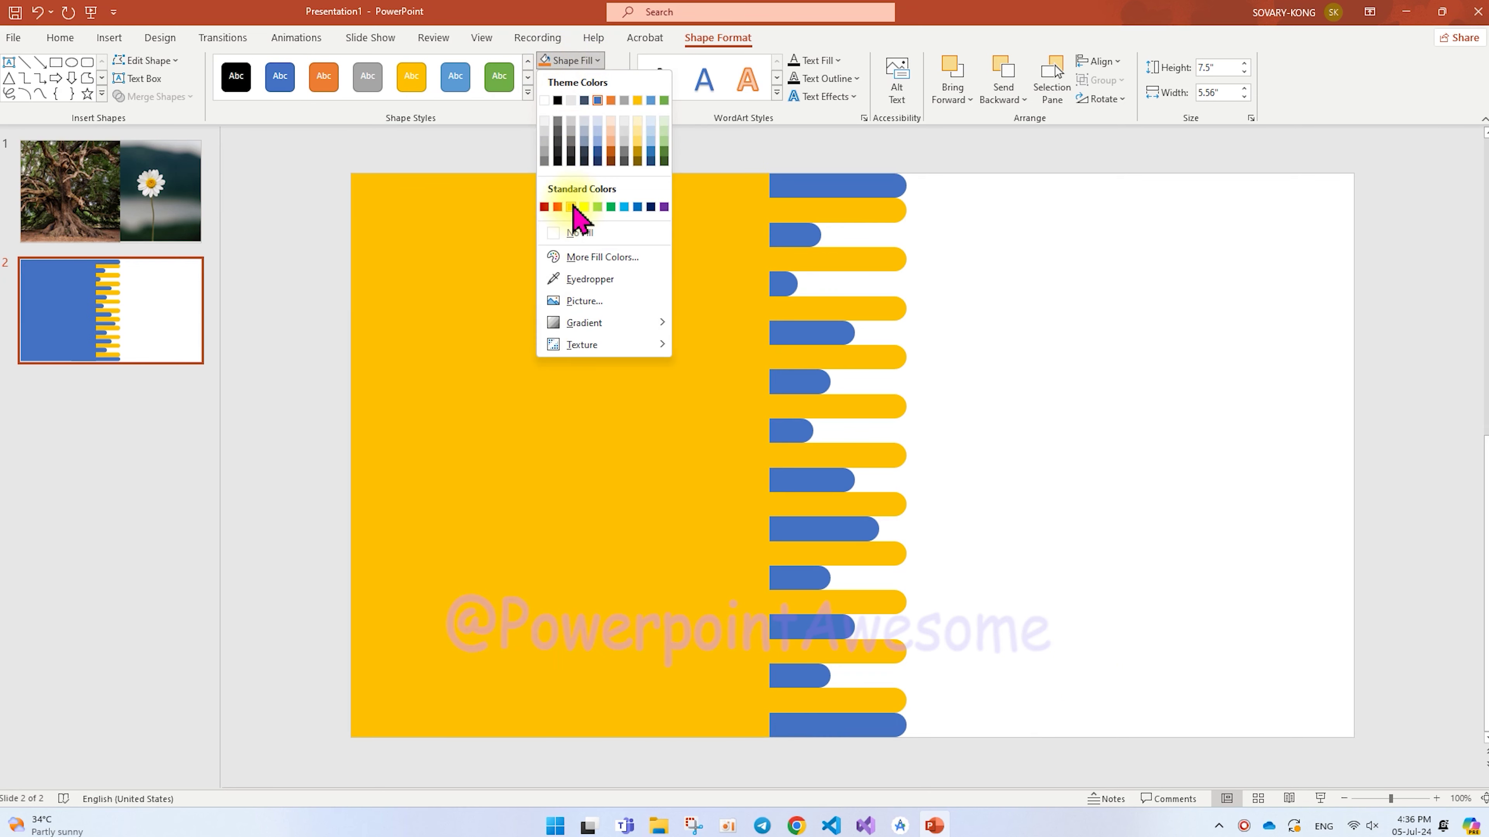
click(597, 207)
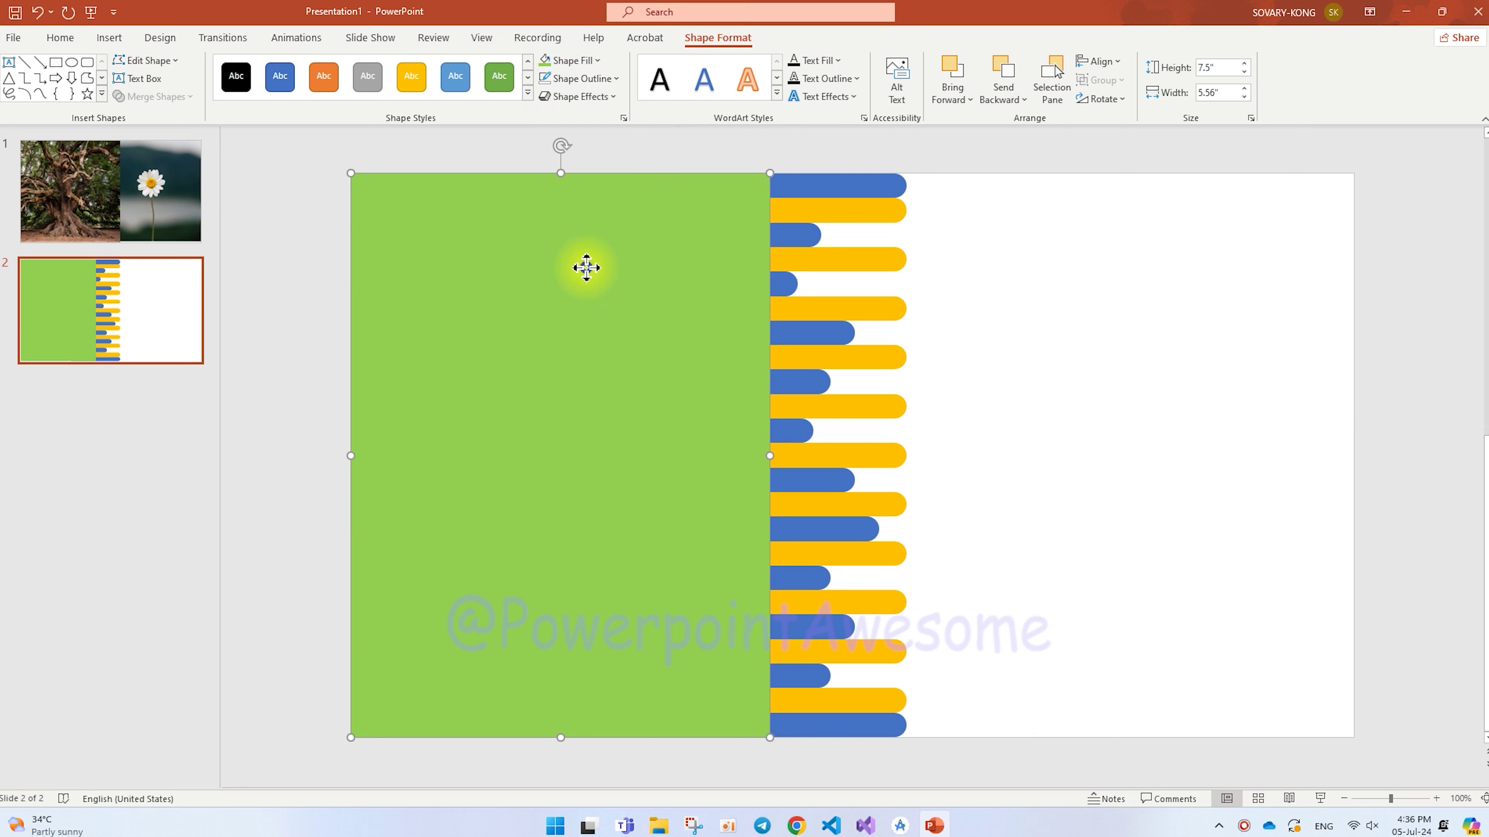
right_click(586, 267)
click(643, 465)
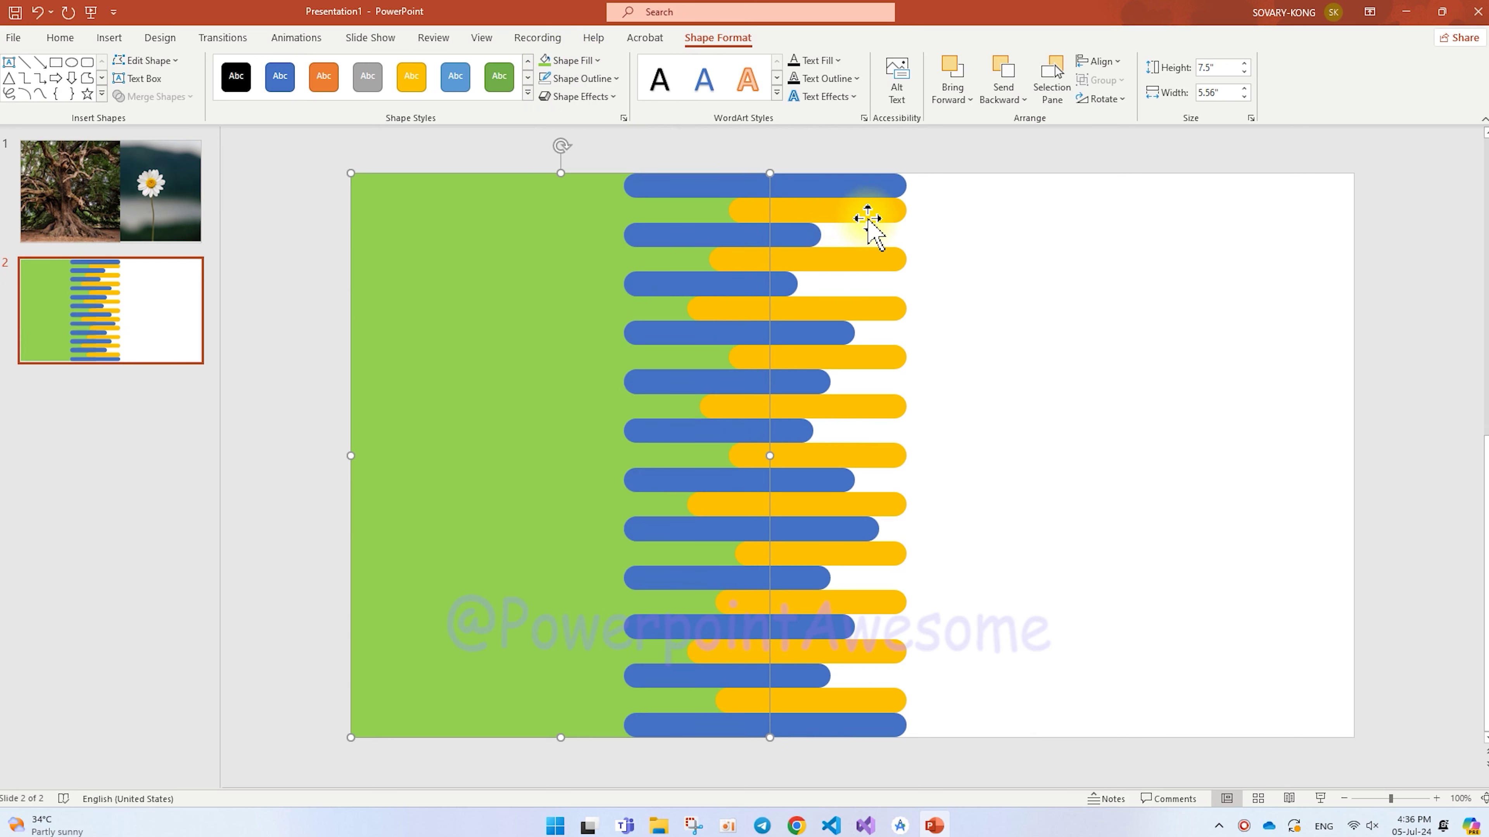
Step: Select all the yellow bars and merge them into one shape
drag(868, 218, 885, 264)
ctrl+click(888, 357)
ctrl+click(888, 455)
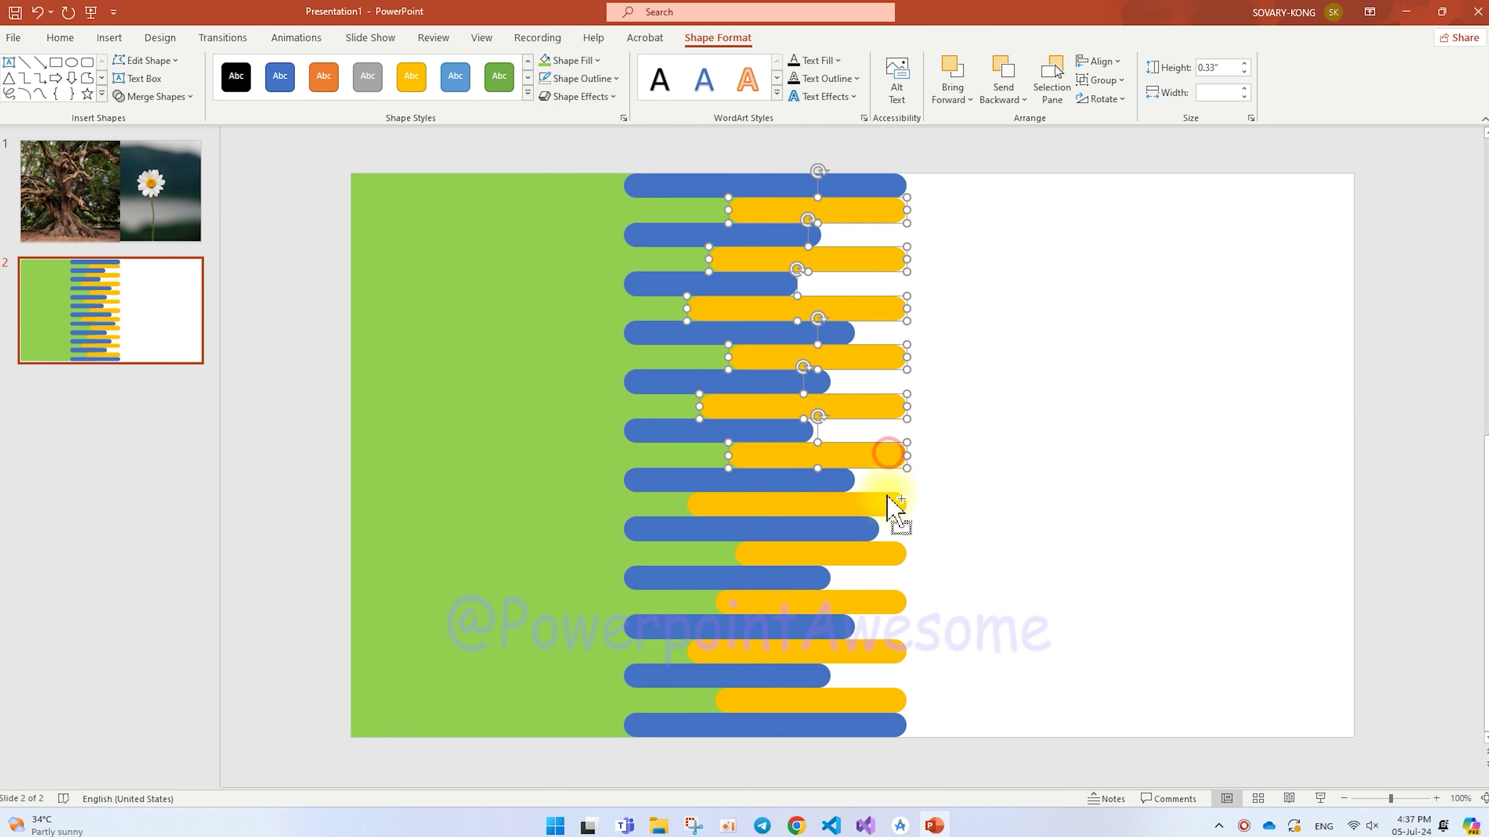
ctrl+click(888, 504)
ctrl+click(888, 602)
ctrl+click(888, 651)
ctrl+click(888, 700)
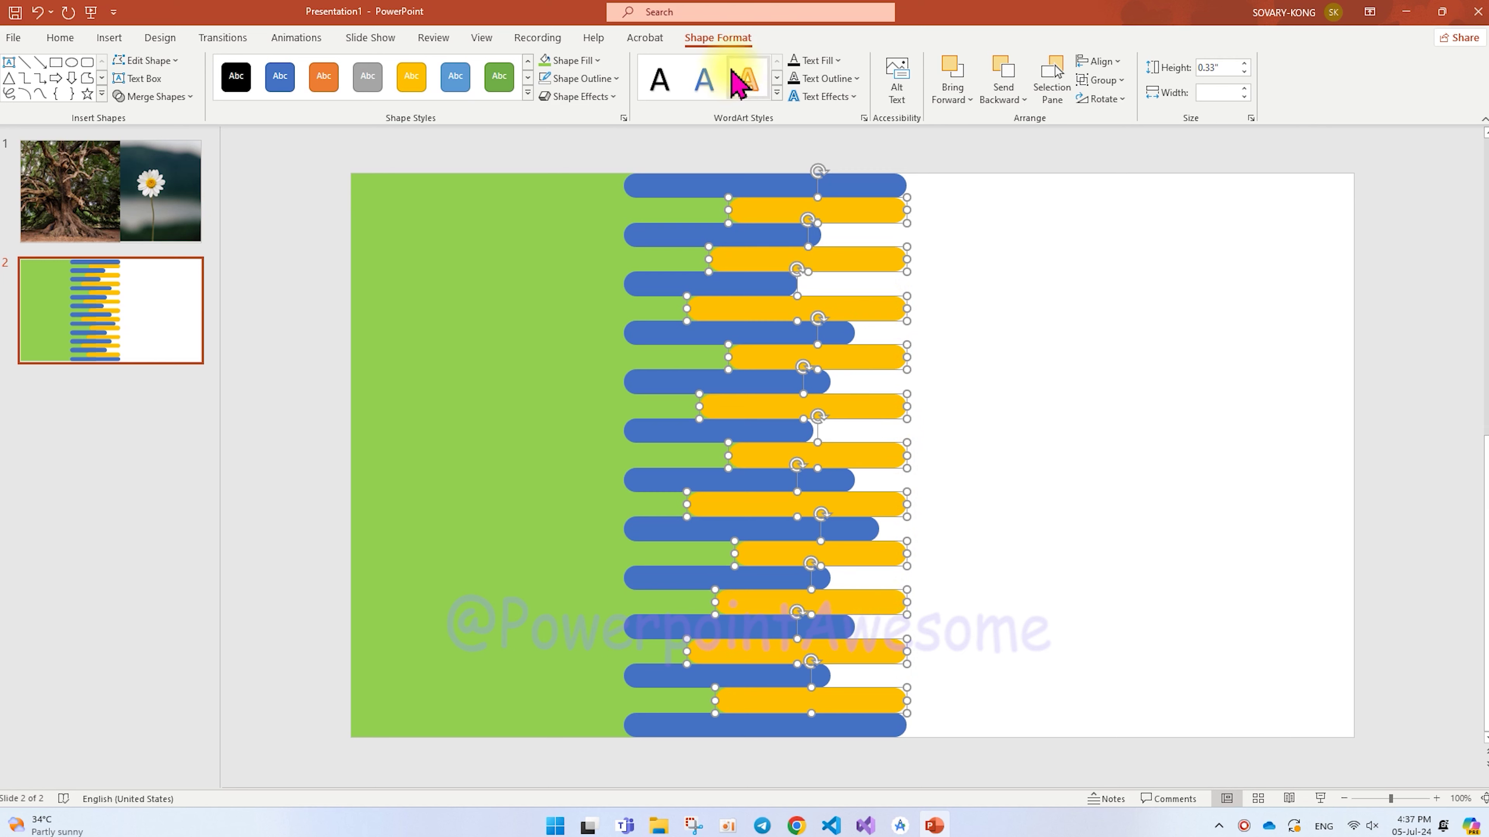
click(183, 98)
click(158, 118)
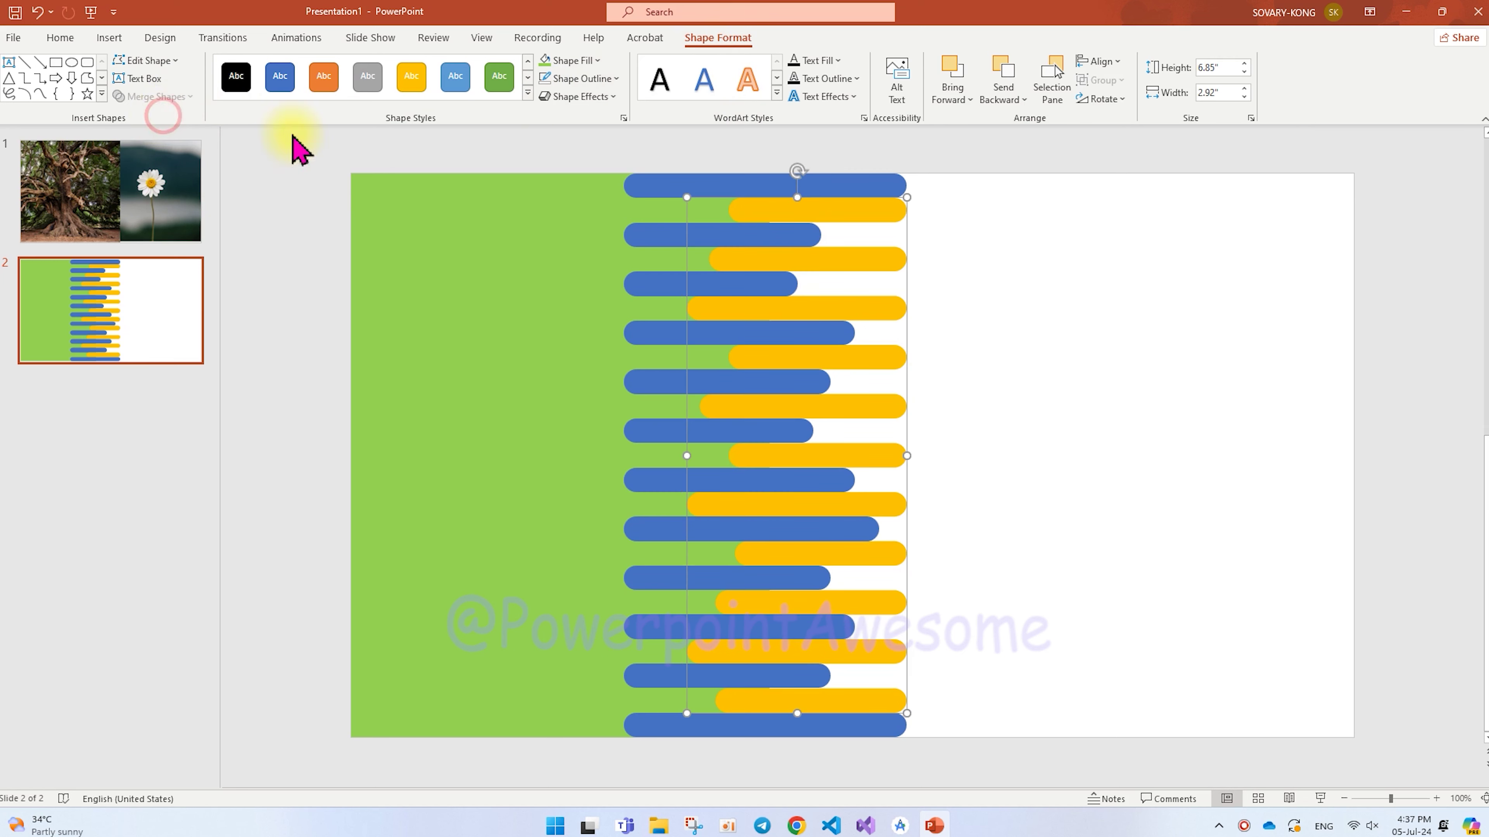
Step: Subtract the yellow bars, then the blue bars, from the green rectangle
ctrl+click(888, 267)
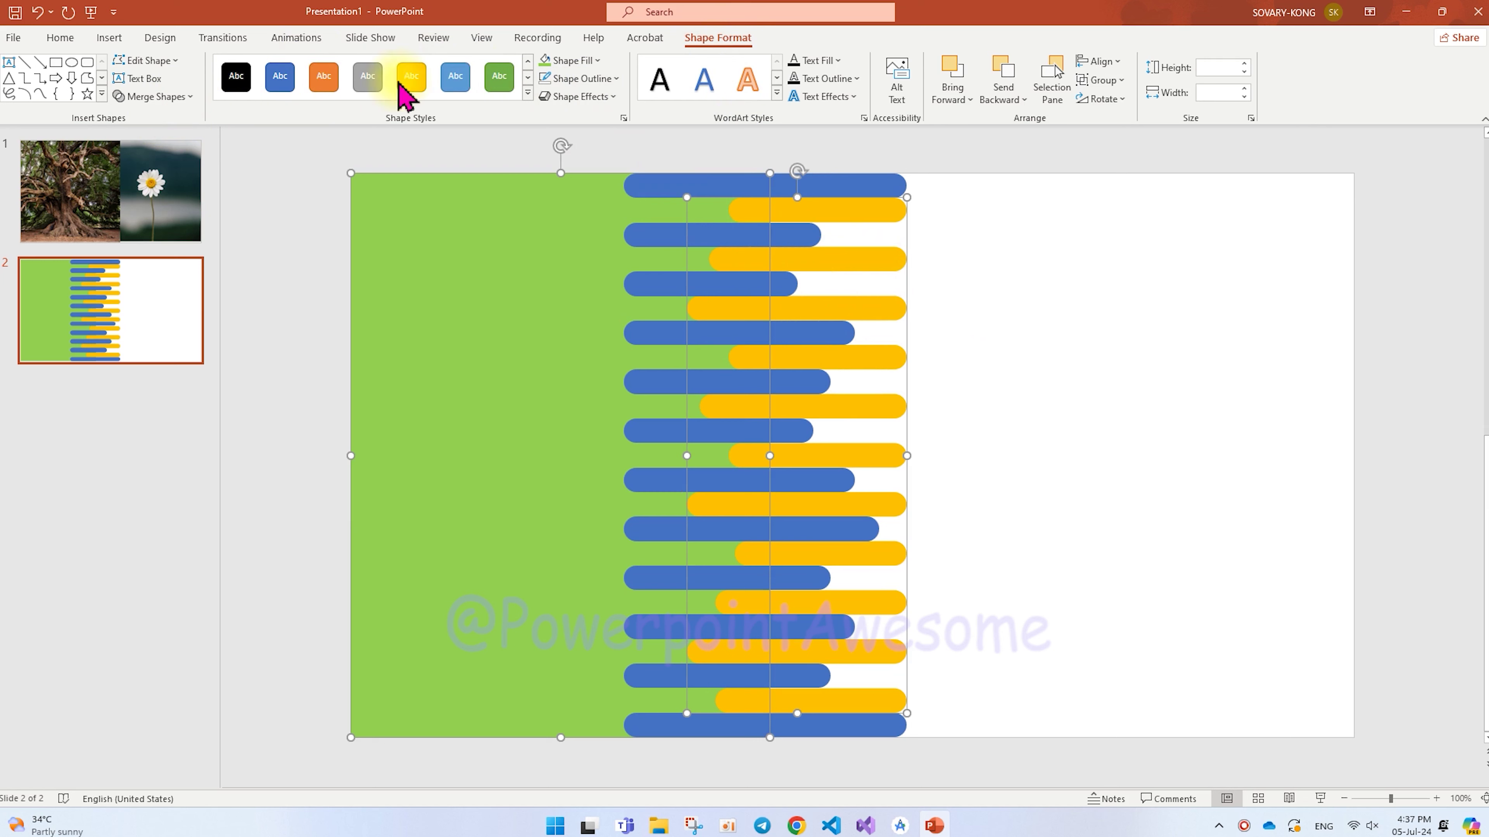
click(190, 97)
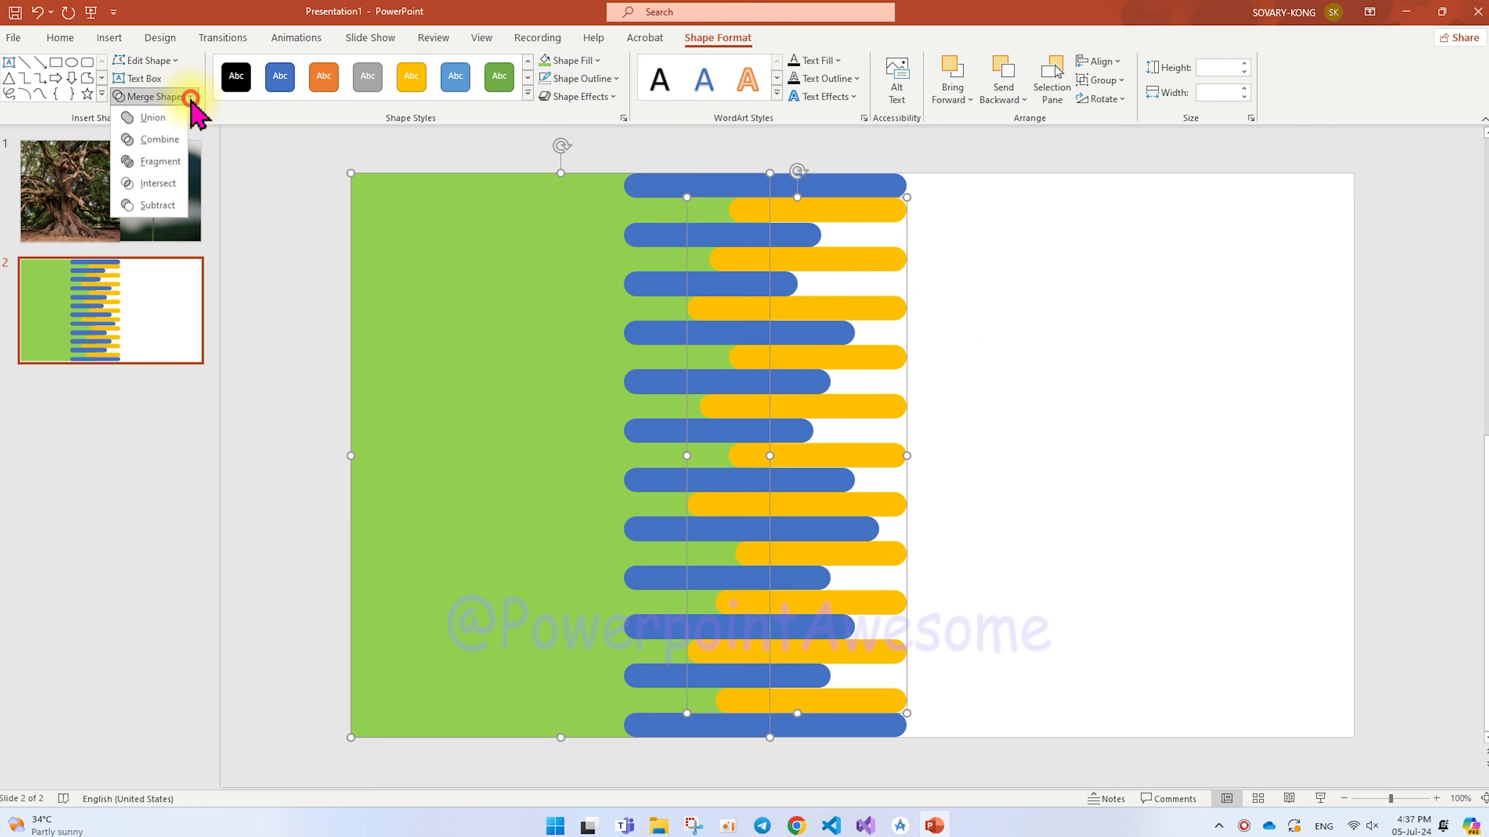
click(169, 201)
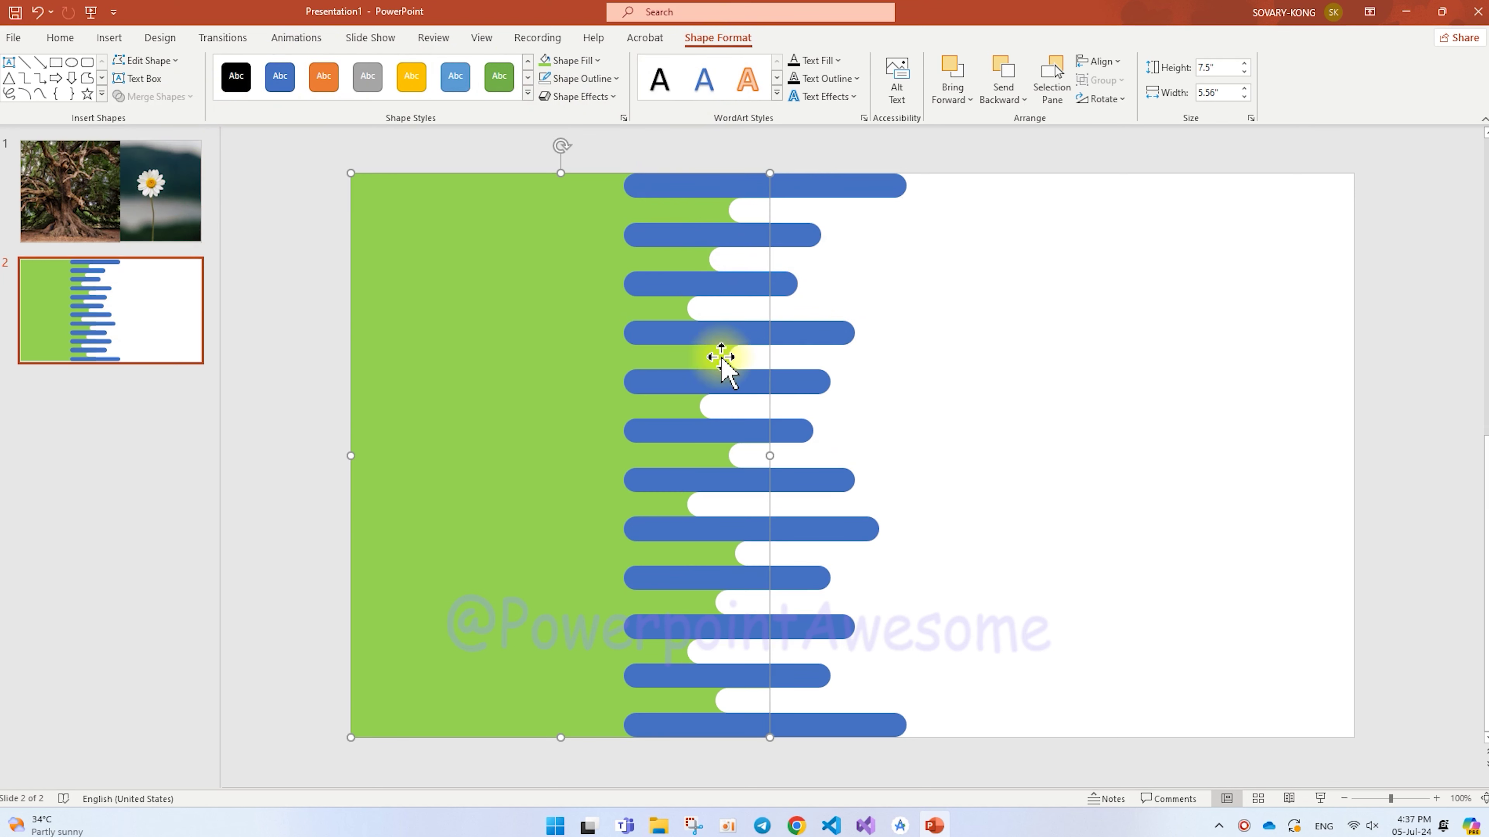
key(ctrl+a)
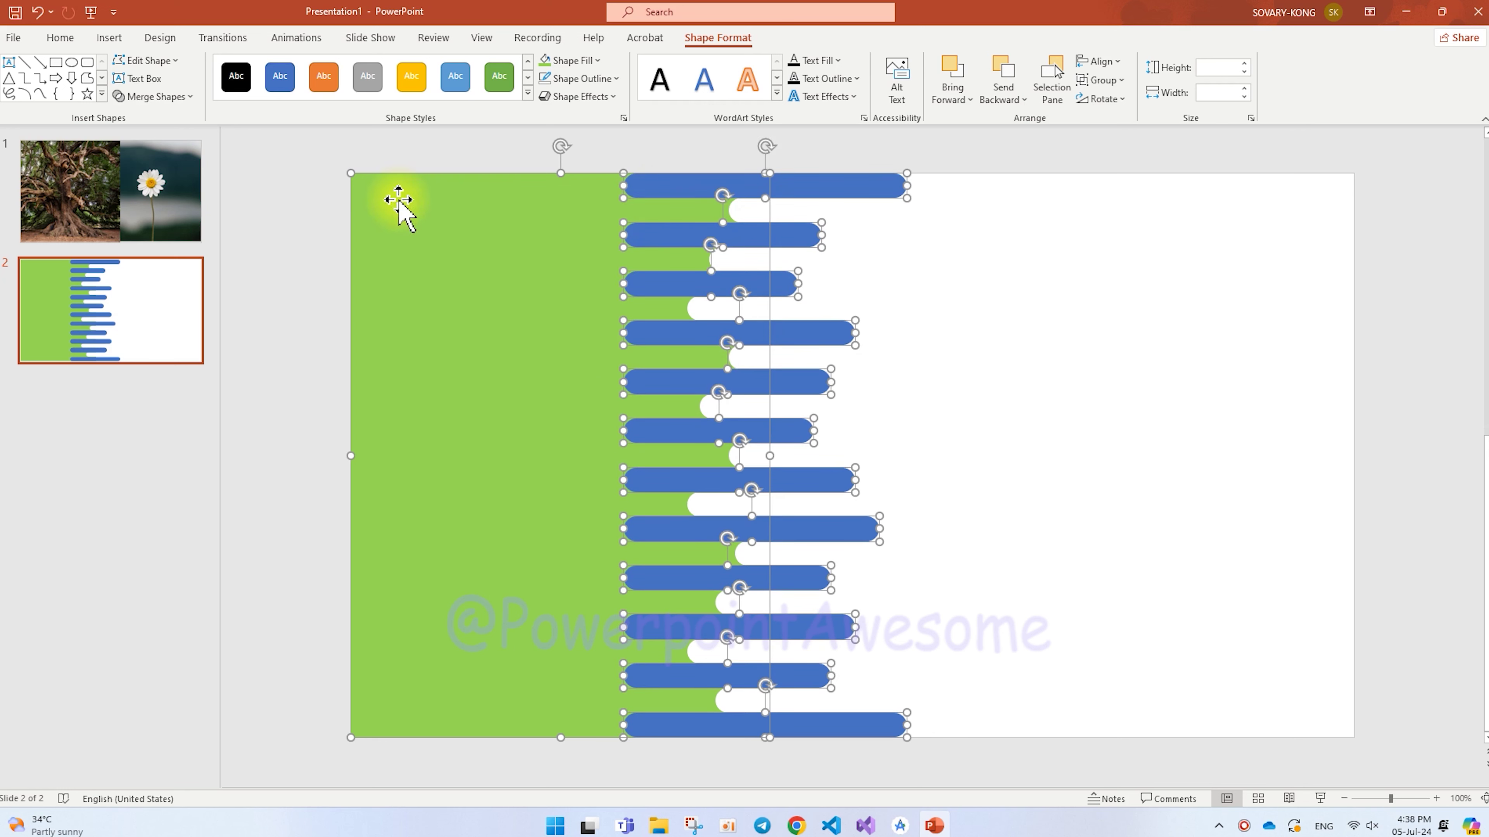
click(183, 97)
click(170, 201)
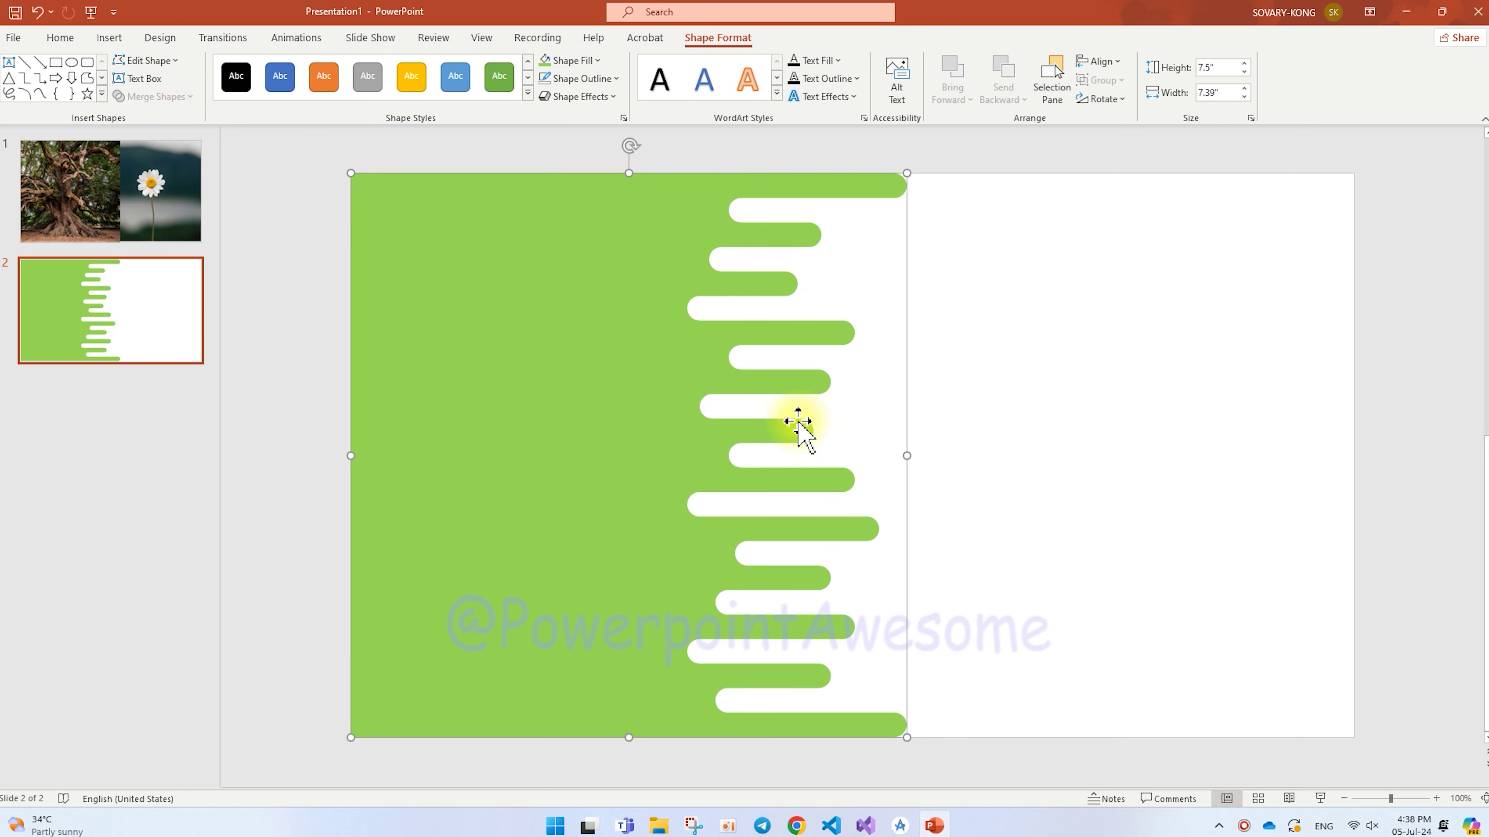
Step: Copy the daisy photo from slide 1 onto slide 2 and send it behind the green shape
click(123, 224)
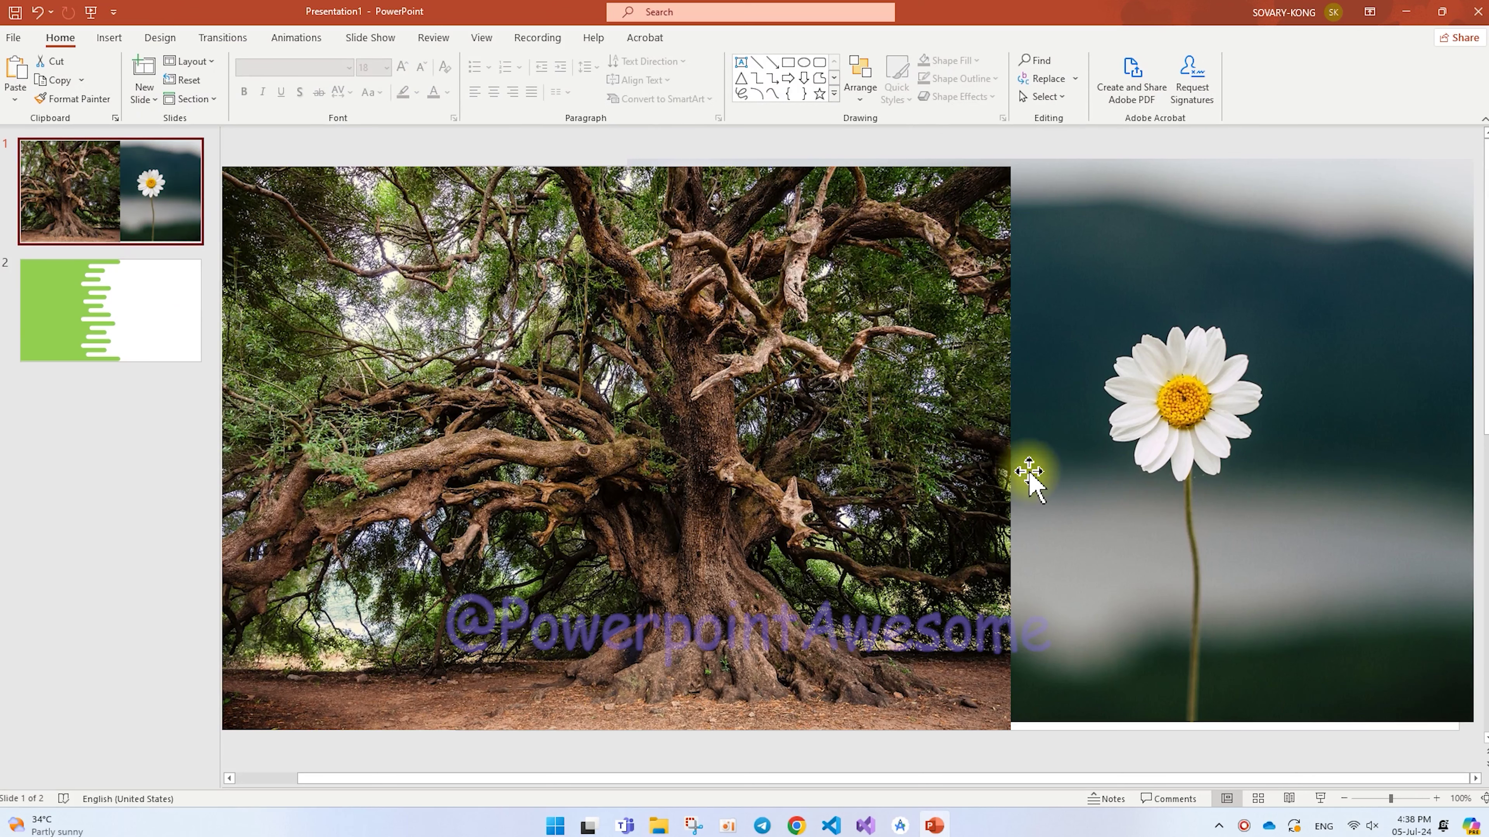
click(1142, 446)
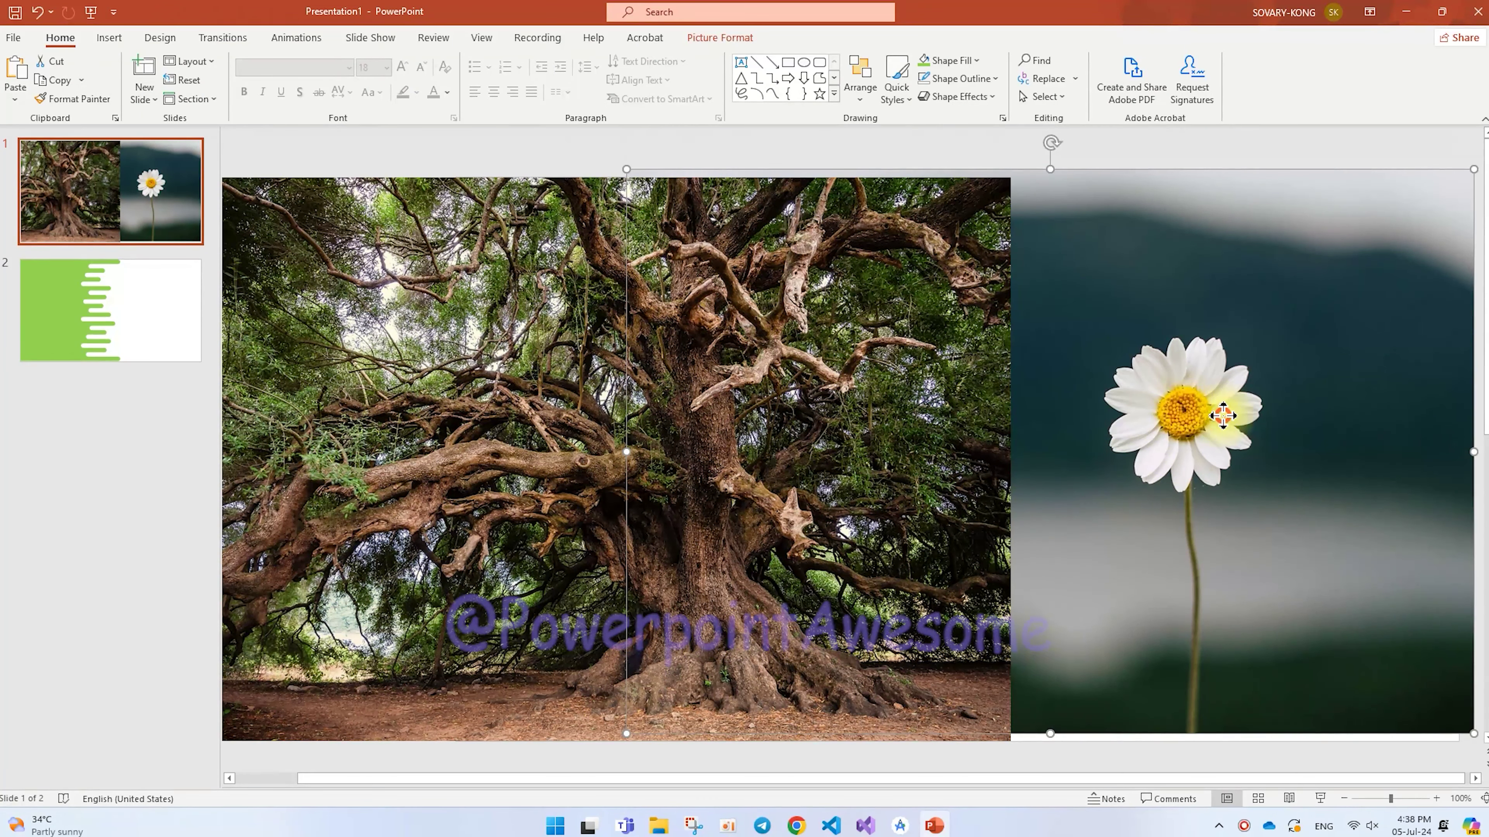
right_click(1217, 417)
key(Escape)
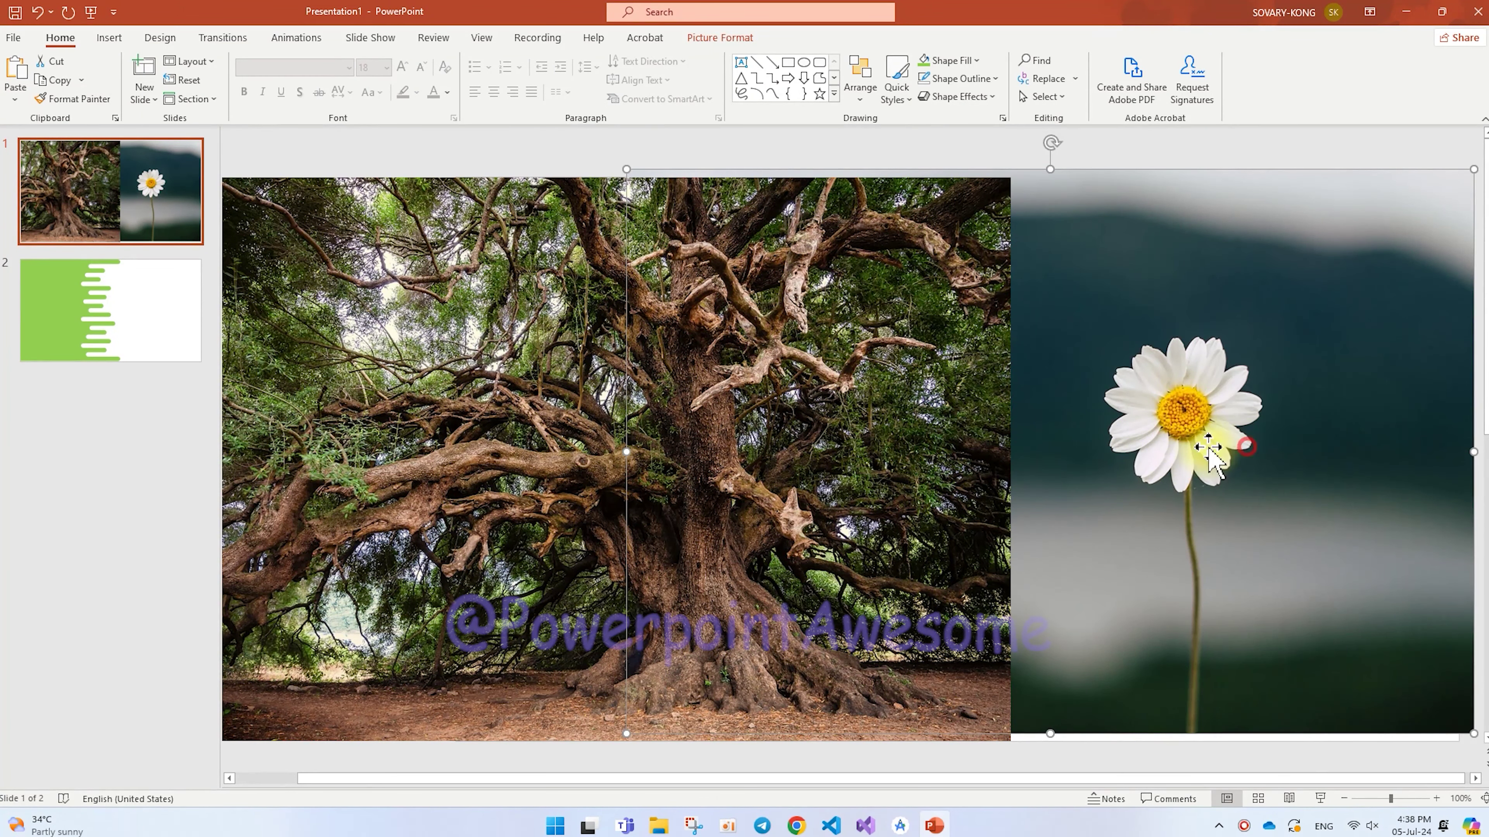
click(166, 316)
key(ctrl+v)
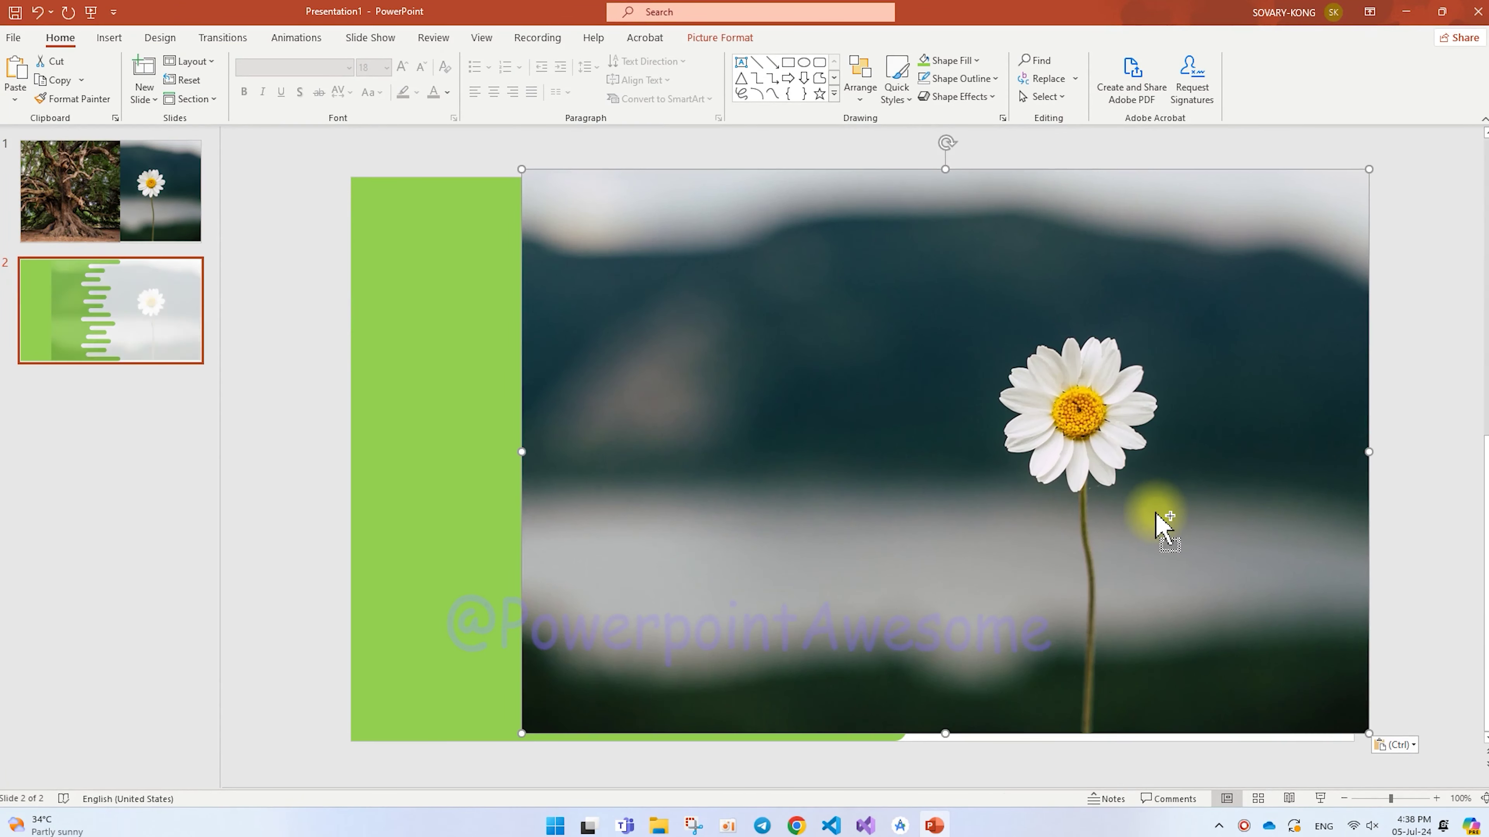
right_click(1090, 501)
click(1128, 350)
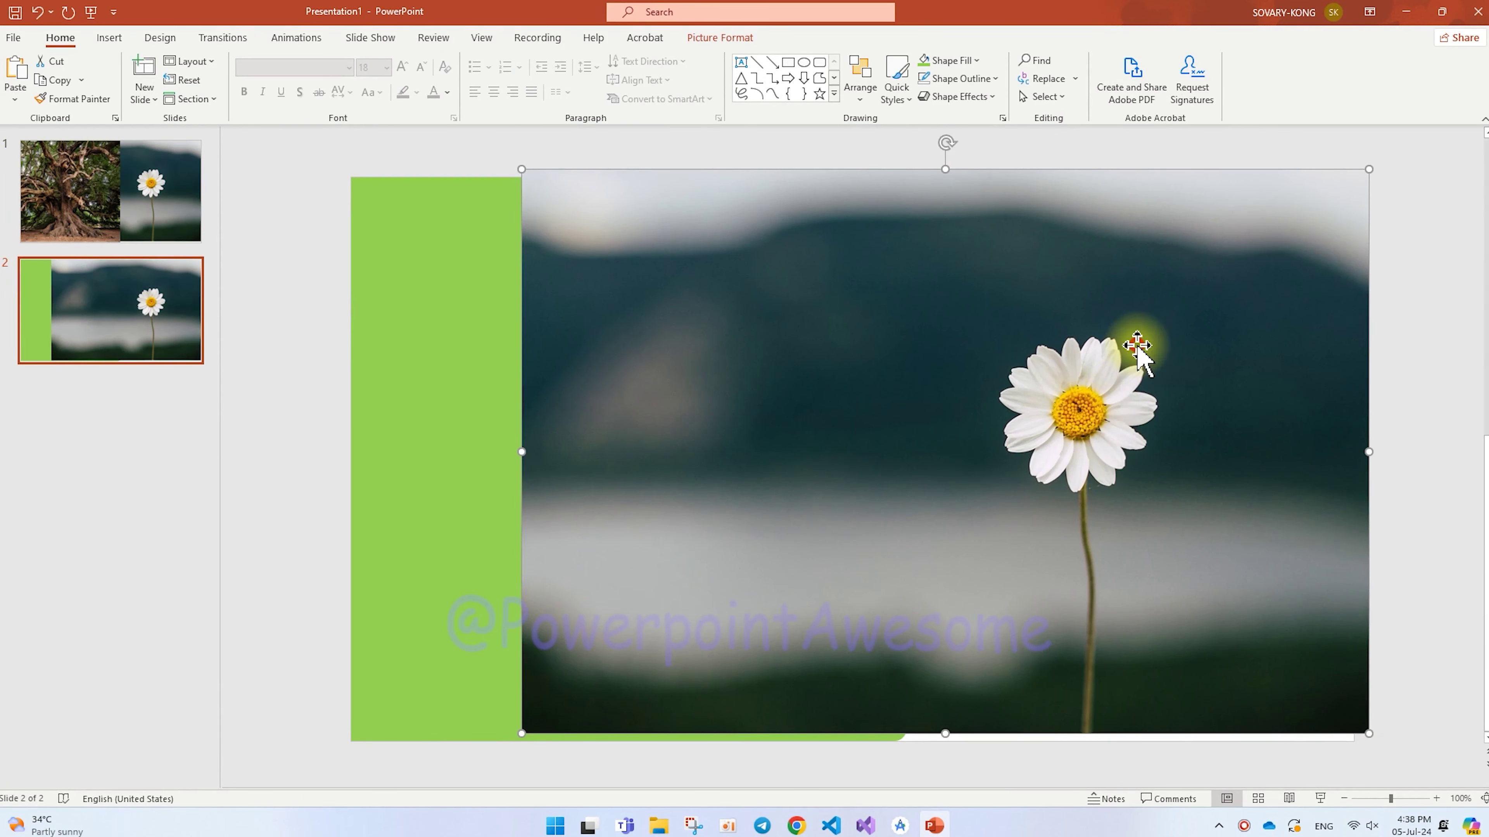
Step: Move the daisy photo and comb shape right, then widen the comb back to the slide's left edge
drag(1122, 441, 1135, 444)
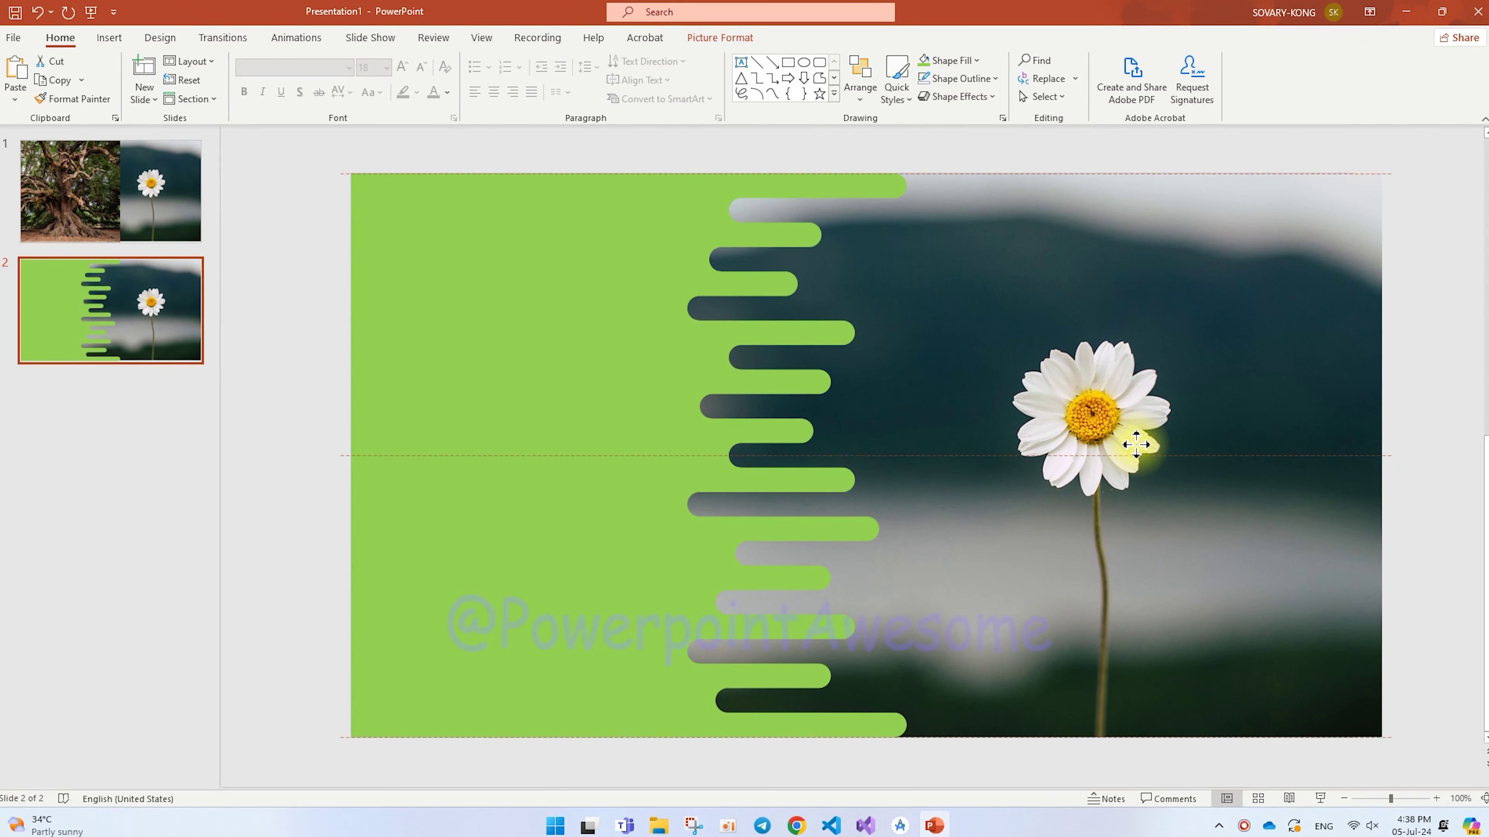
drag(1135, 445, 1194, 445)
click(498, 455)
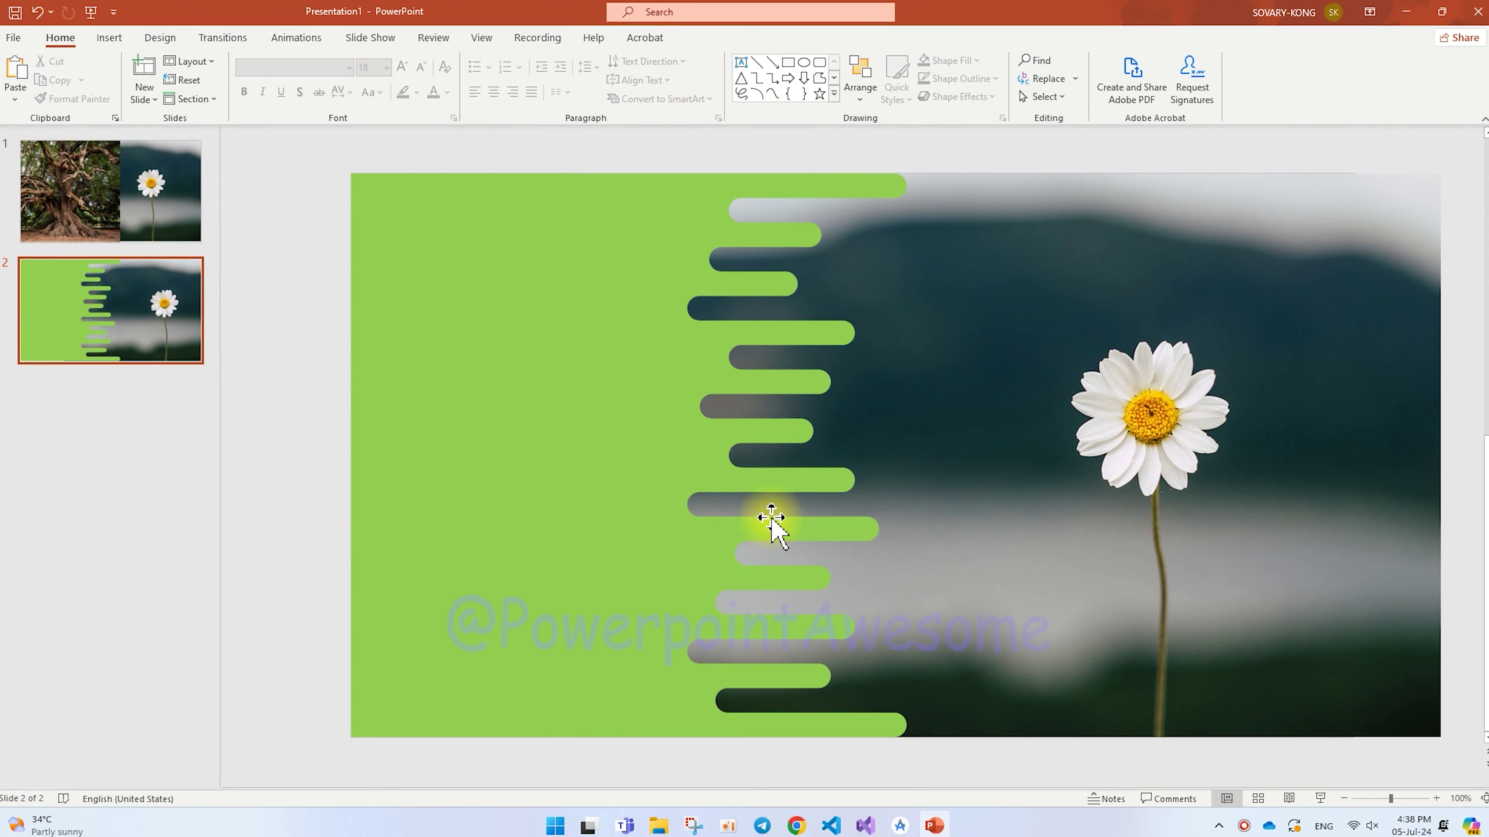
drag(771, 518, 819, 518)
mouse_move(399, 456)
mouse_down()
mouse_move(153, 447)
mouse_move(351, 488)
mouse_up()
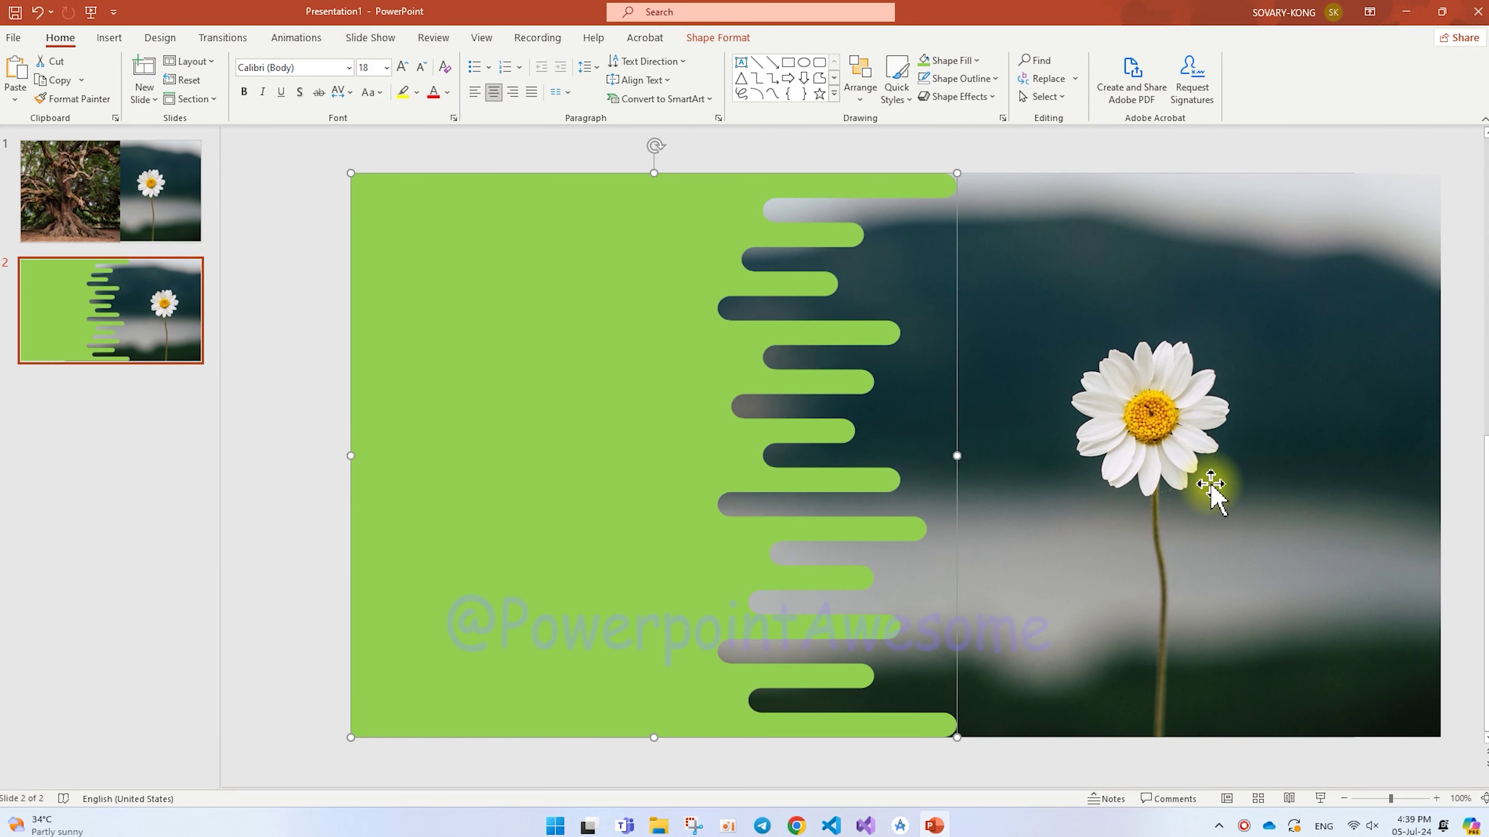
Step: Crop the daisy photo's right side so it is 10.1" wide
click(176, 560)
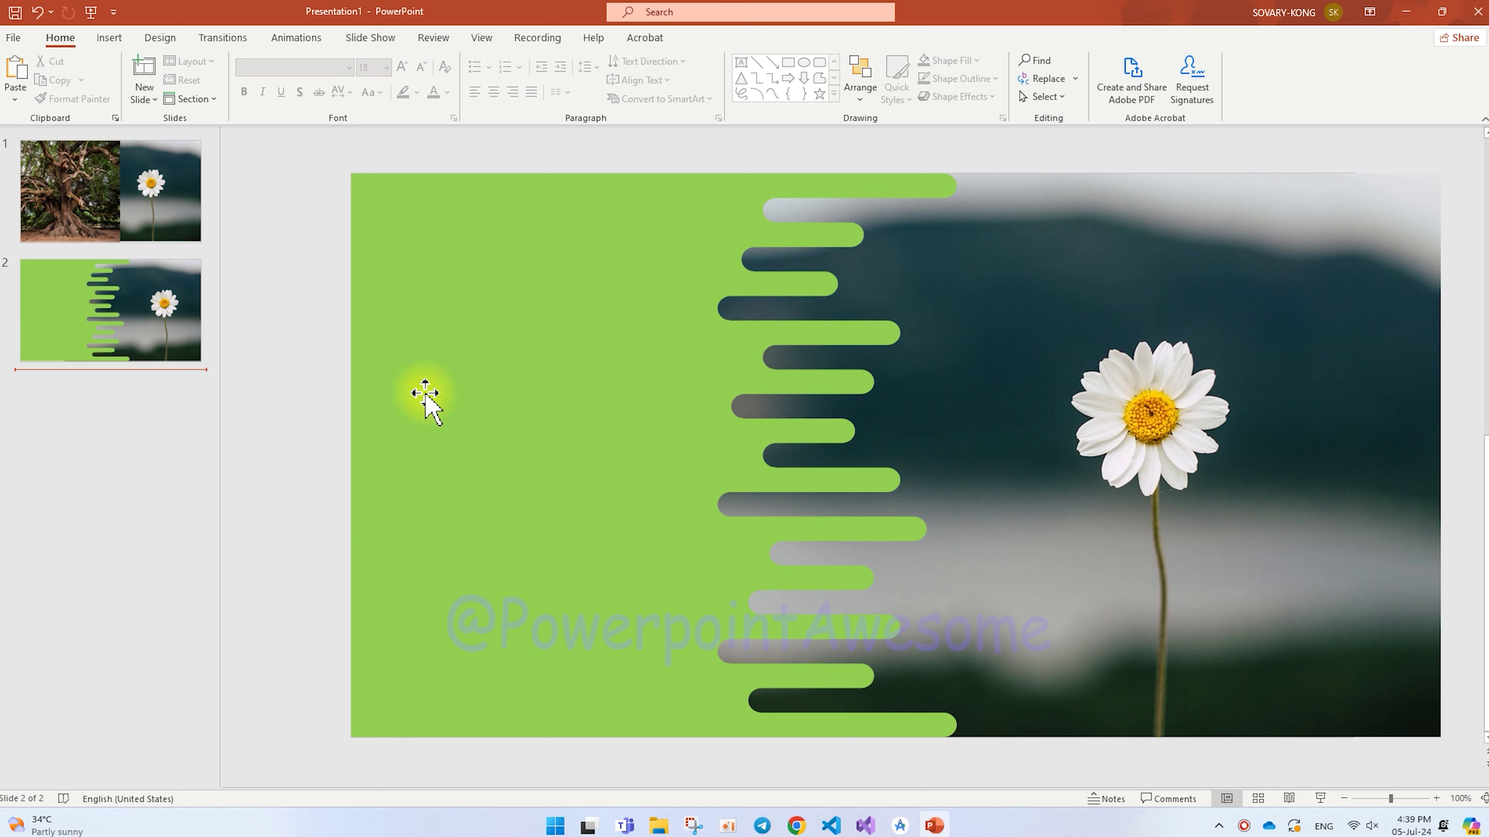
click(1269, 431)
click(742, 38)
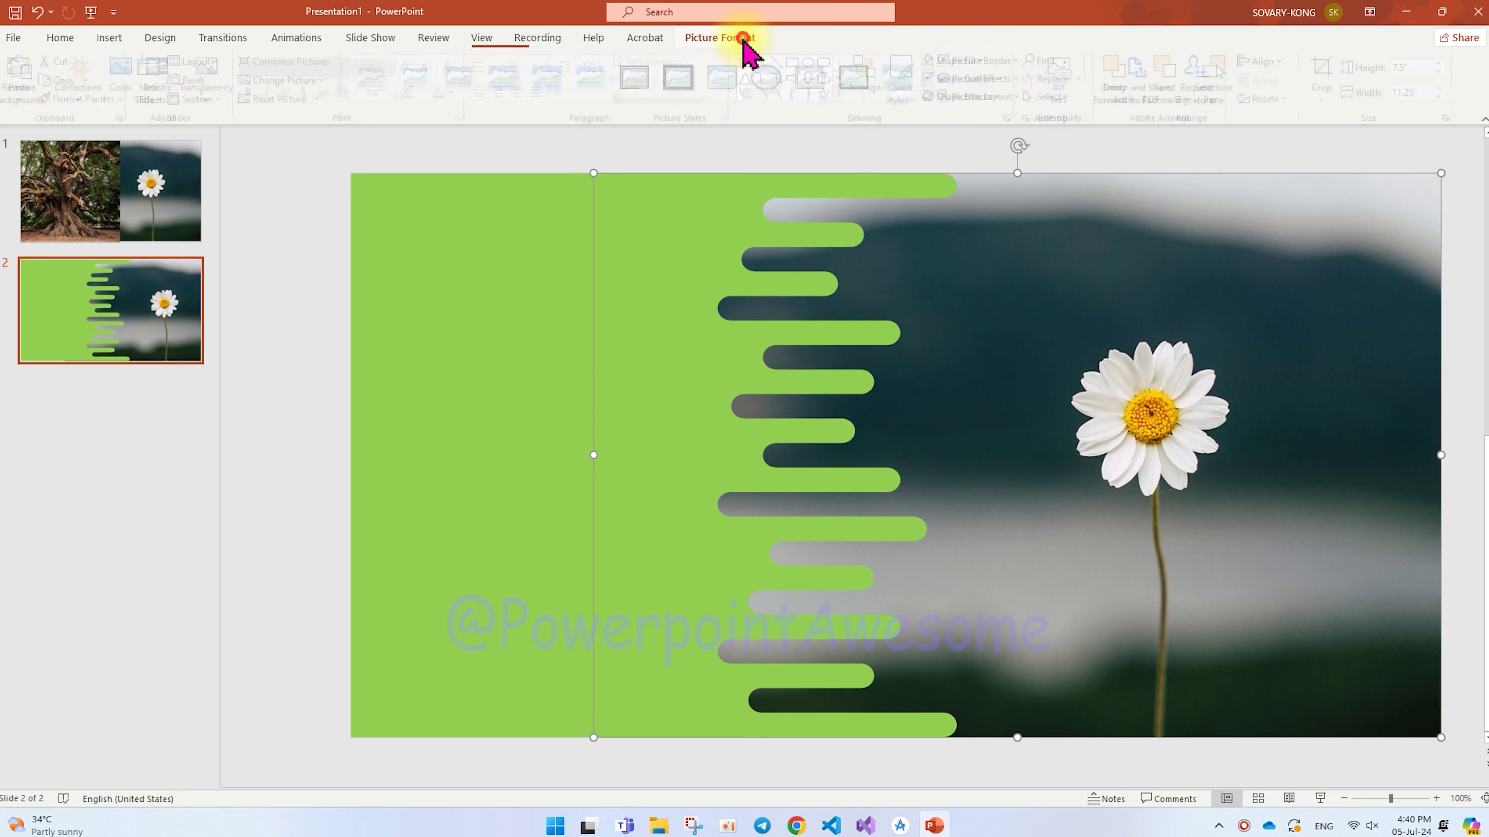
click(1329, 94)
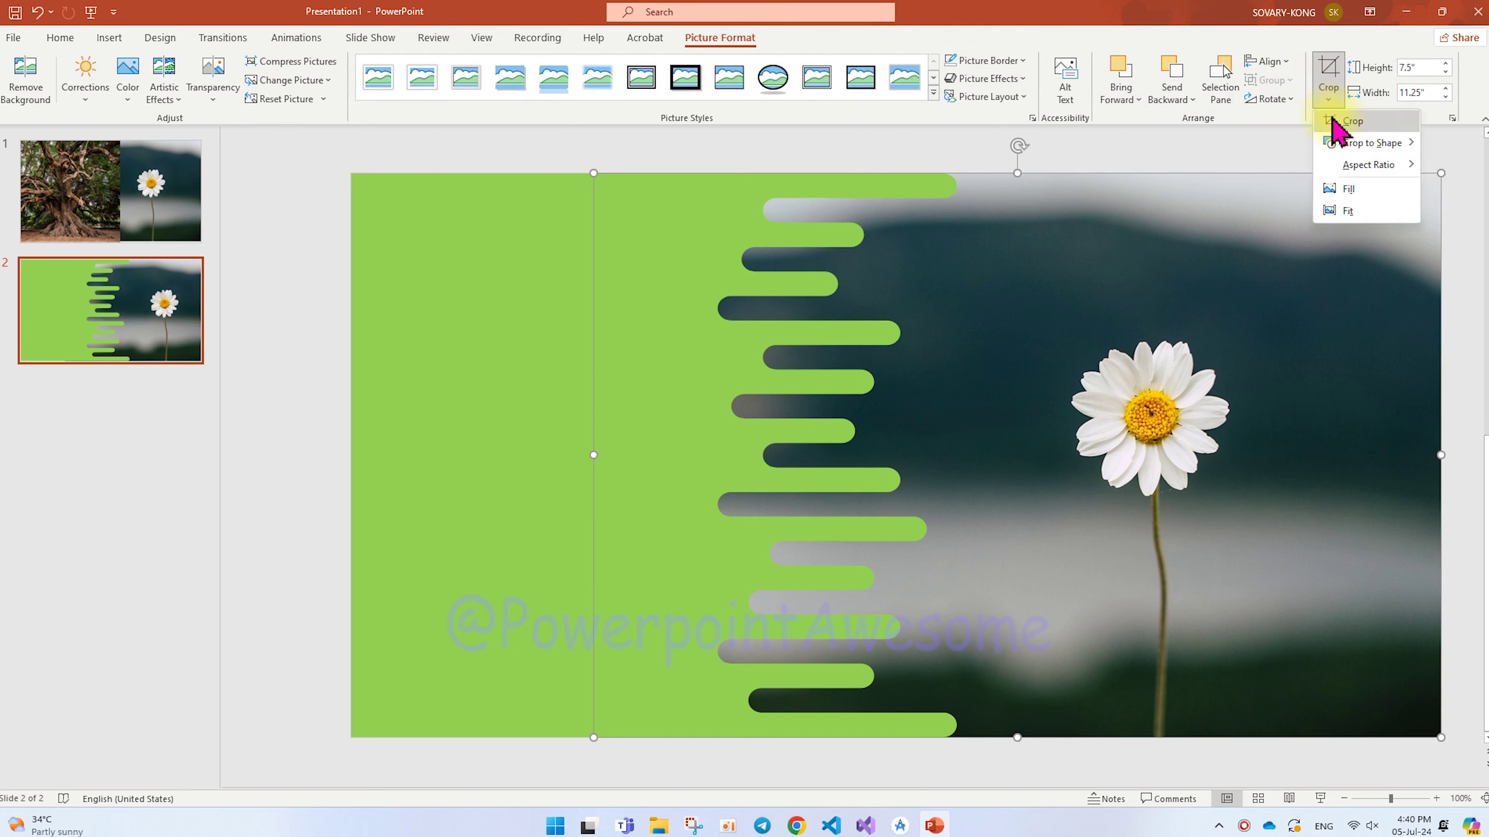
click(1348, 121)
drag(1442, 452, 1351, 454)
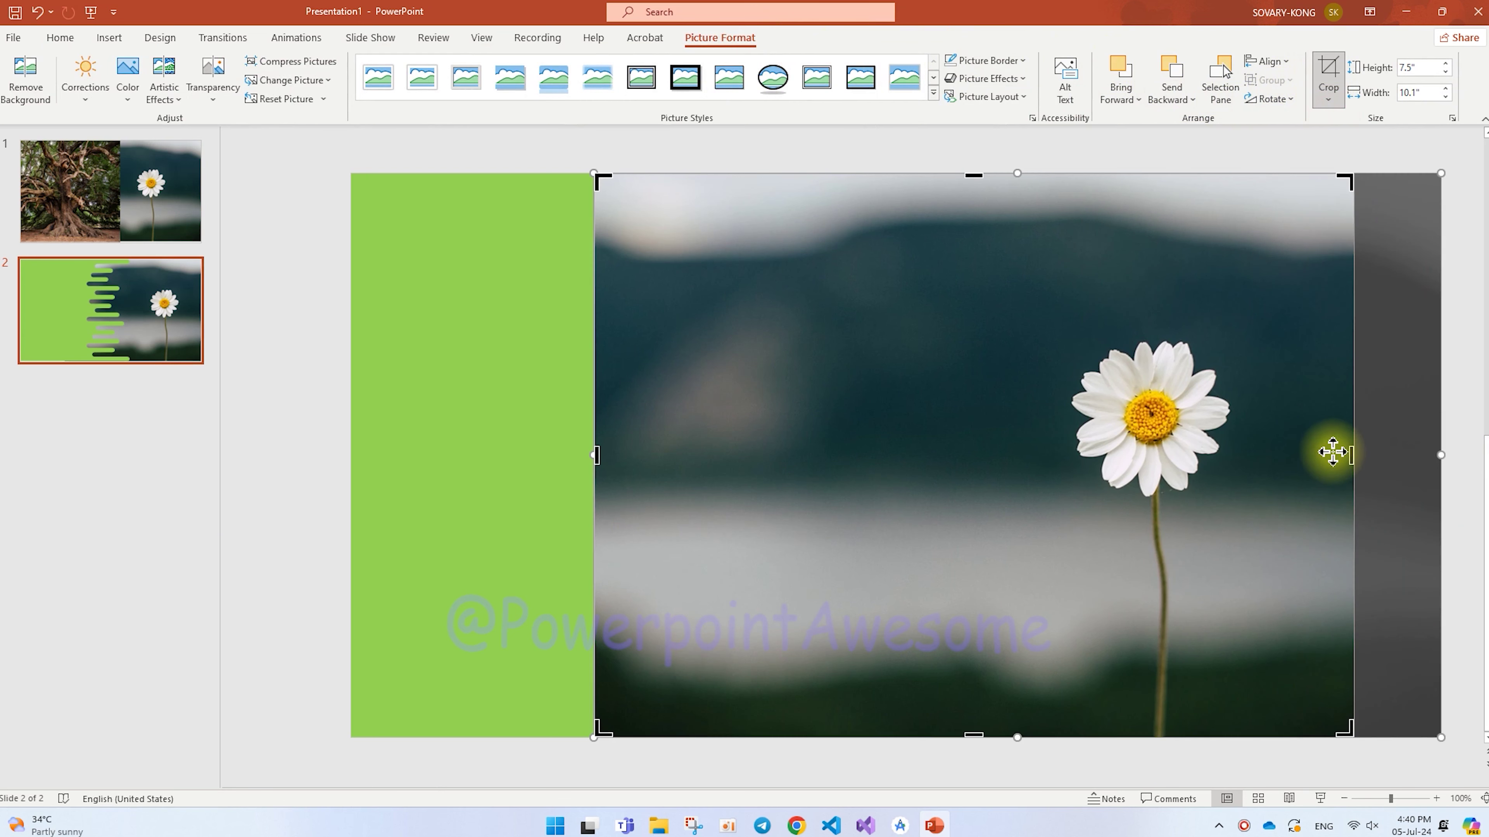
click(1326, 69)
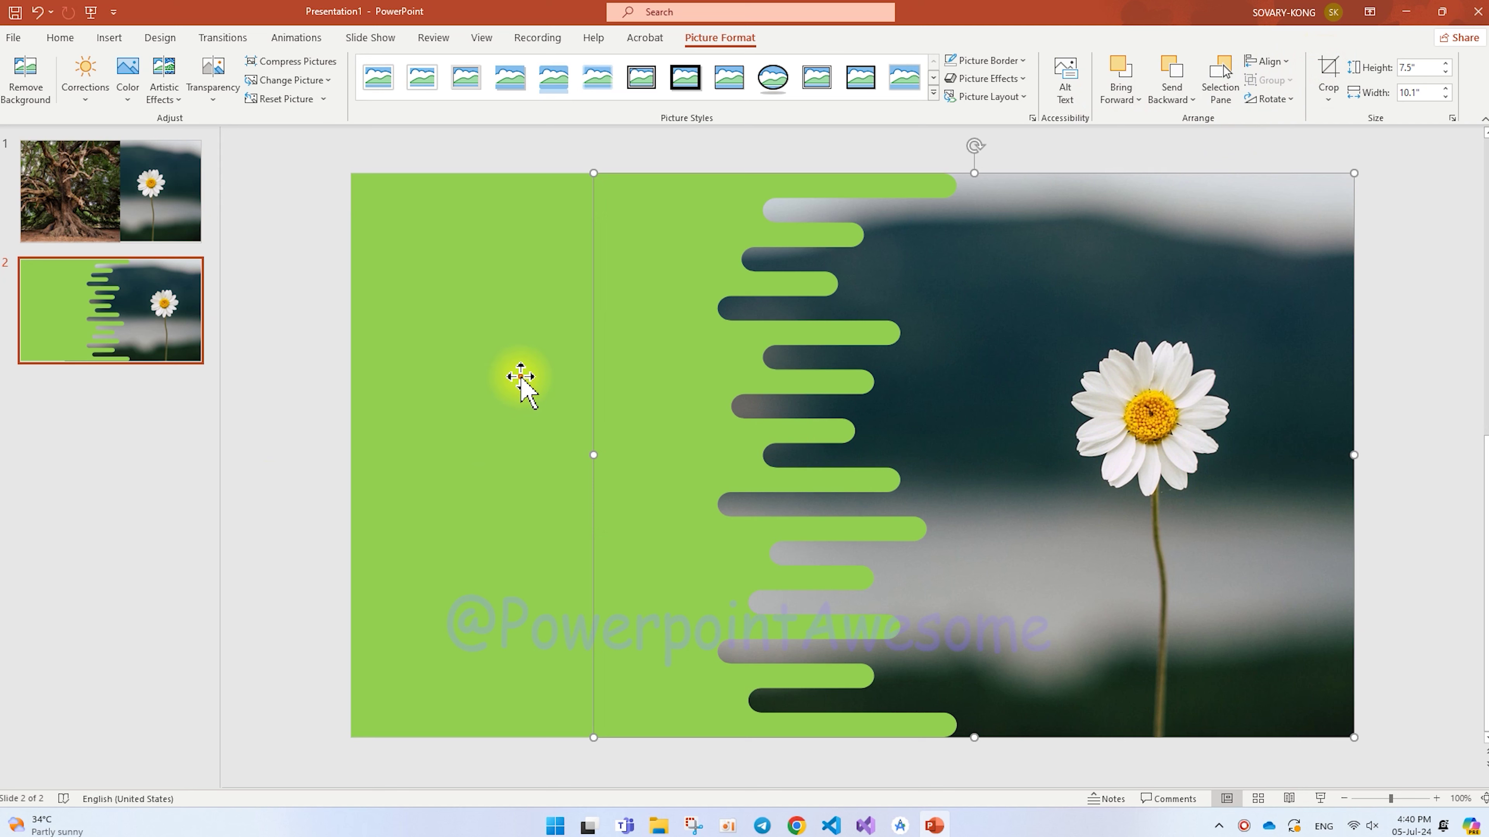
Step: Subtract the green comb shape from the daisy photo
shift+click(520, 376)
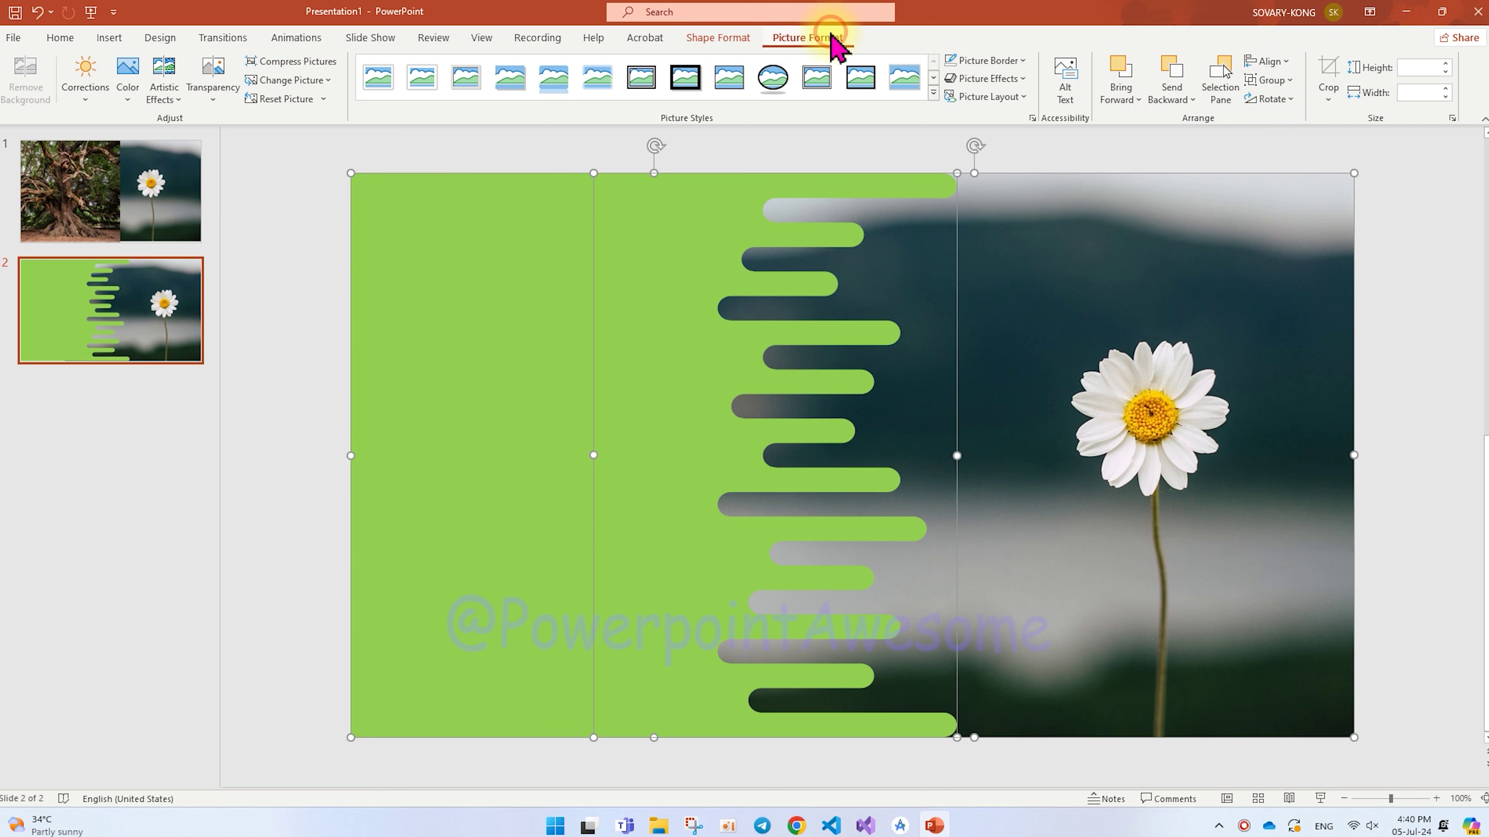
click(716, 38)
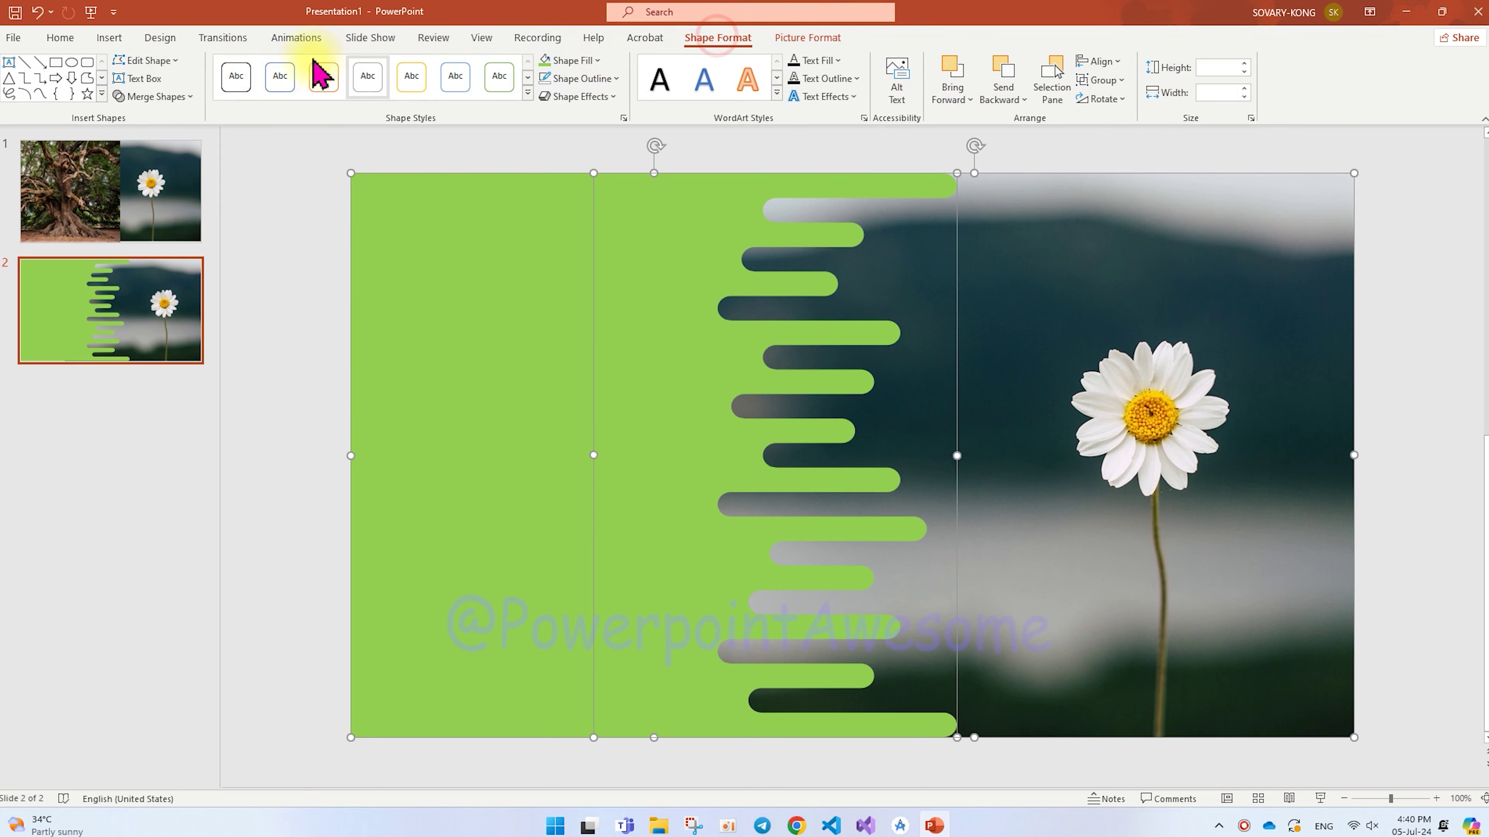
click(191, 97)
click(155, 205)
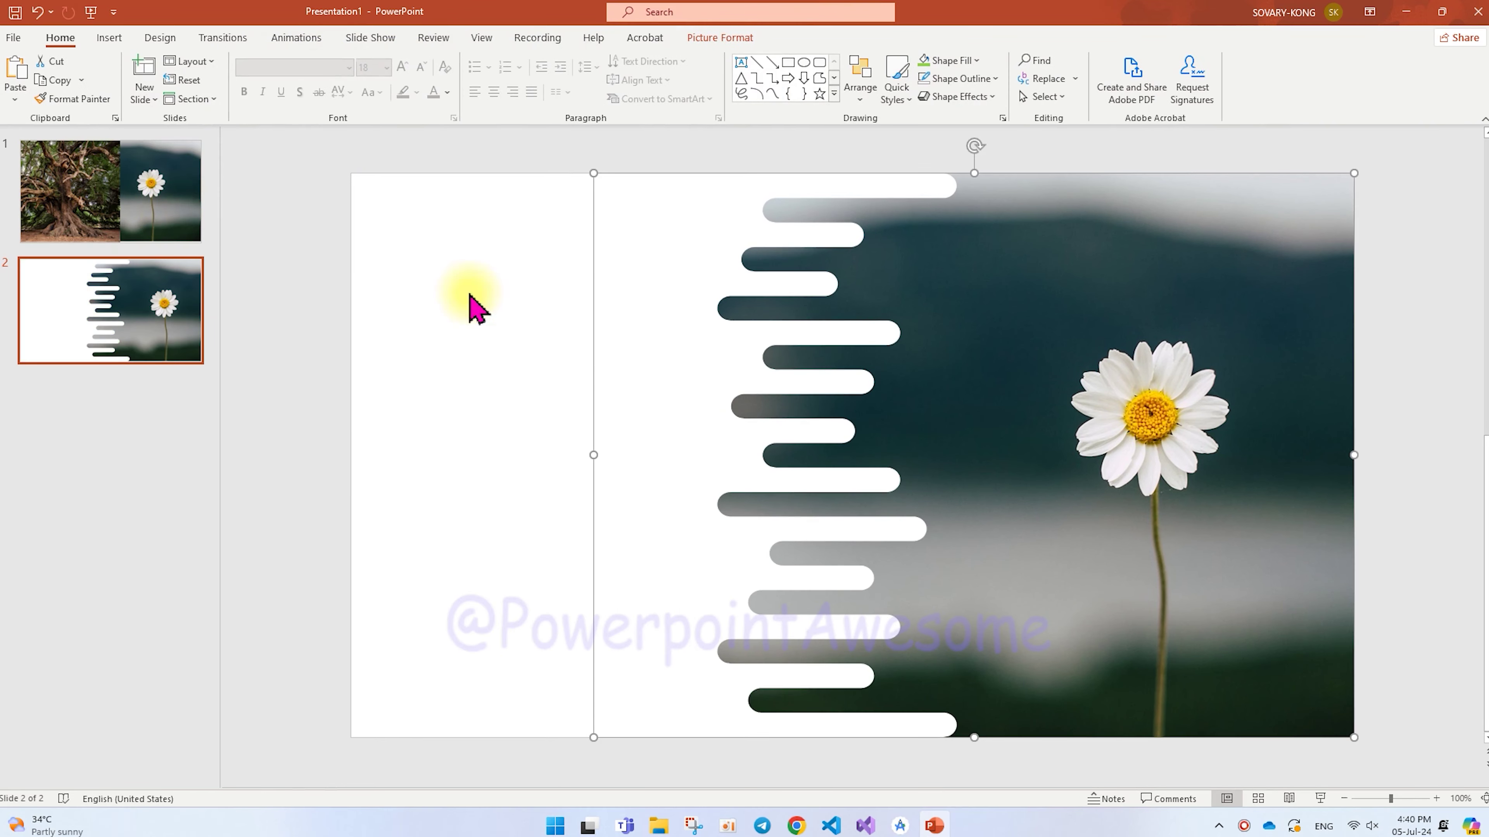
Step: Copy the tree photo from slide 1 onto slide 2, send it to back, and align it under the comb edge
click(176, 235)
click(503, 399)
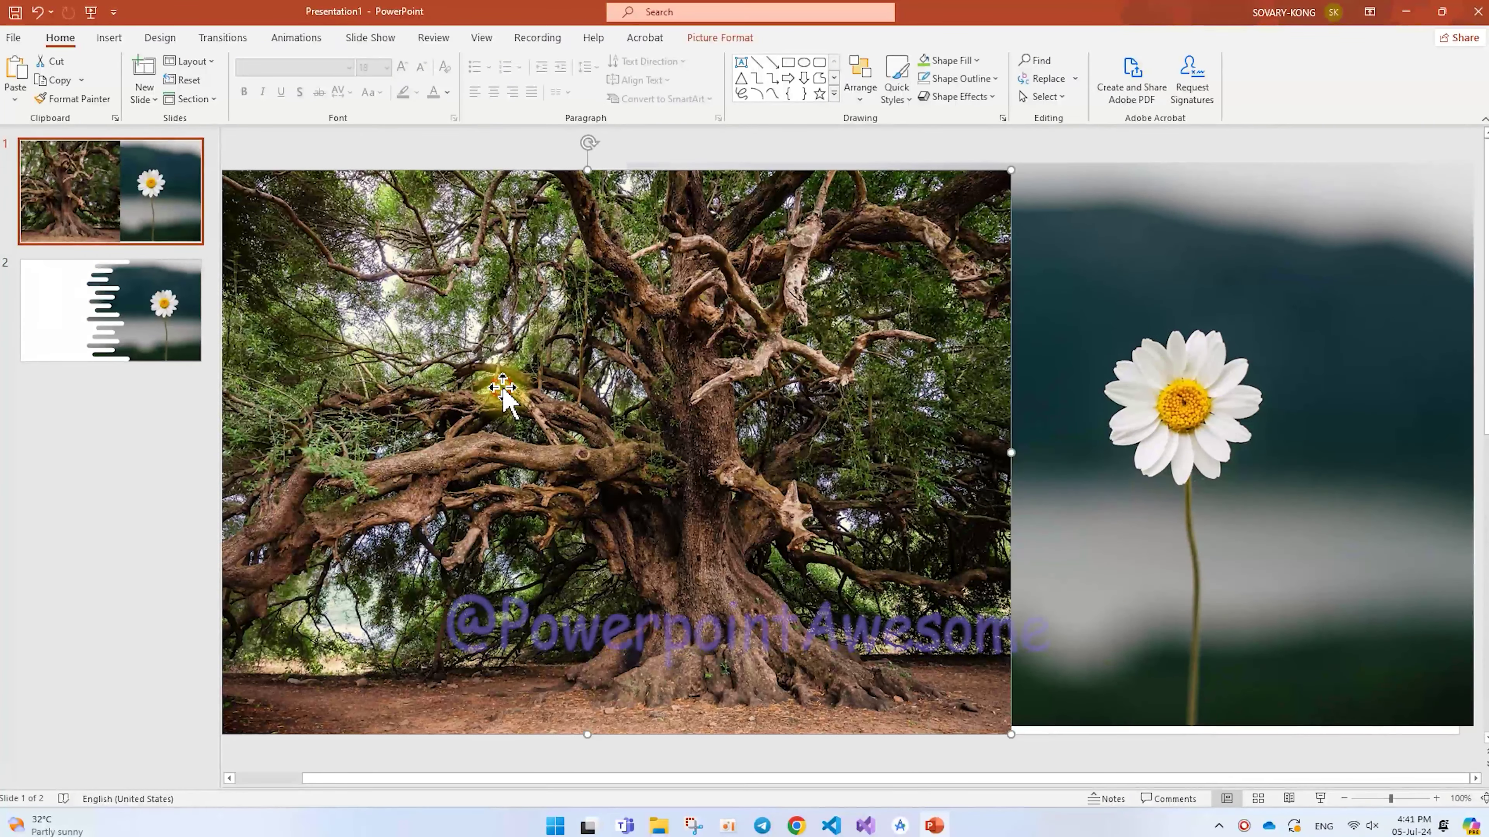
right_click(503, 390)
click(551, 422)
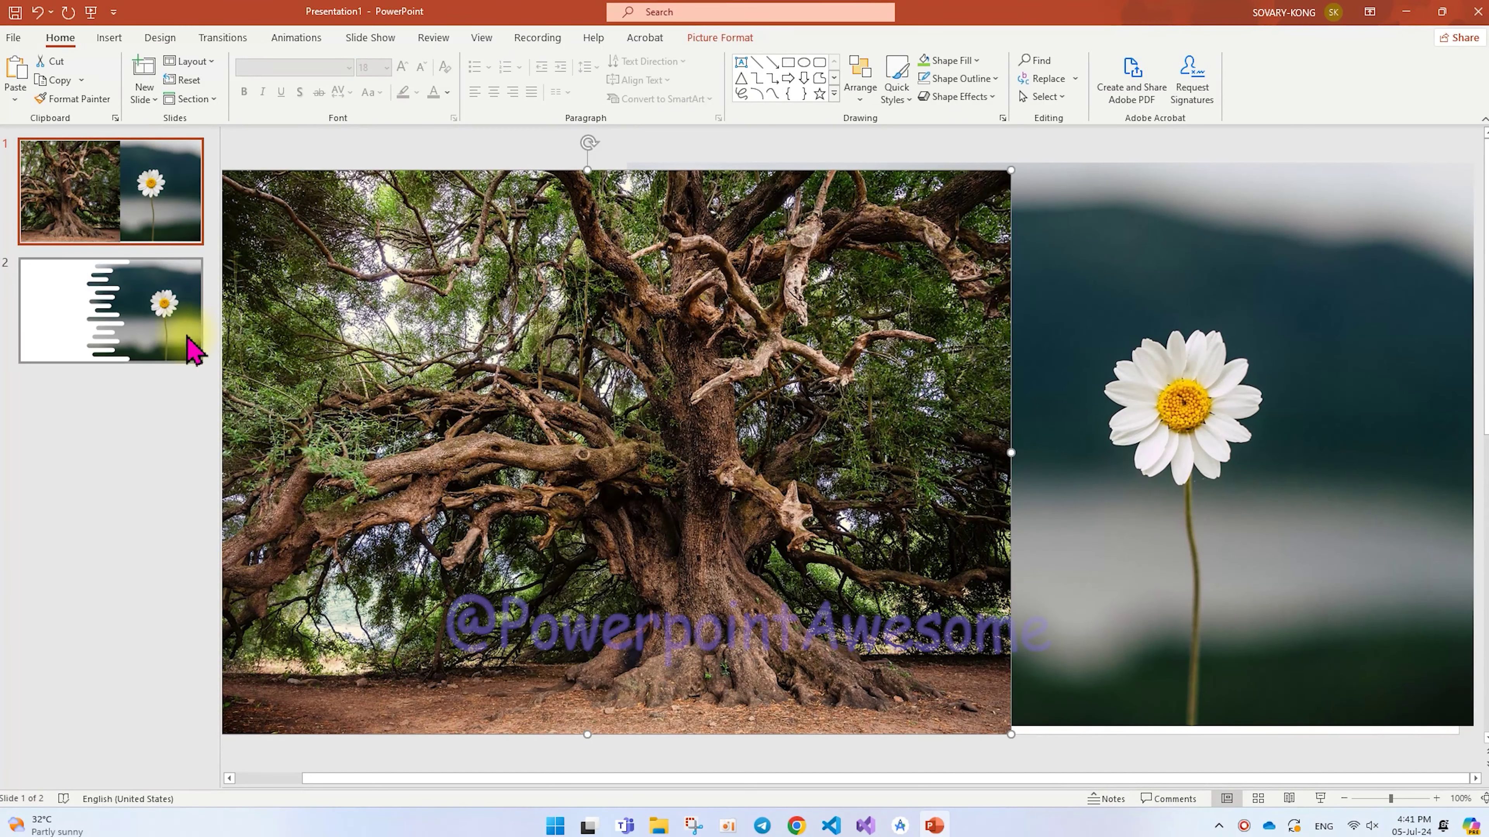
click(188, 346)
key(ctrl+v)
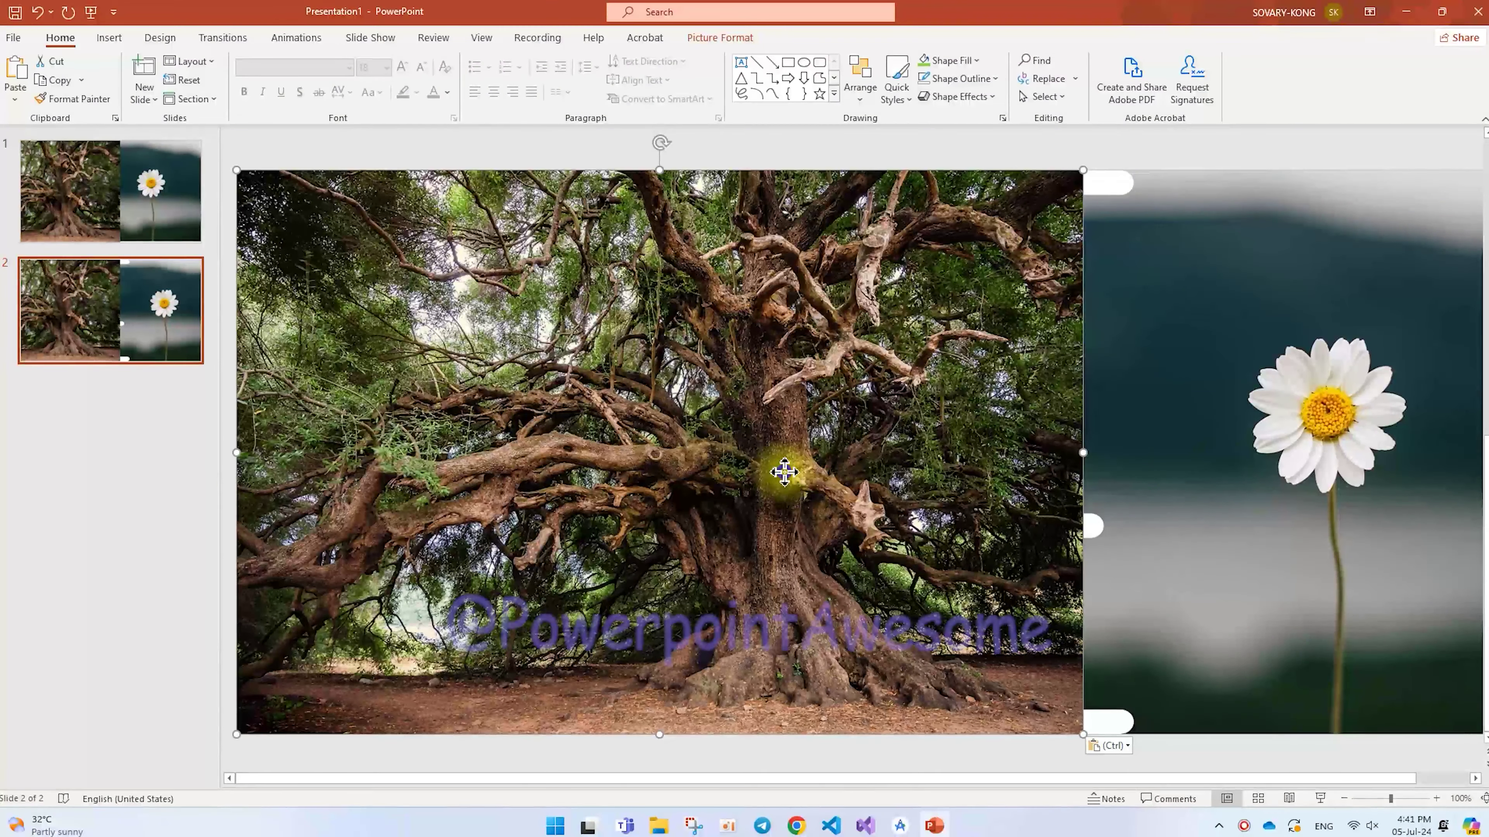
right_click(785, 472)
click(857, 651)
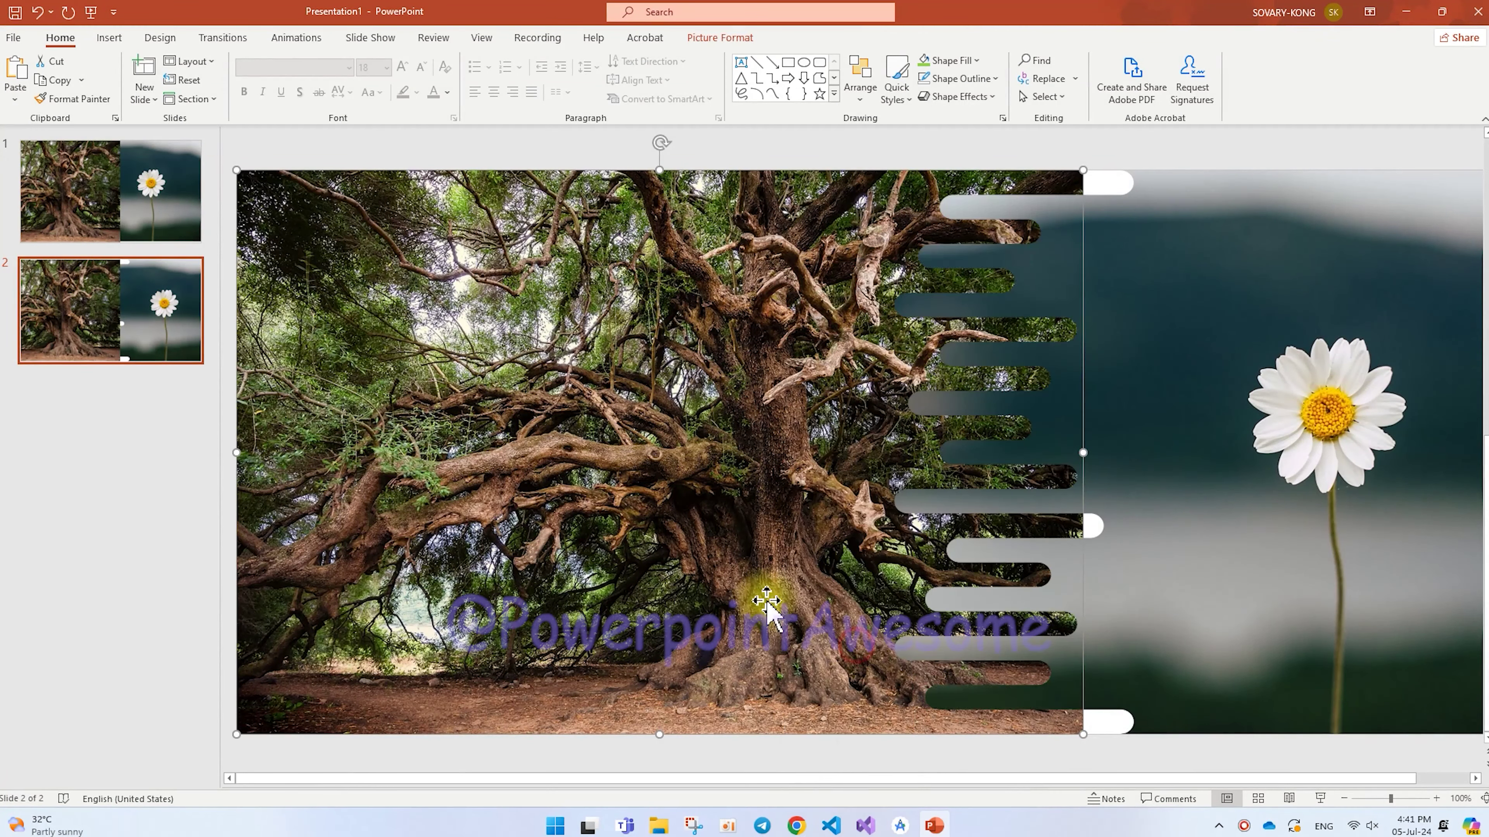
mouse_move(555, 492)
mouse_down()
mouse_move(647, 487)
mouse_move(579, 490)
mouse_up()
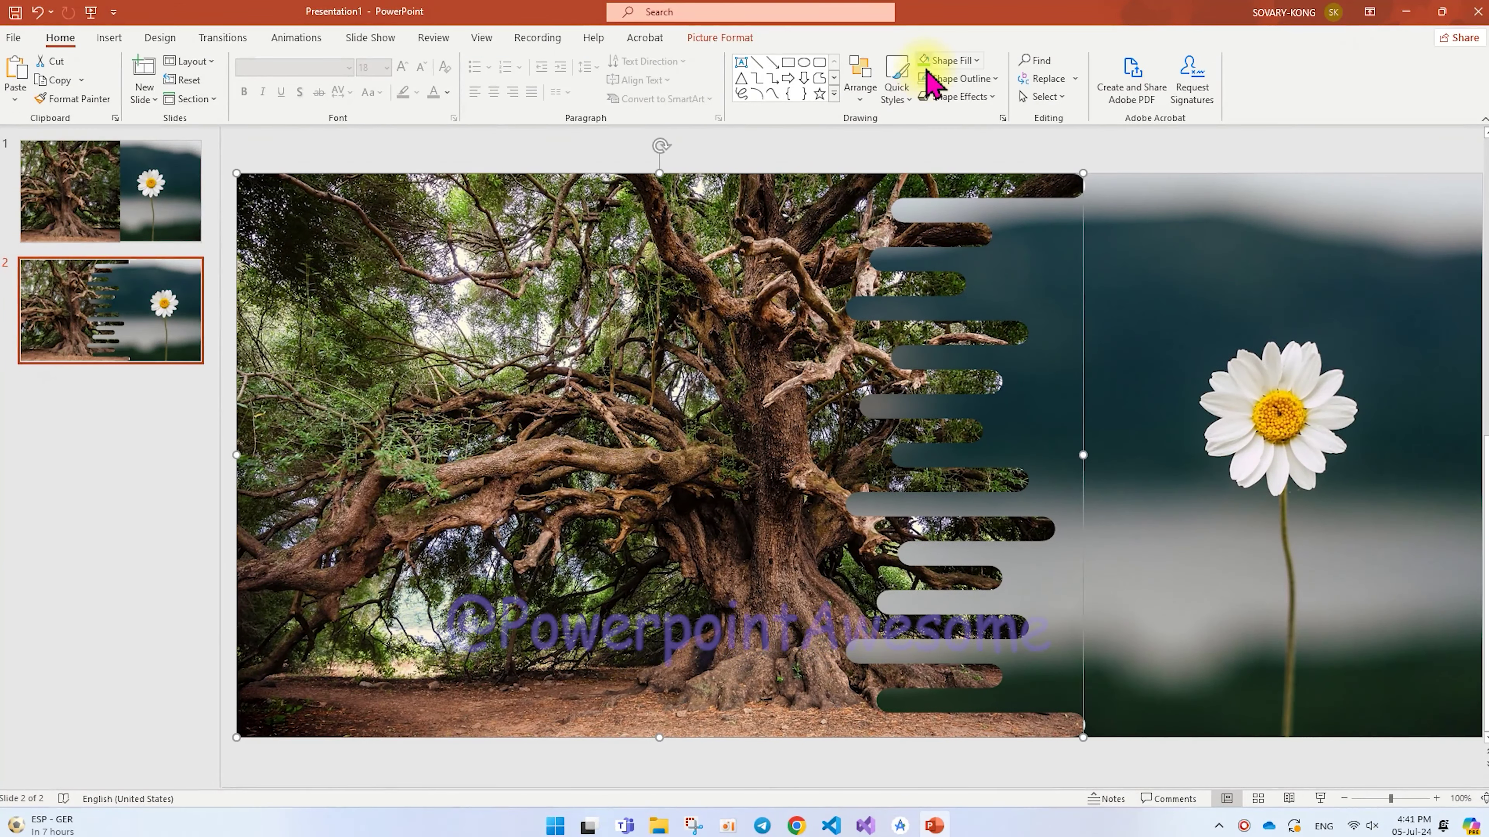
Step: Crop the tree photo's left side to 8.02" wide, then reselect the daisy photo
click(742, 38)
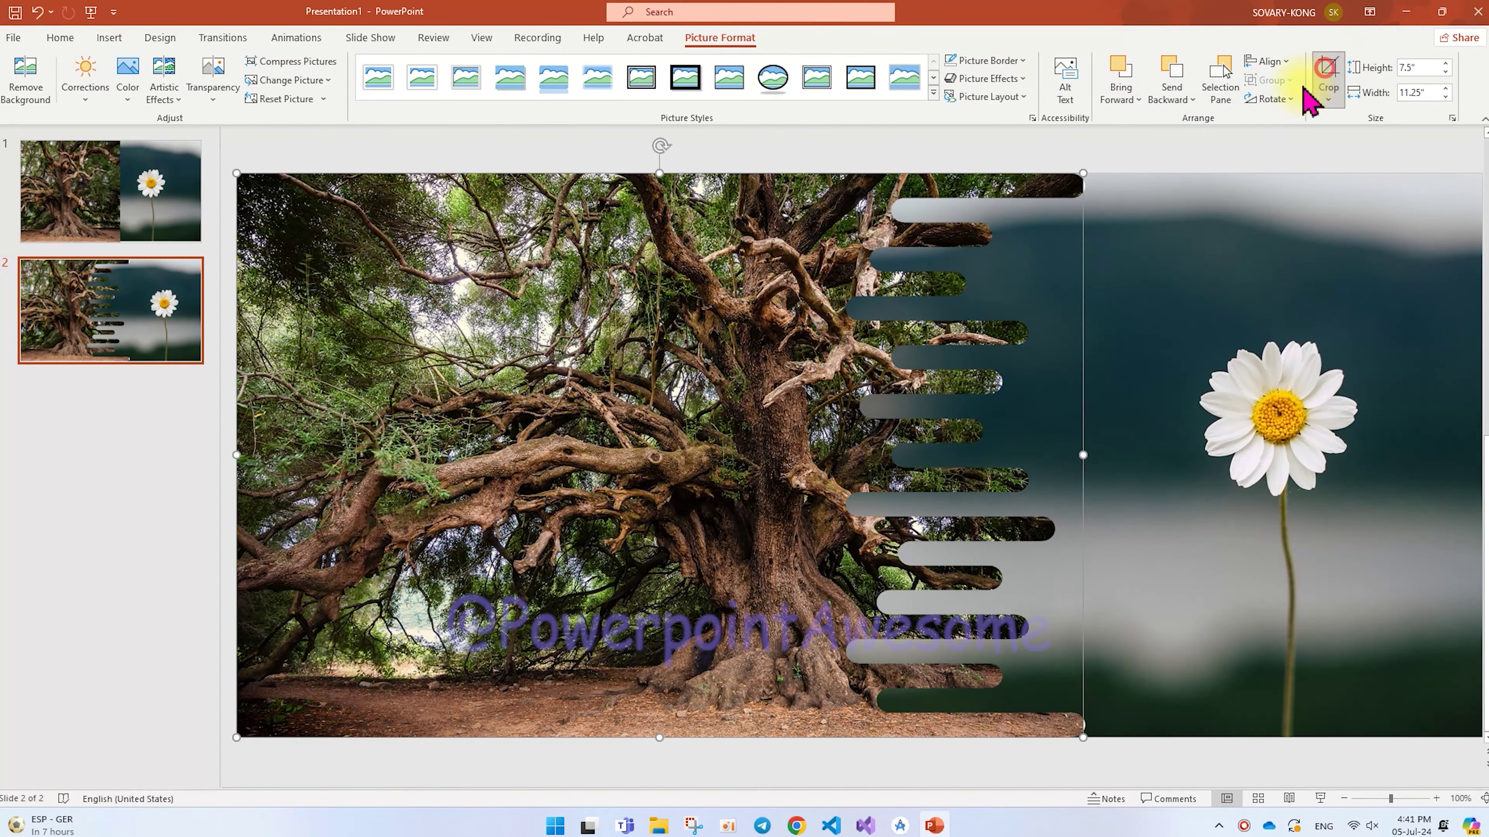
drag(236, 453, 479, 471)
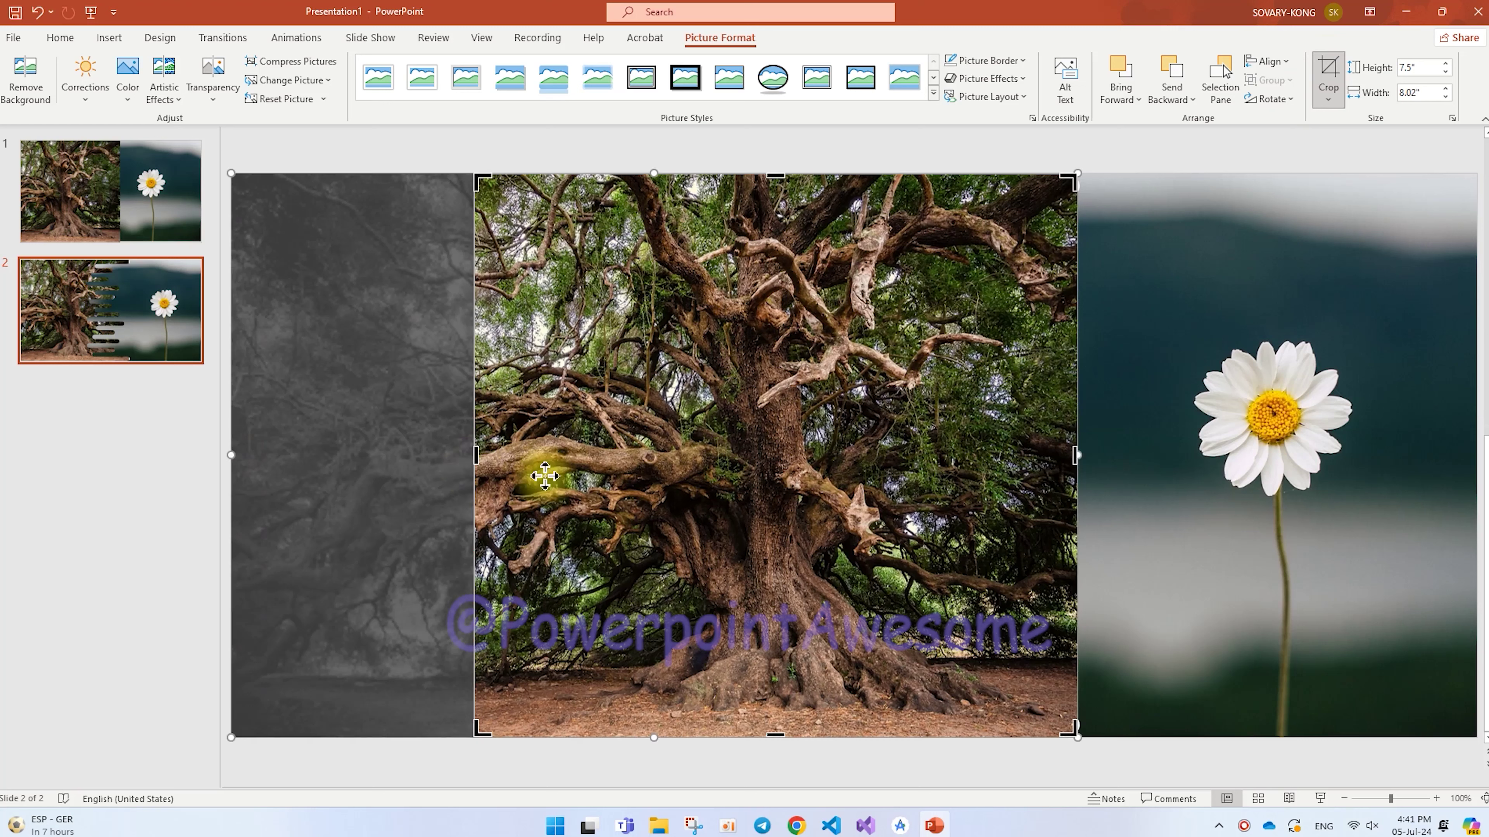
click(1327, 76)
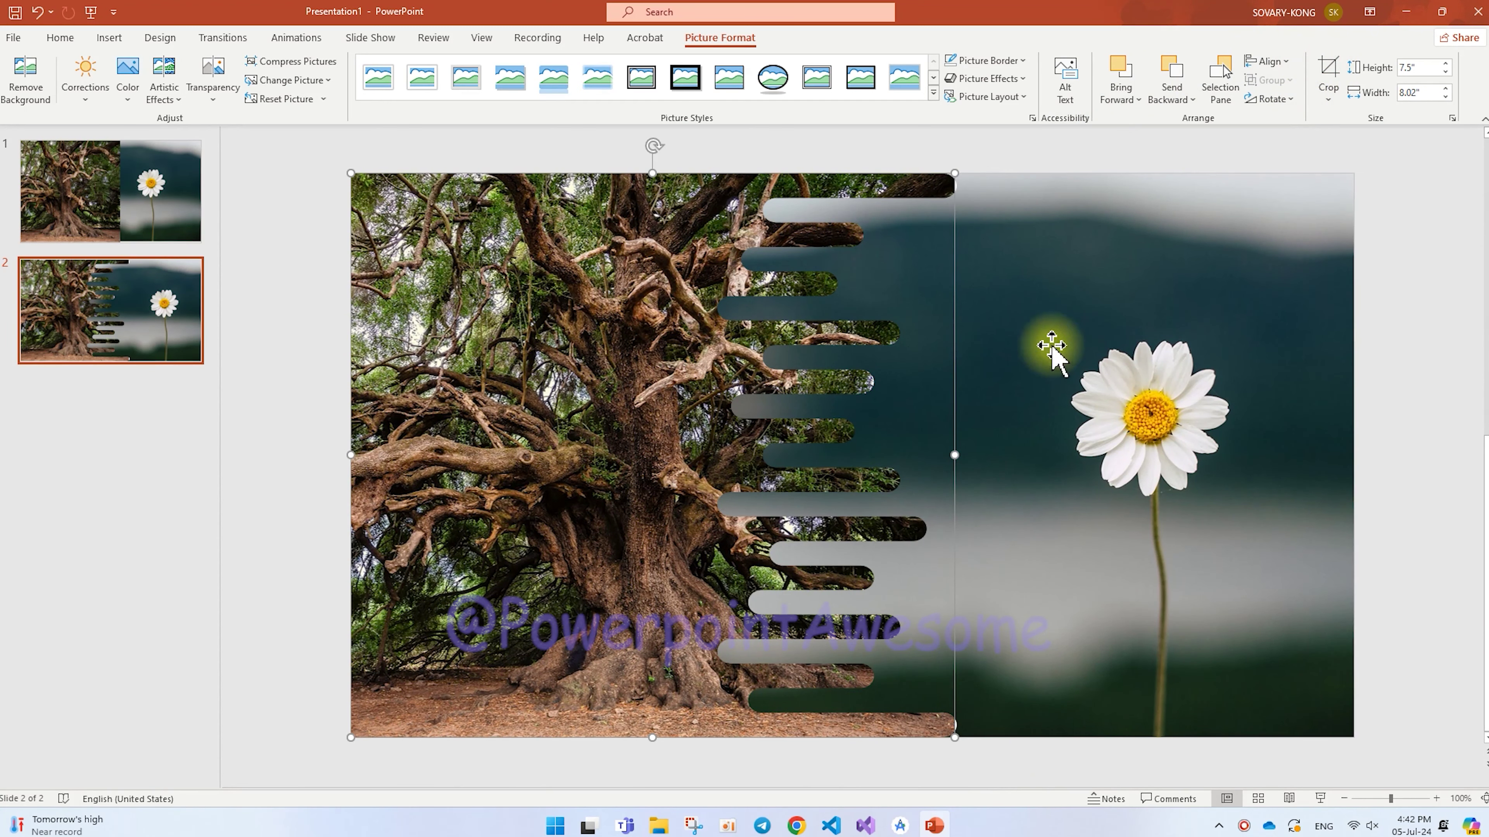
click(1093, 308)
right_click(1093, 308)
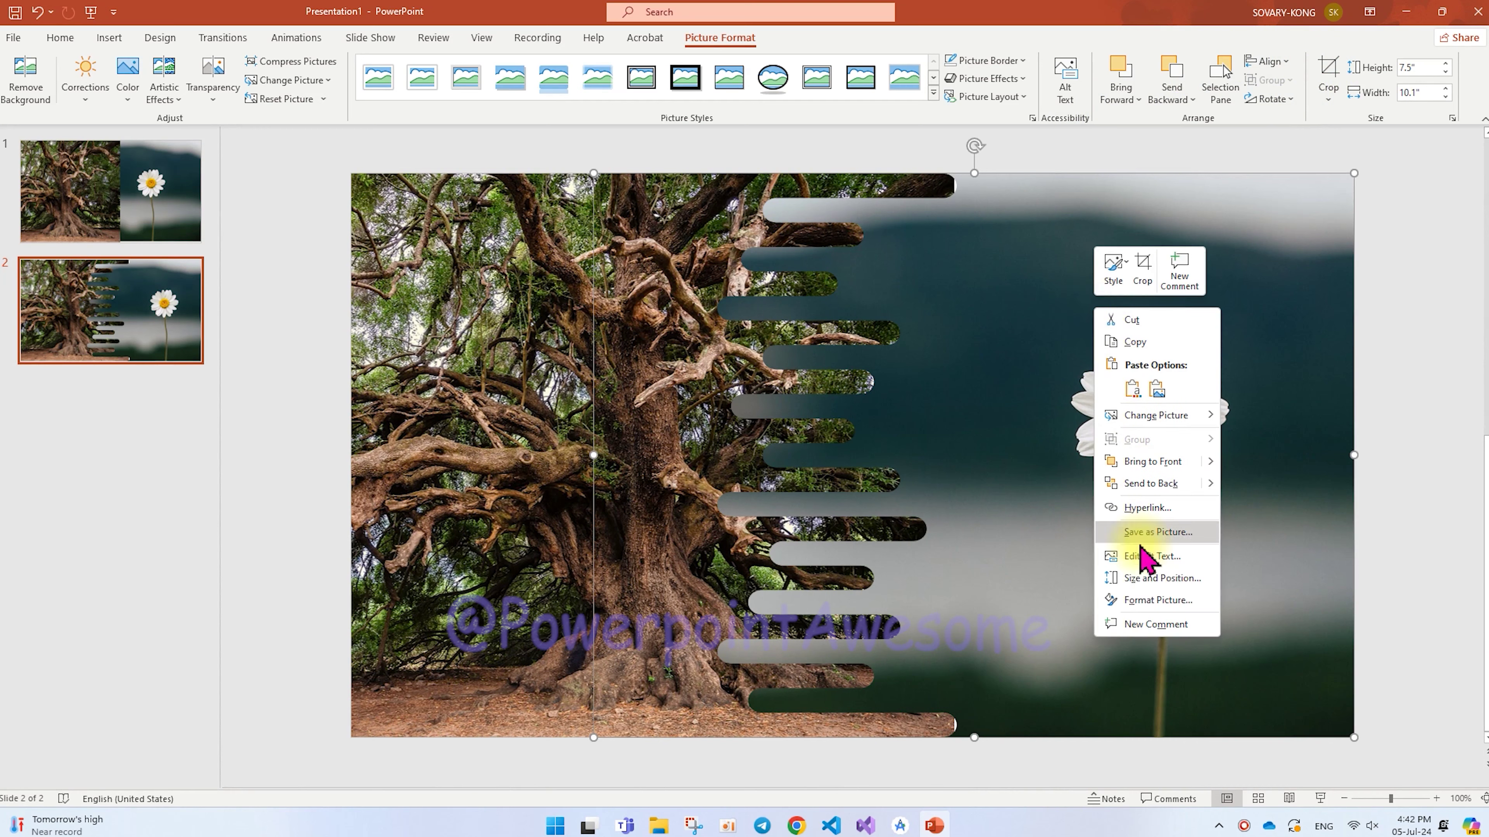
Step: Give the daisy photo an inner shadow, after briefly trying an outer centred shadow
click(1140, 610)
click(1316, 208)
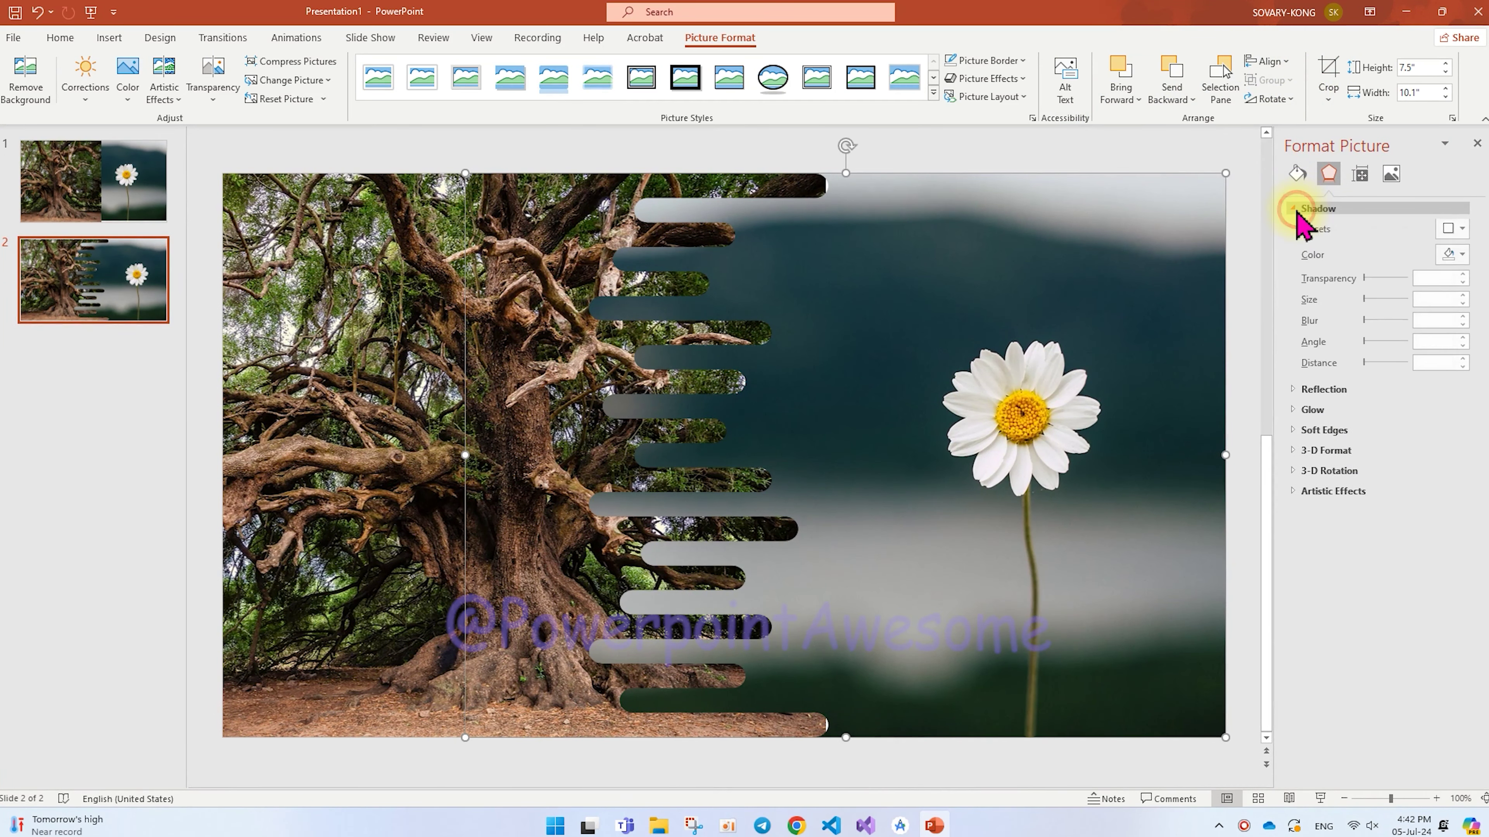
click(1453, 229)
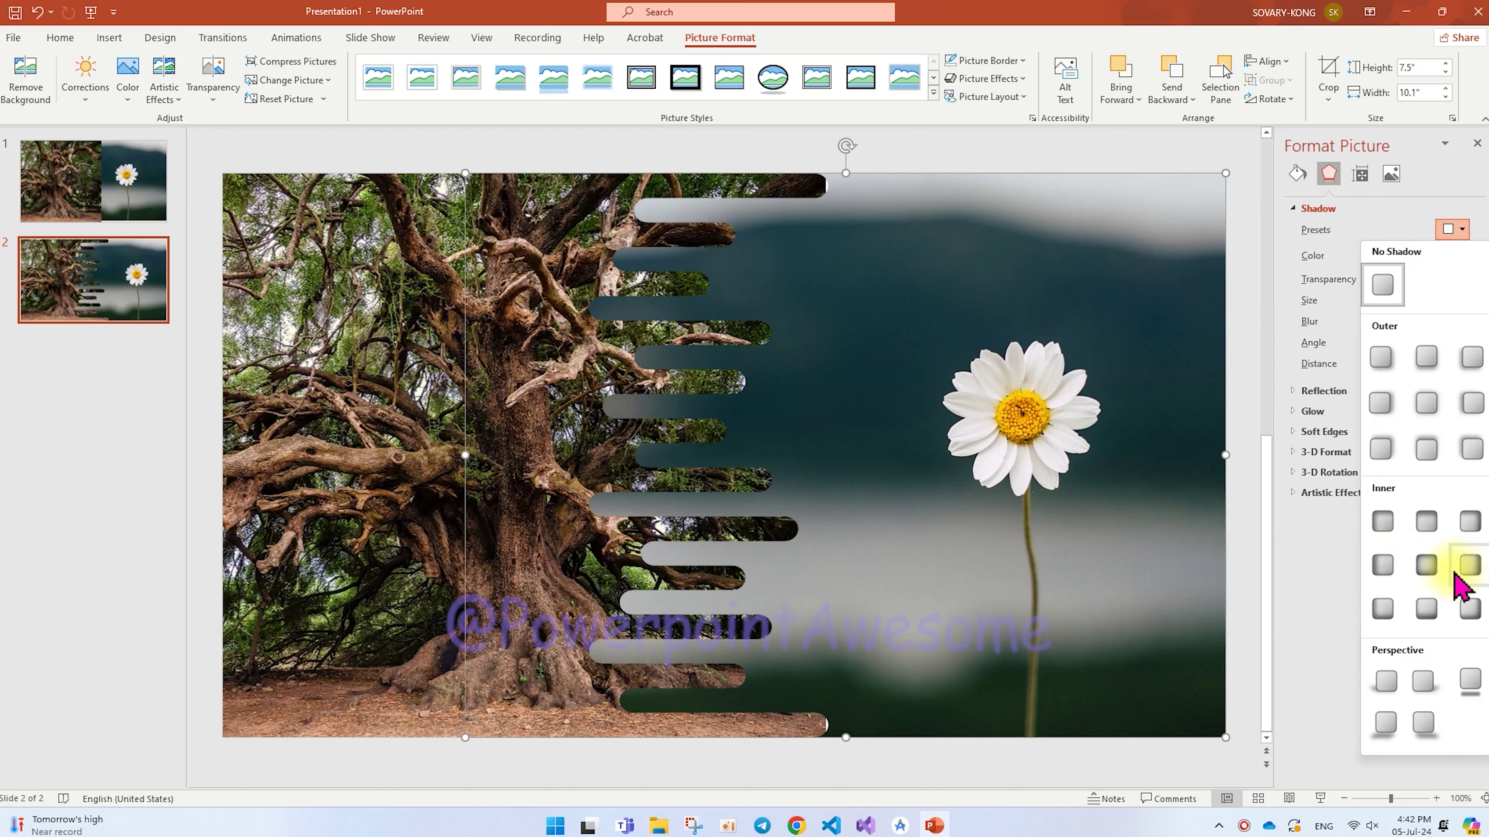
click(1428, 566)
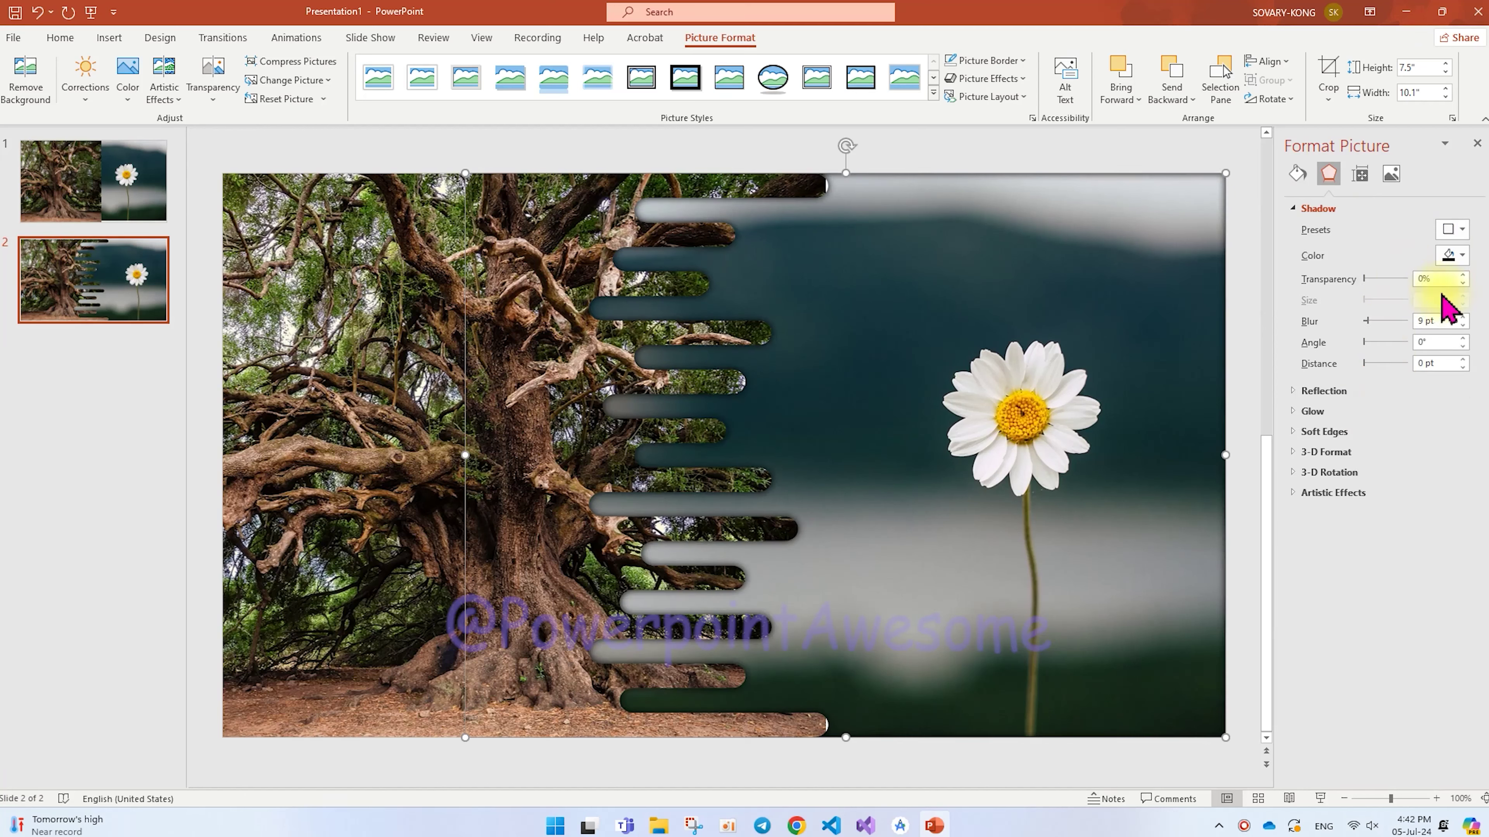
click(1454, 255)
click(1364, 296)
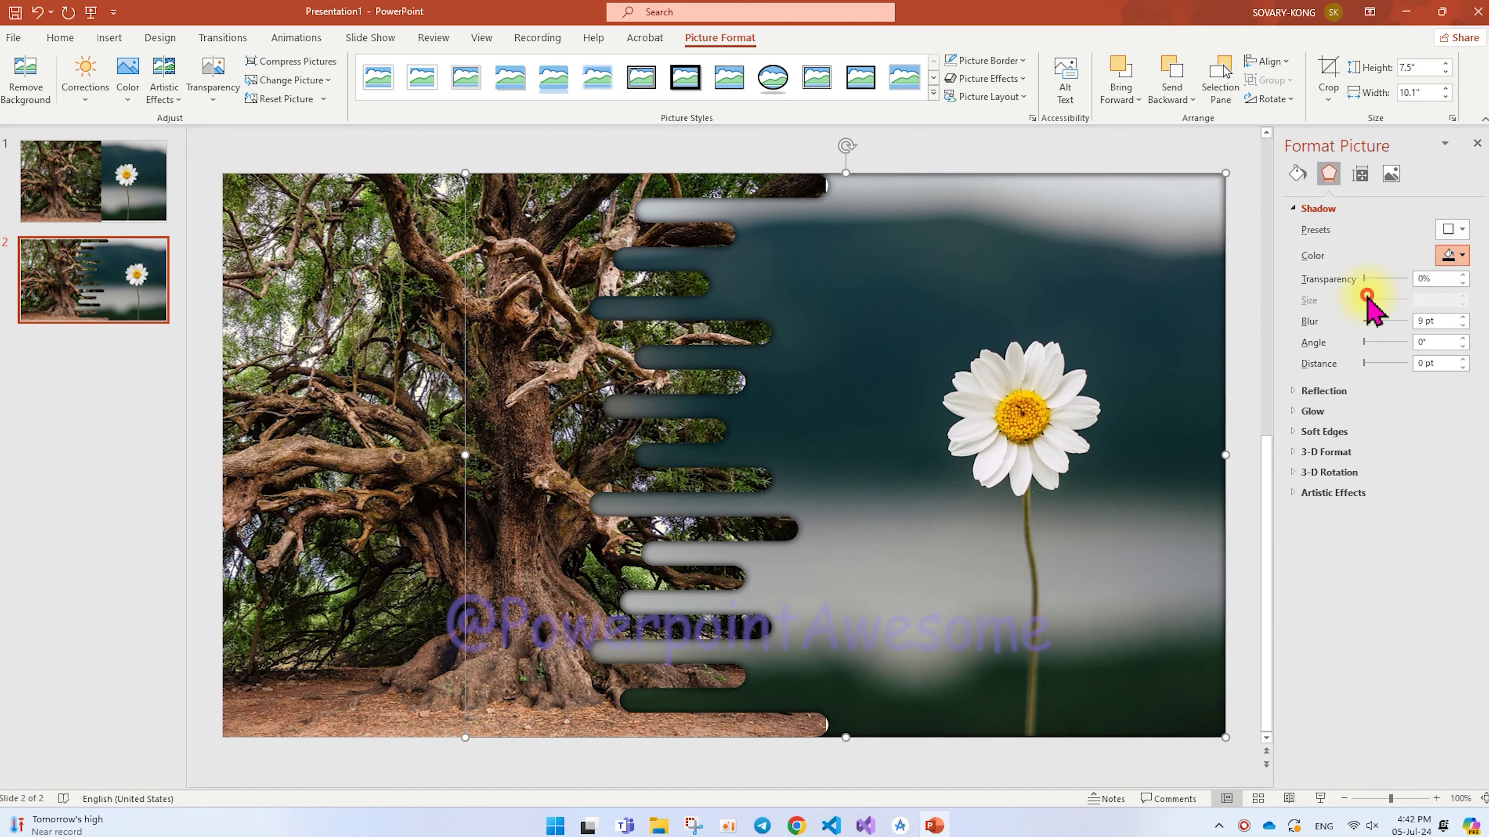
click(1454, 229)
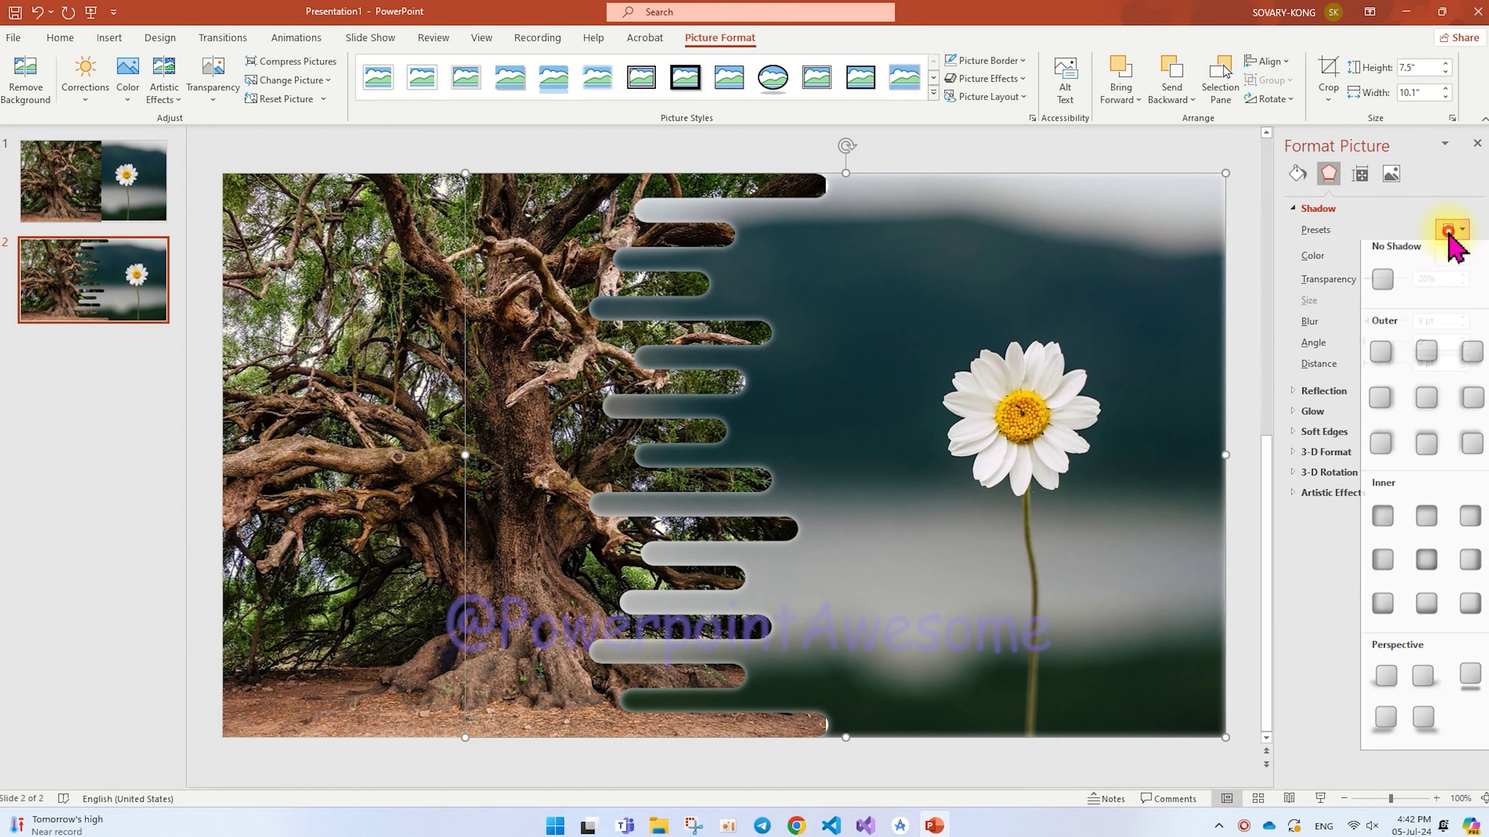
click(1439, 408)
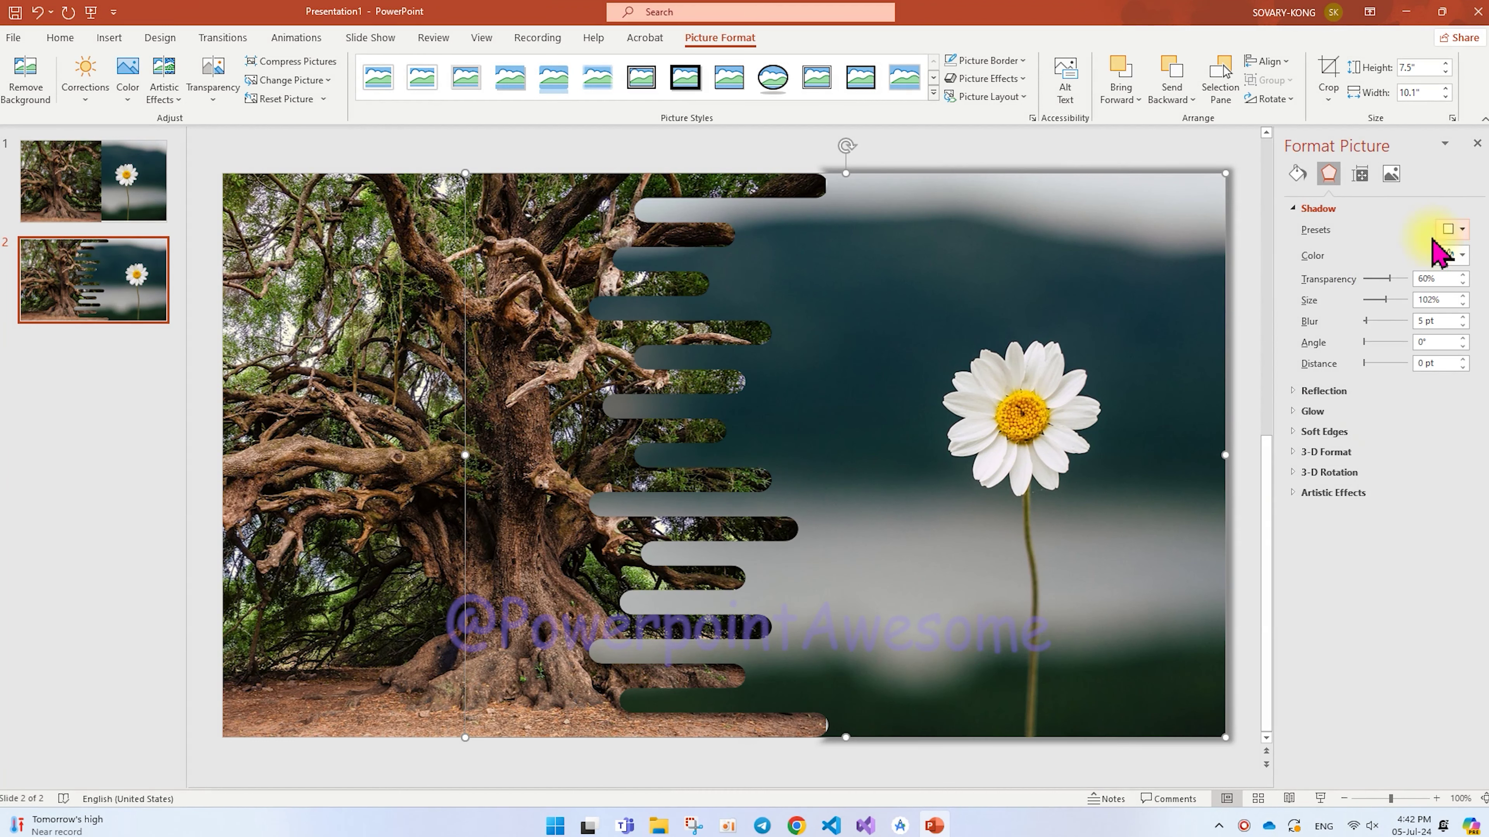
click(1455, 229)
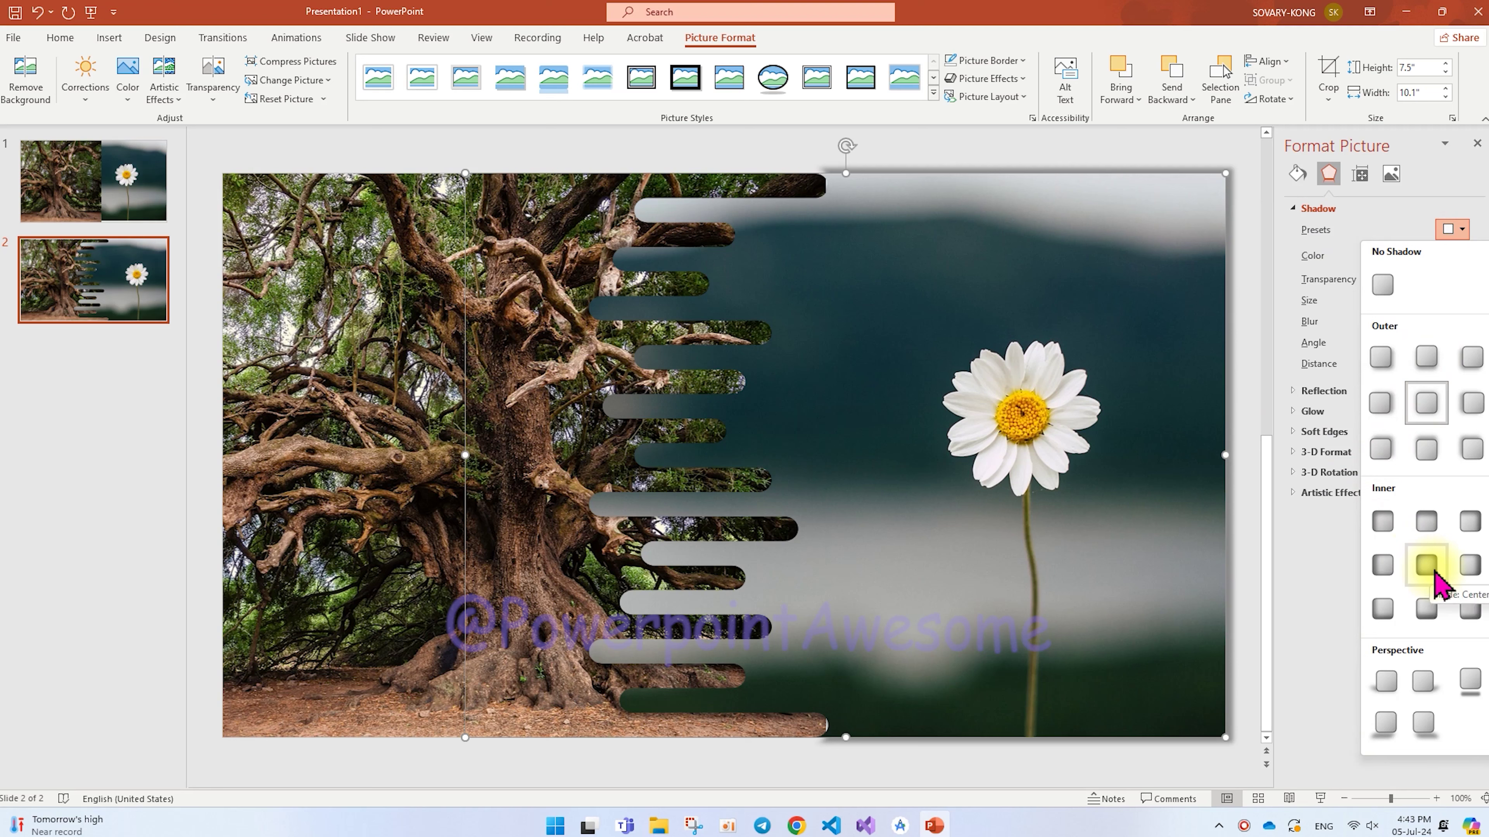
click(1432, 566)
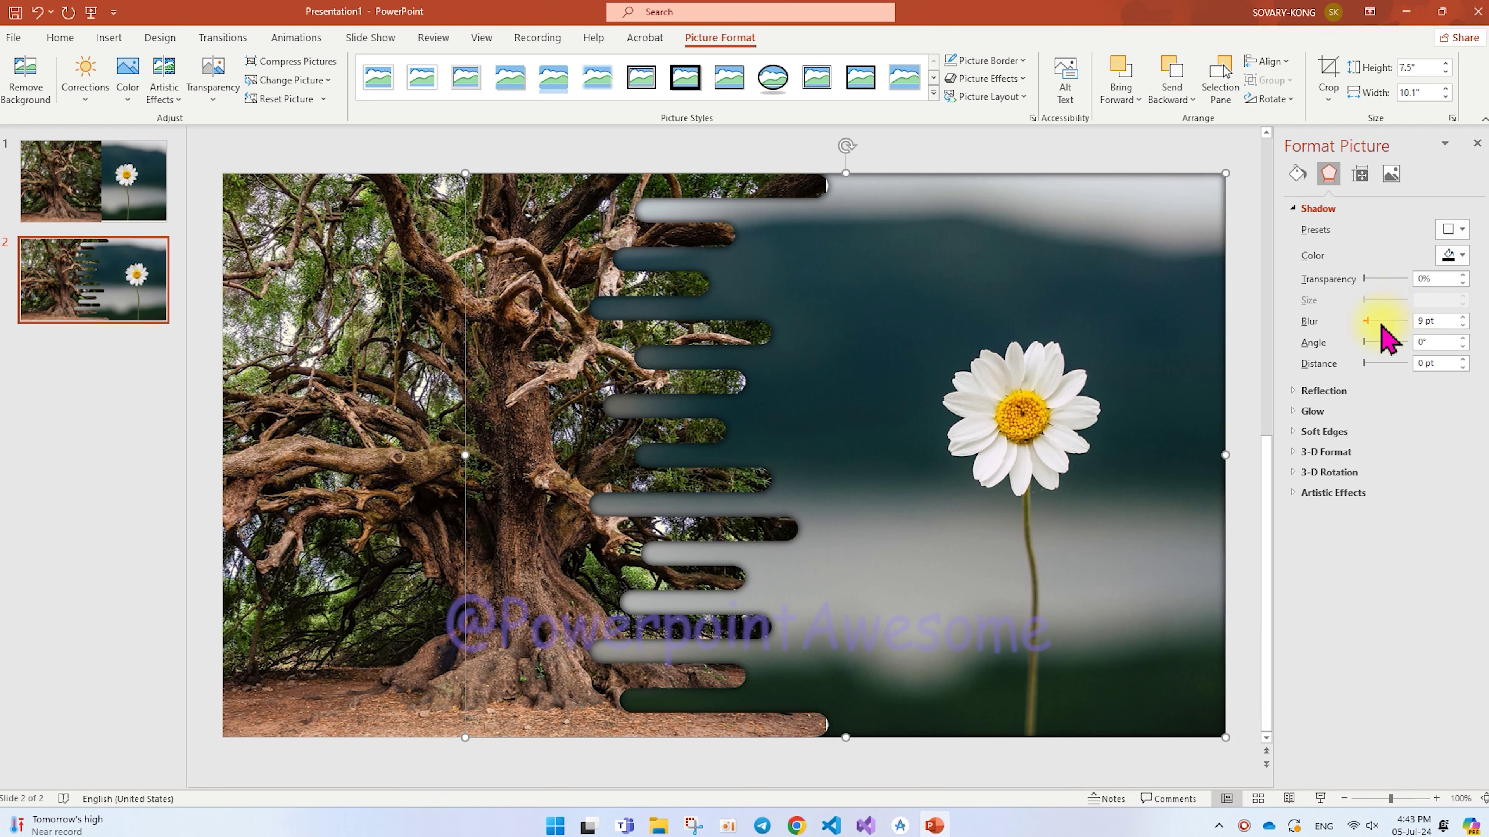
Step: Make the inner shadow white with 11 pt blur and 48% transparency
drag(1367, 322, 1421, 326)
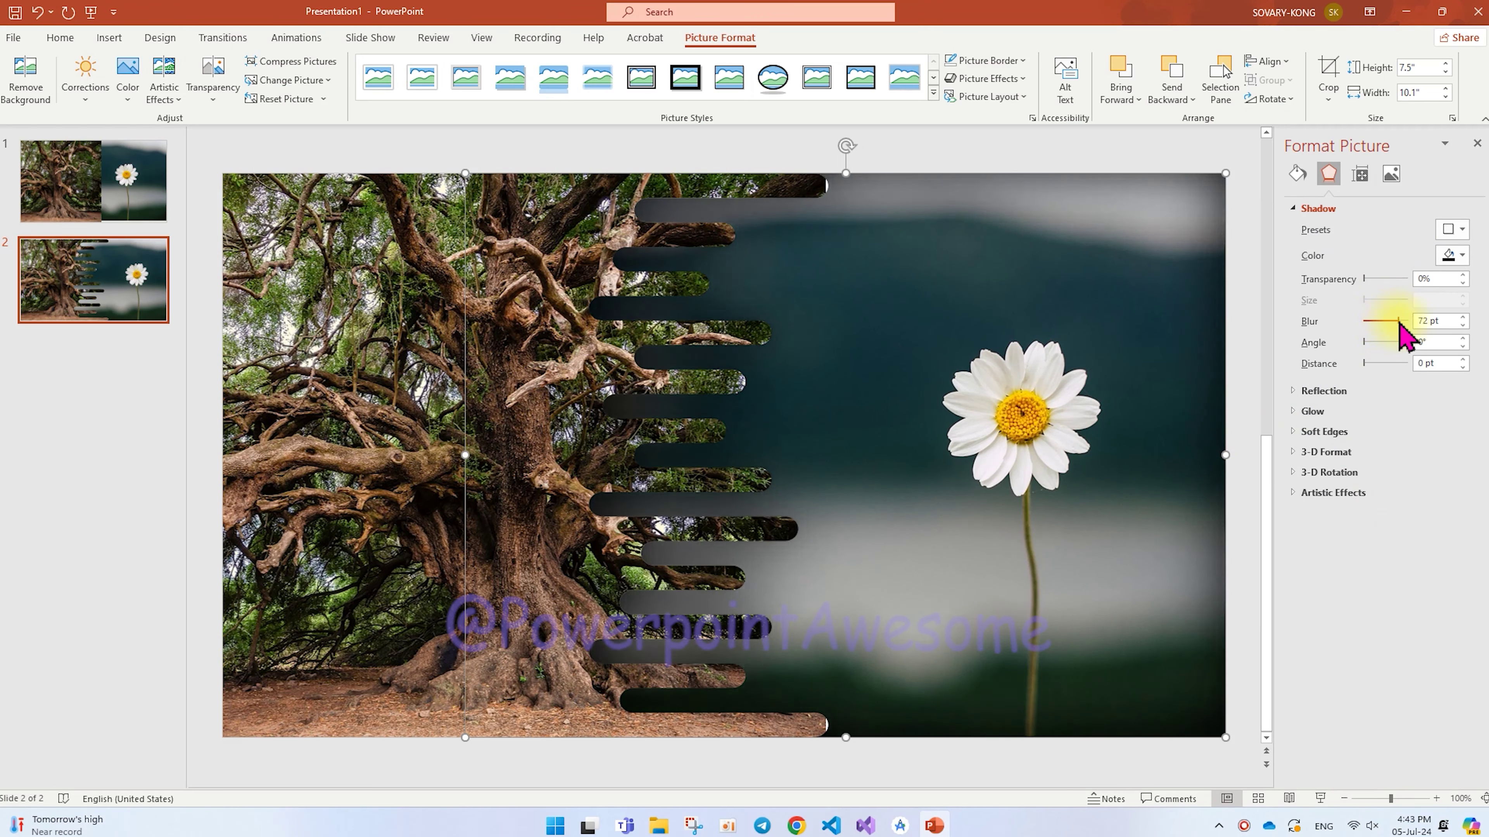
click(1454, 255)
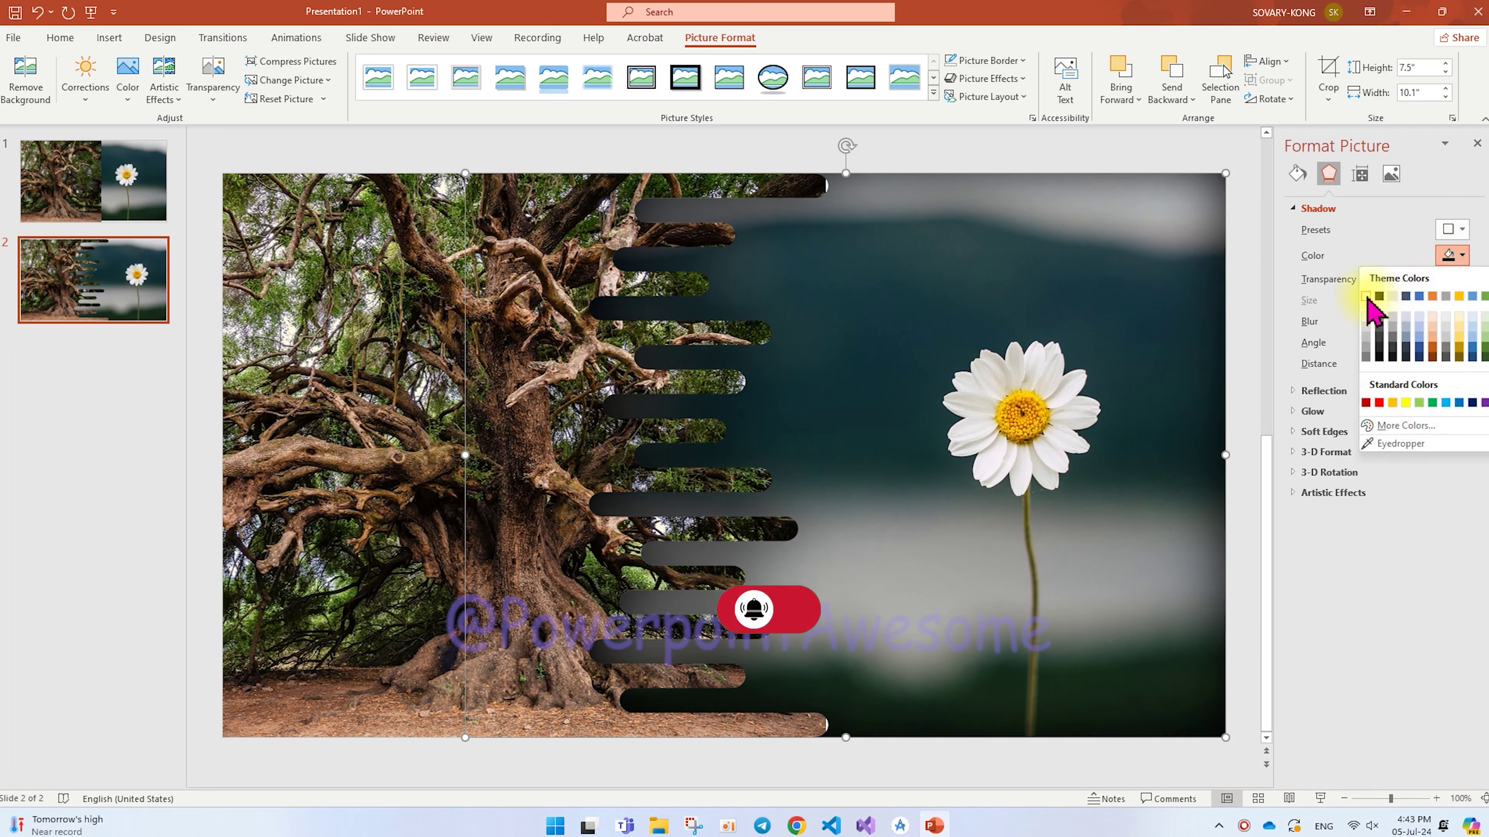
click(1369, 287)
mouse_move(1406, 321)
mouse_down()
mouse_move(1389, 292)
mouse_move(1336, 305)
mouse_move(1329, 292)
mouse_move(1401, 289)
mouse_move(1373, 349)
mouse_up()
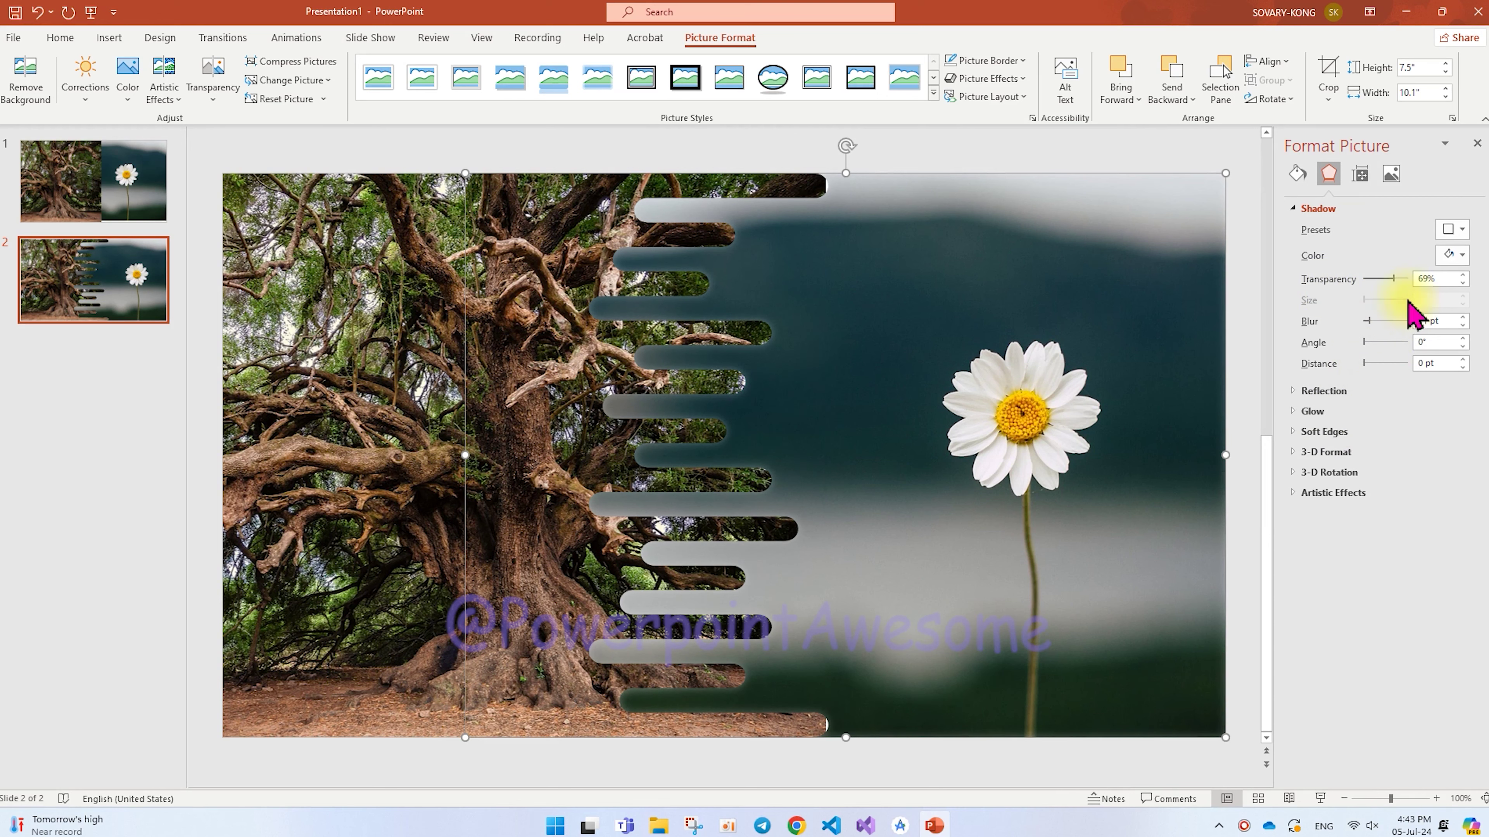
drag(1404, 296, 1391, 299)
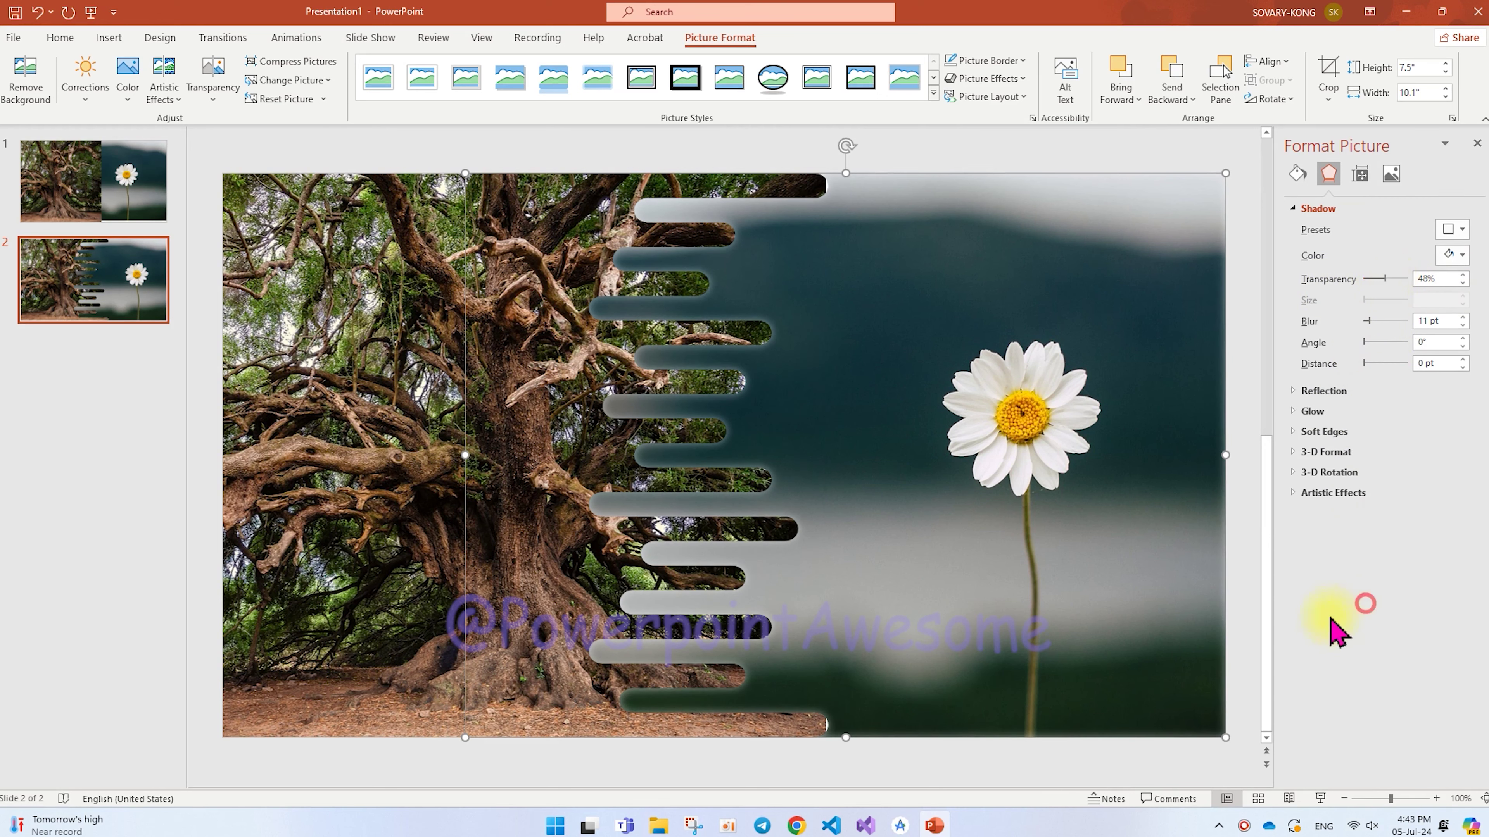
Step: Shift the tree photo slightly right and stretch its width to 8.12 inches
drag(346, 406, 355, 406)
drag(230, 456, 222, 455)
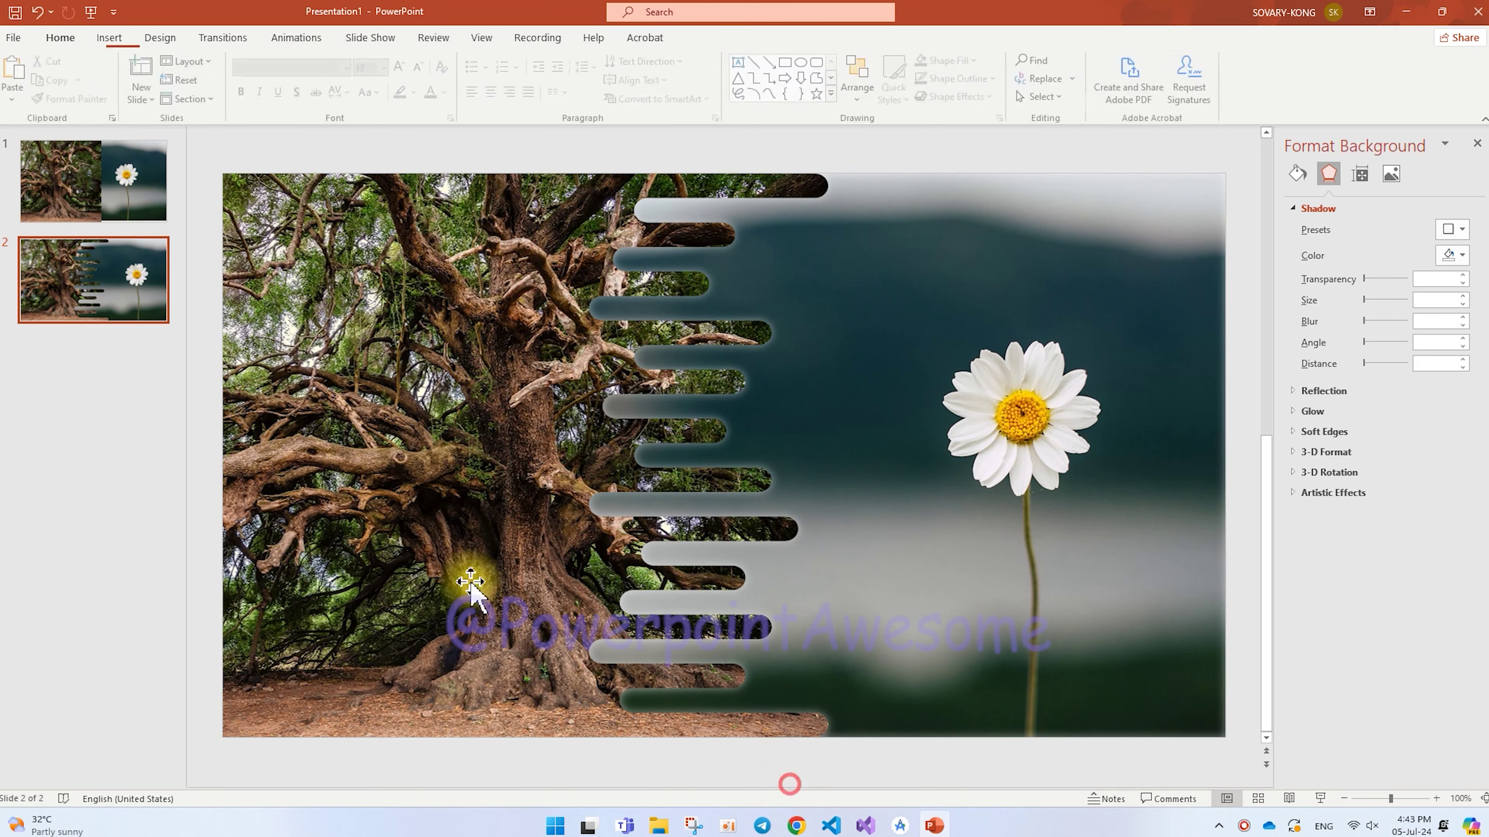
click(336, 346)
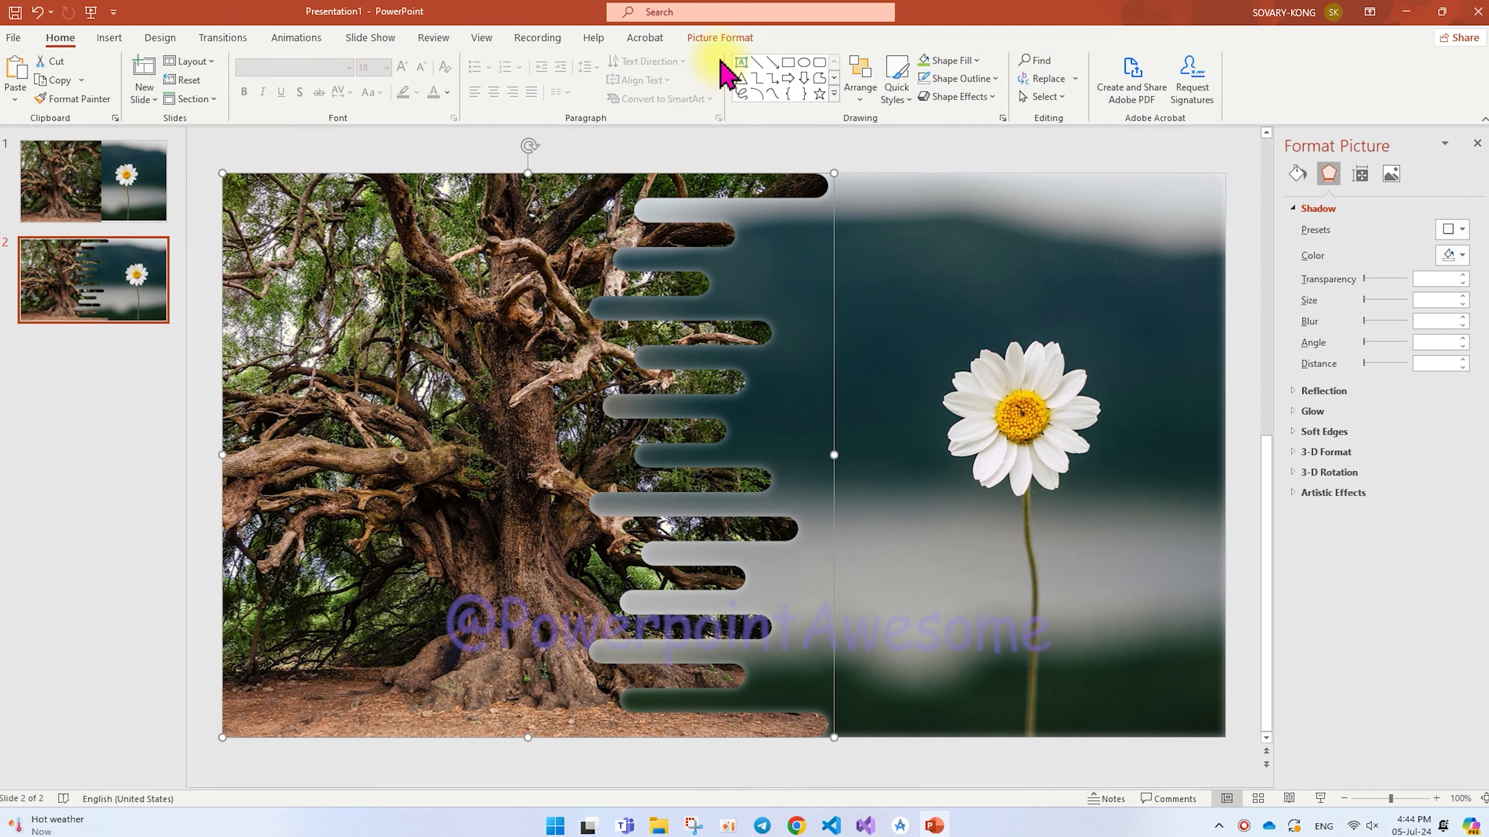
click(732, 39)
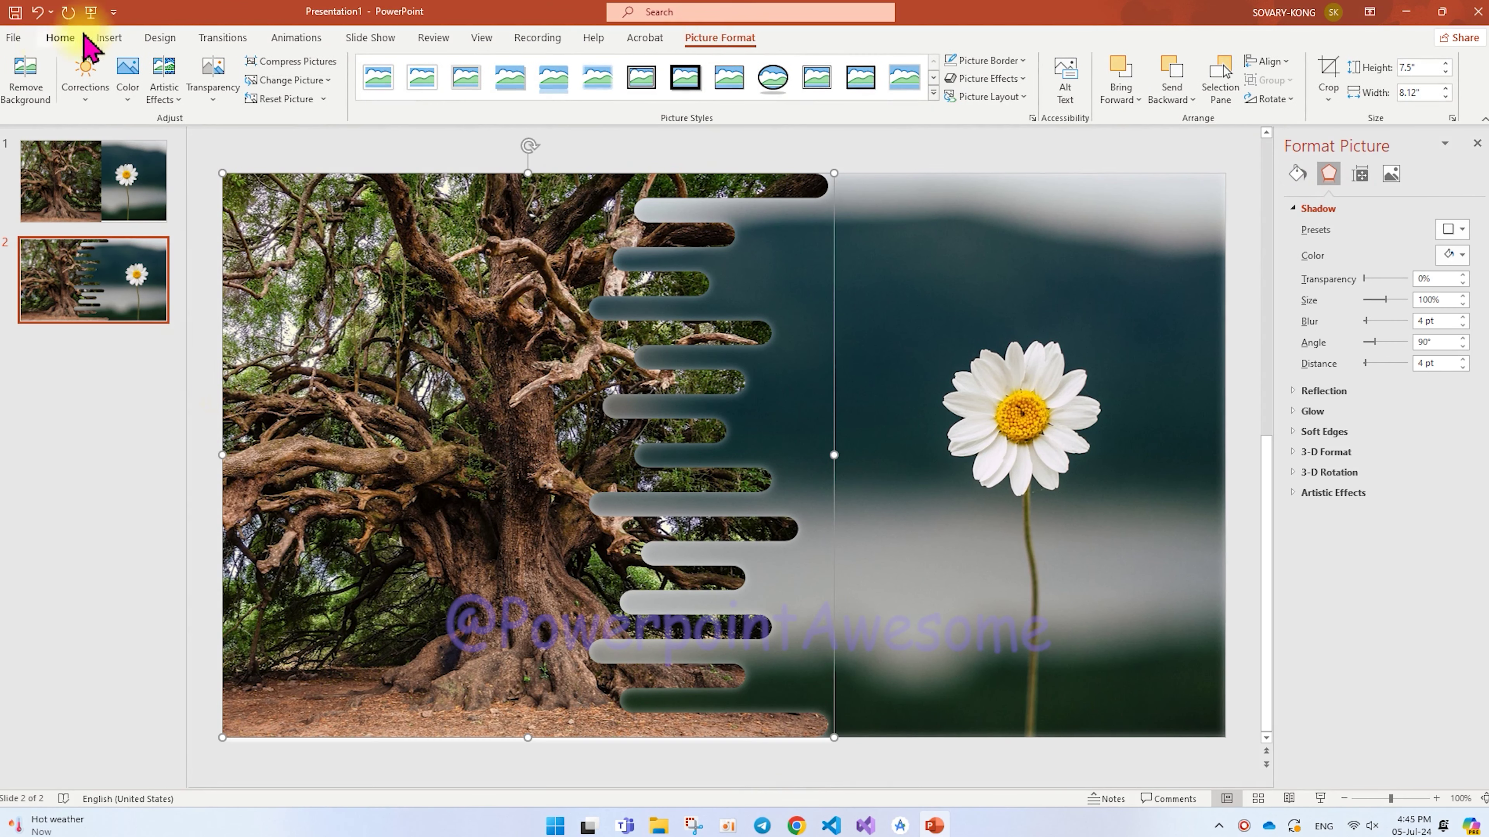
click(109, 38)
Step: Draw a rectangle over the tree half, filled black at 66% transparency
click(253, 101)
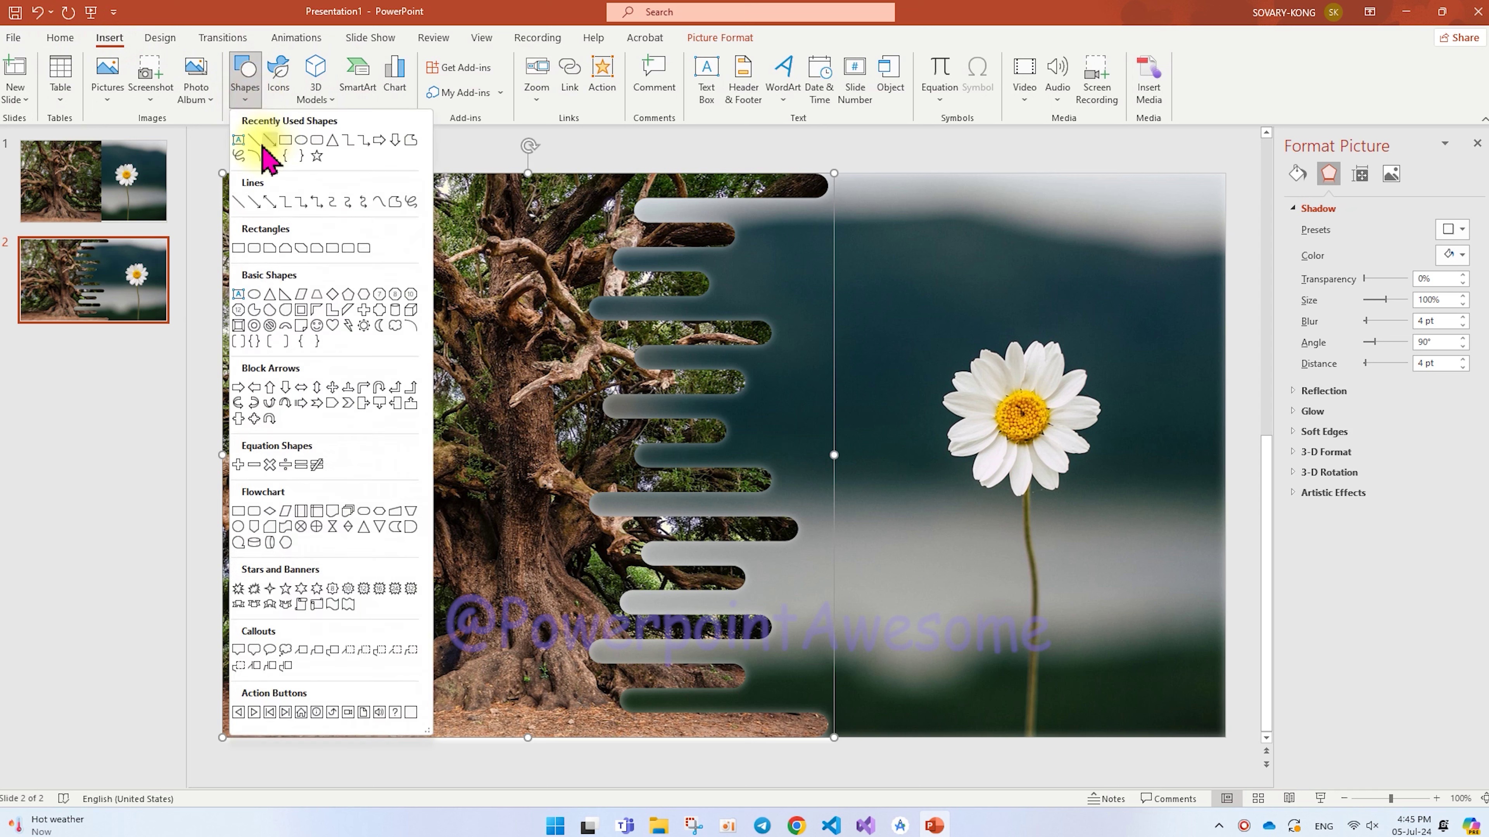
click(261, 157)
drag(233, 175, 843, 740)
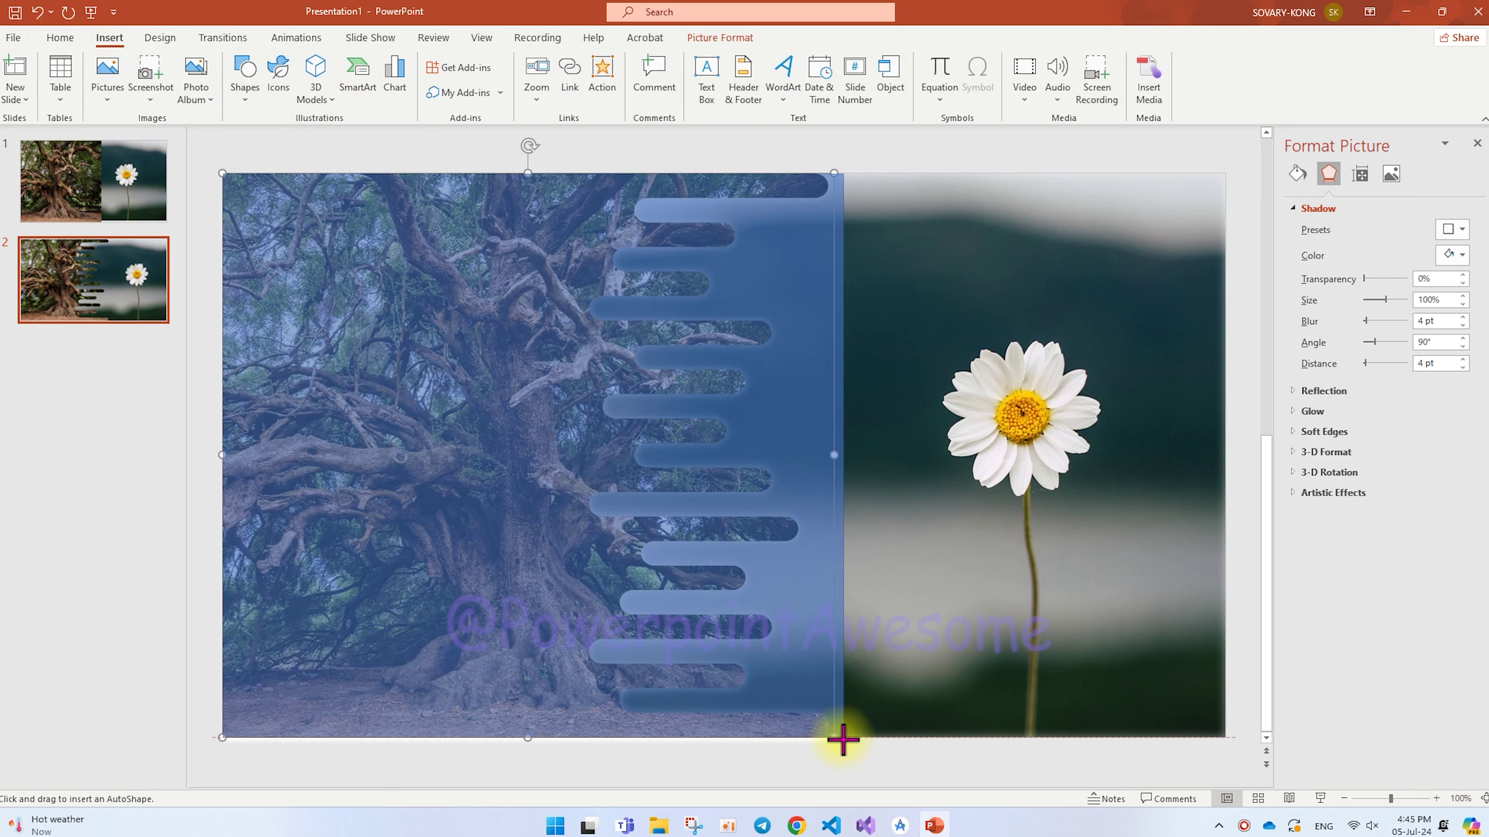
drag(841, 738, 842, 738)
click(1297, 197)
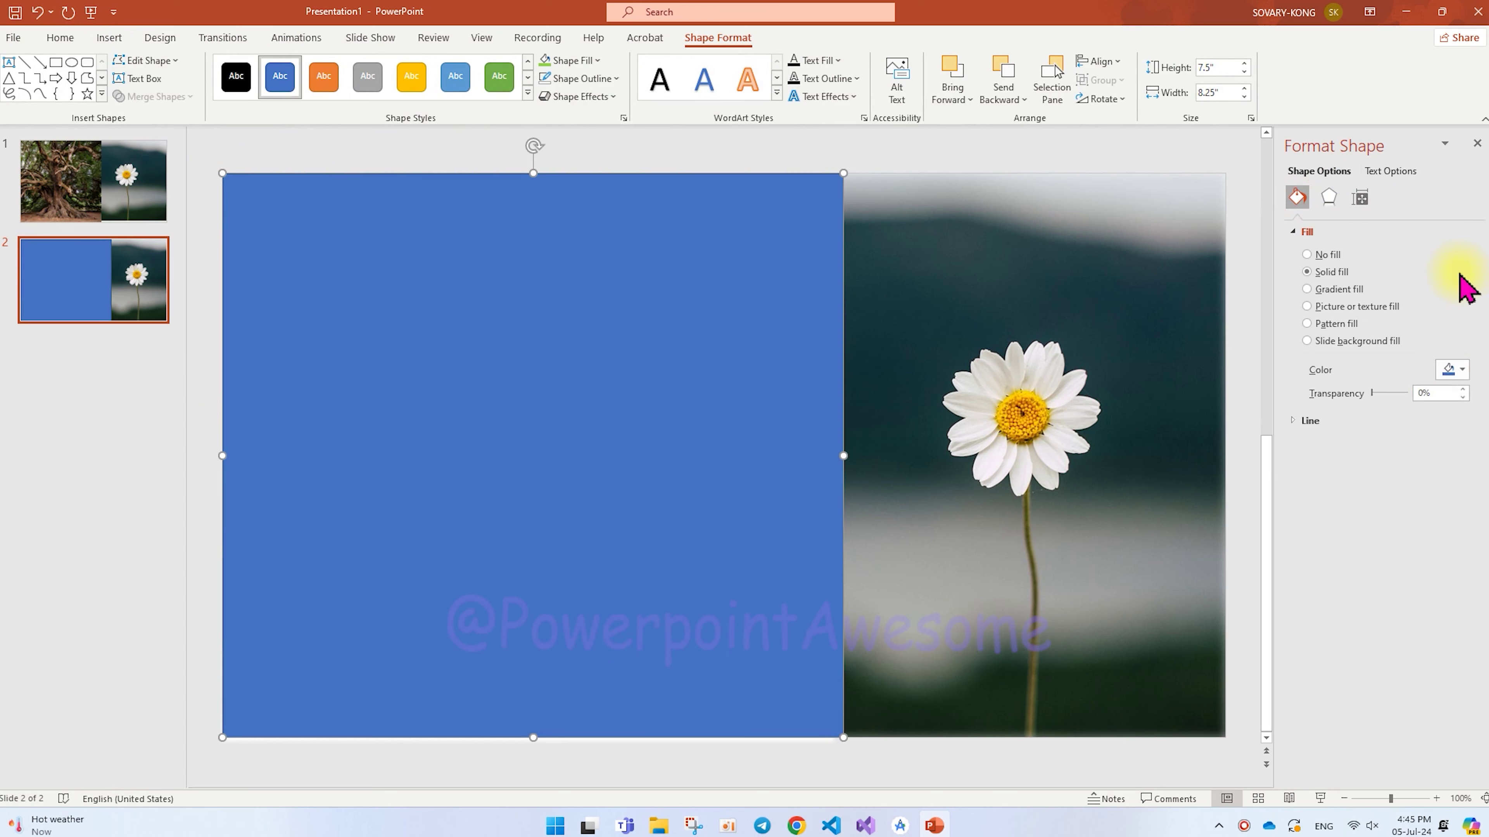
click(1452, 370)
click(1378, 410)
drag(1383, 403, 1396, 397)
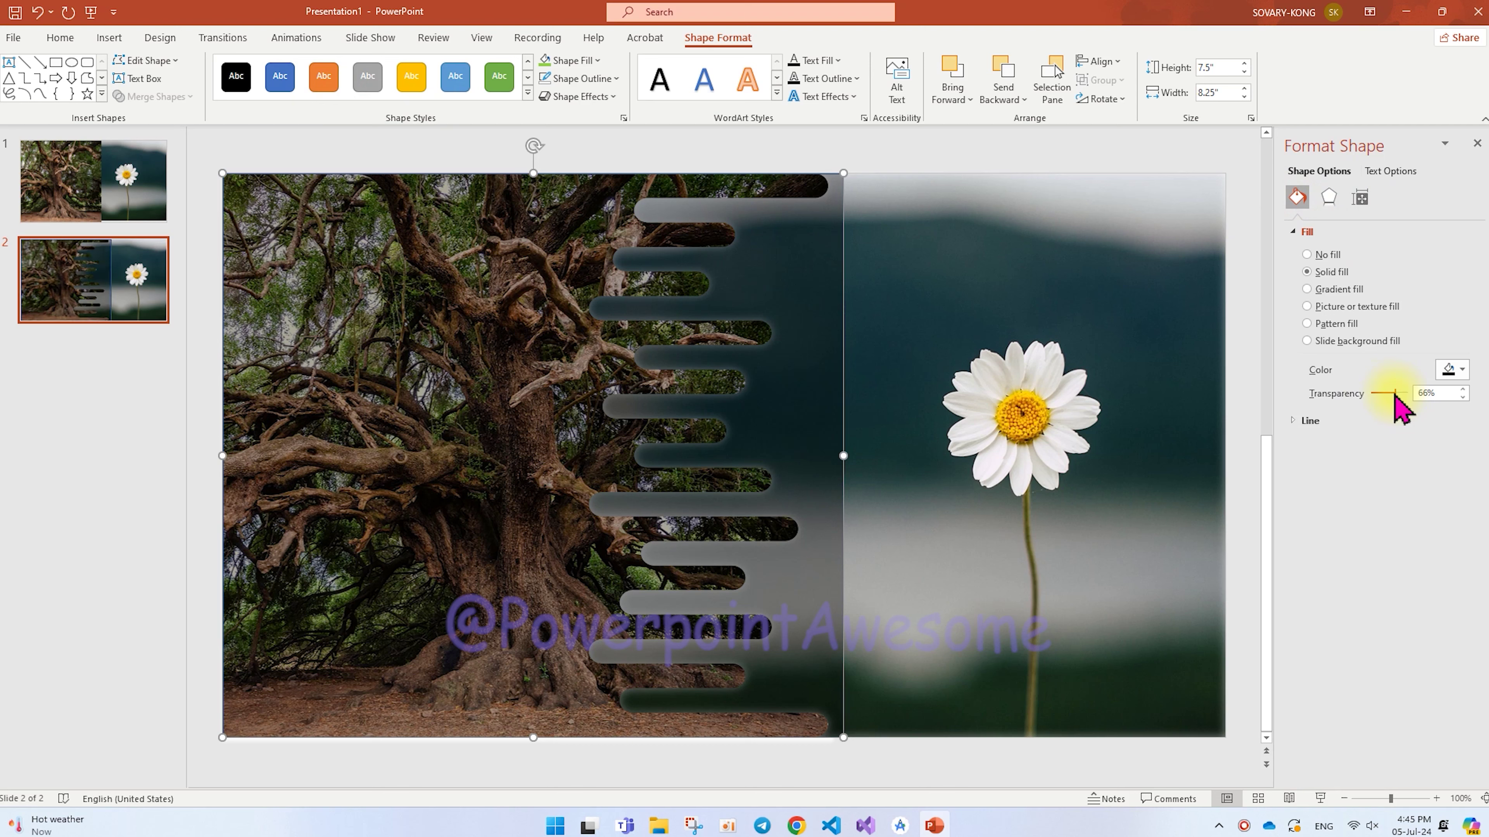
Step: Send the black rectangle backward one layer so it sits behind the daisy photo
right_click(283, 464)
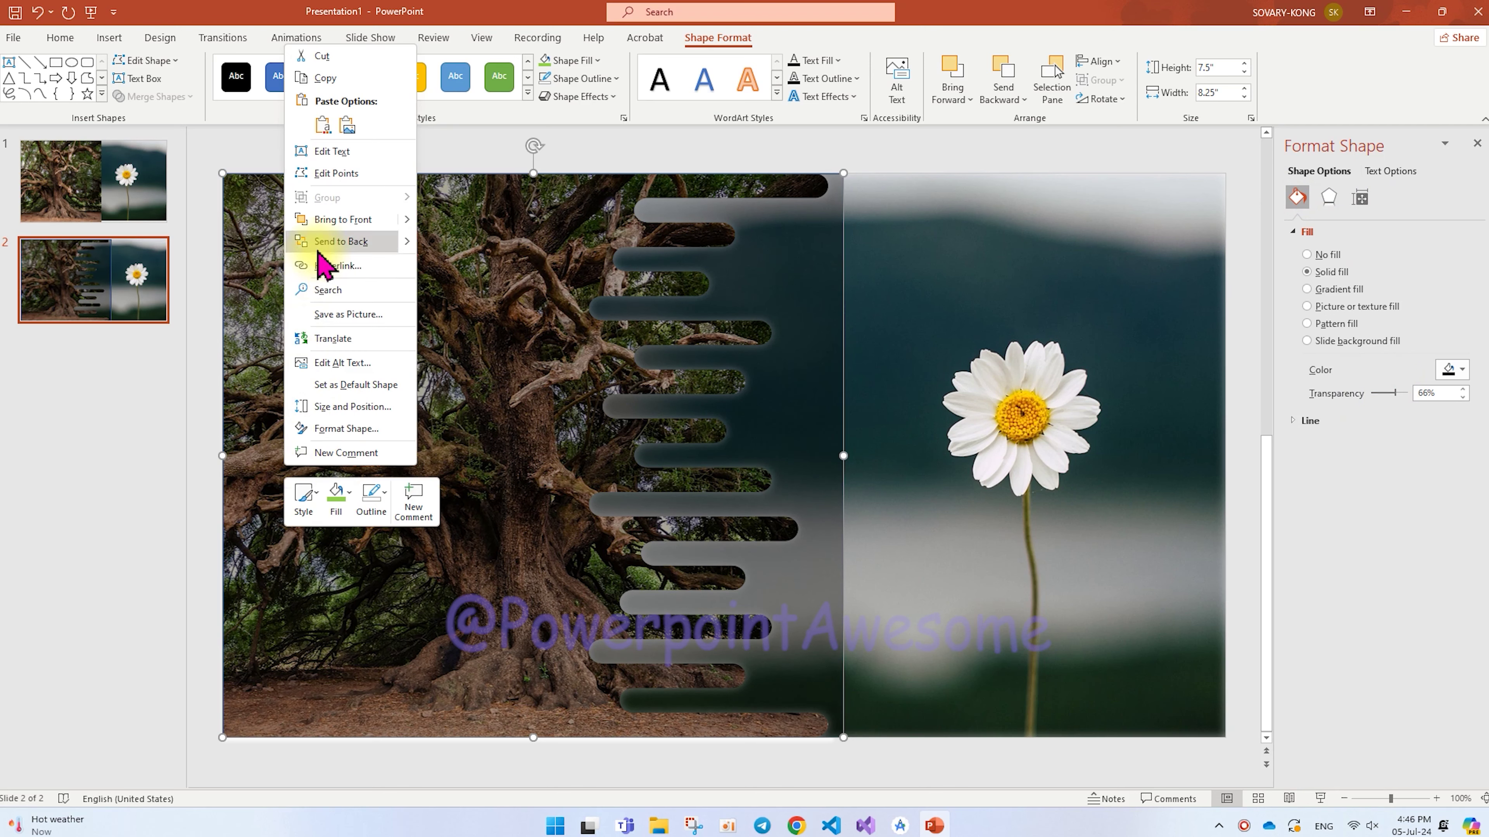
click(299, 239)
key(ctrl+z)
right_click(470, 463)
mouse_move(529, 229)
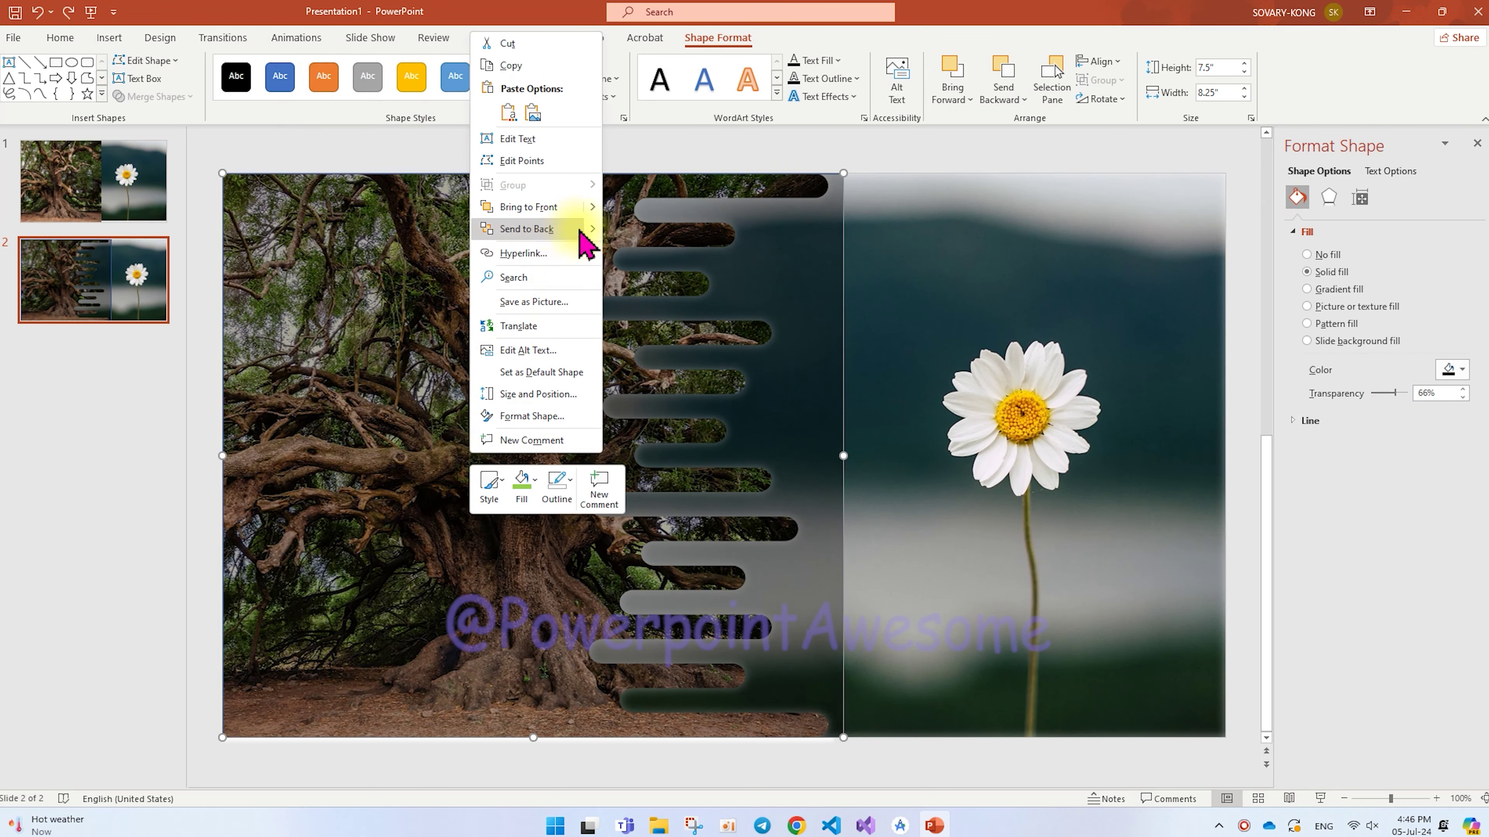
click(634, 230)
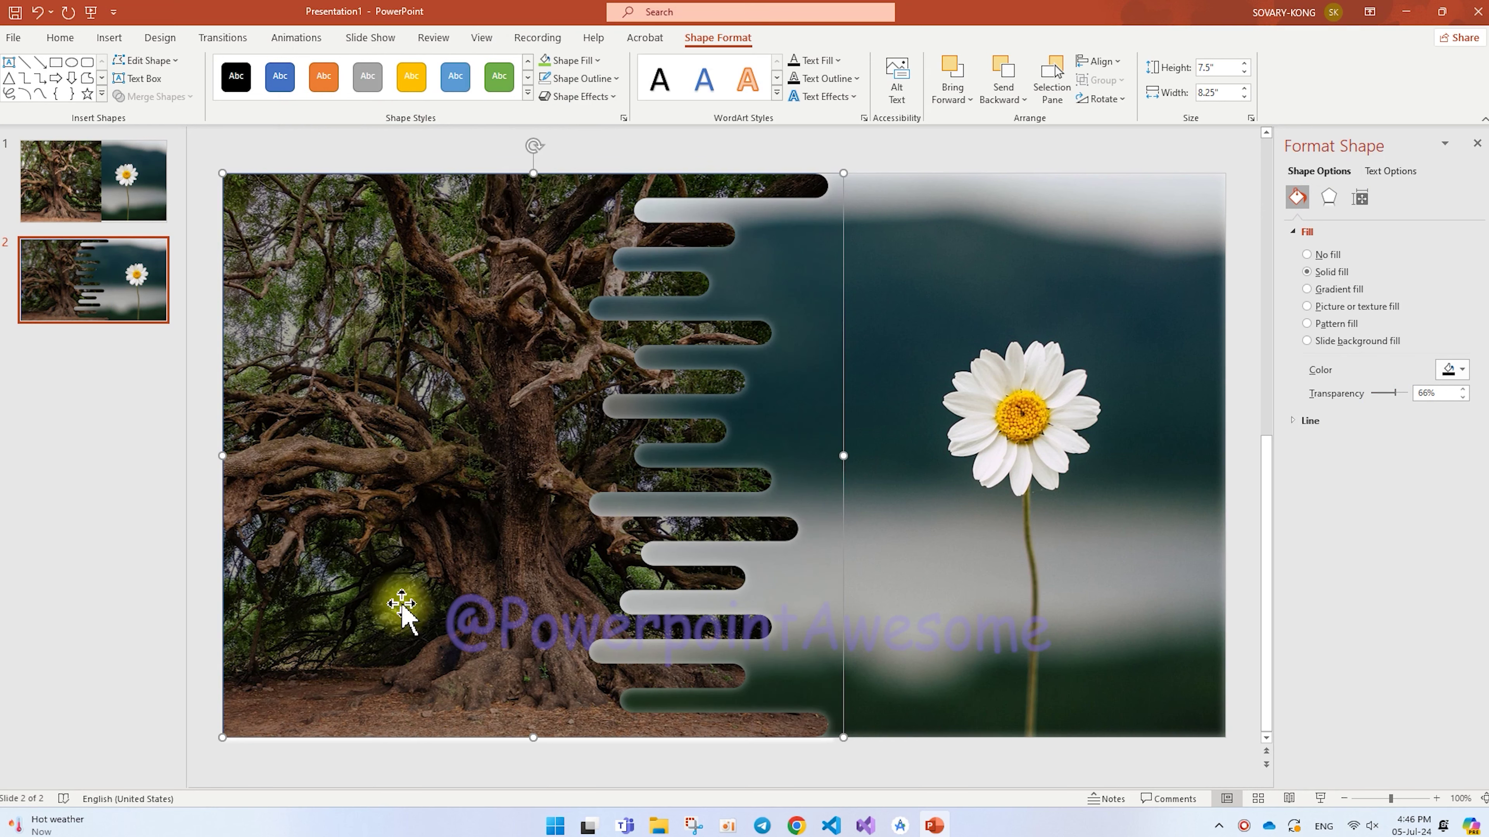
click(110, 39)
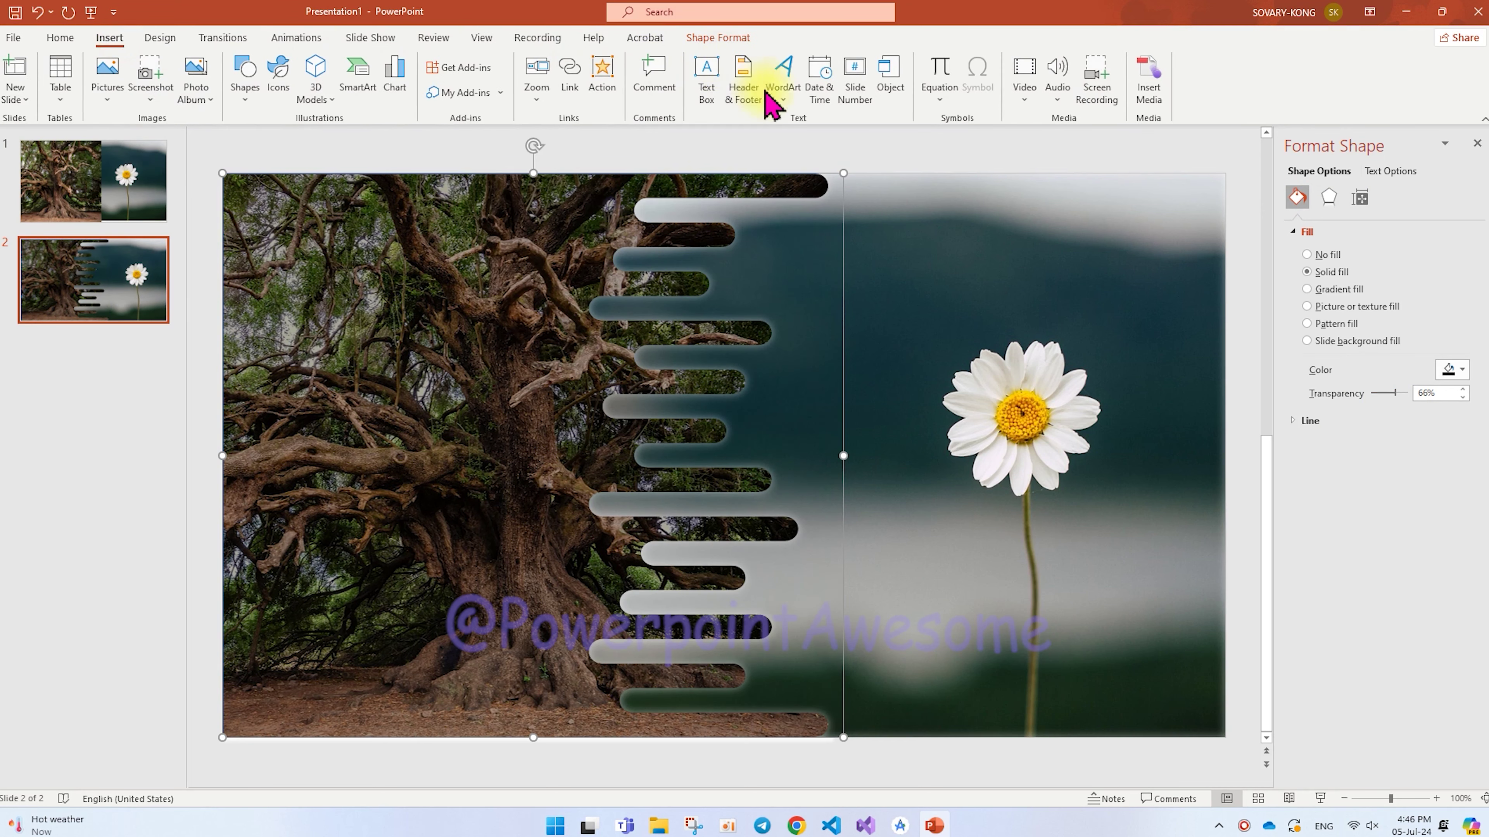
Step: Insert WordArt reading PEACE in Lilita One, 72 pt, white, at the upper left
click(773, 105)
click(787, 135)
text(PEACE)
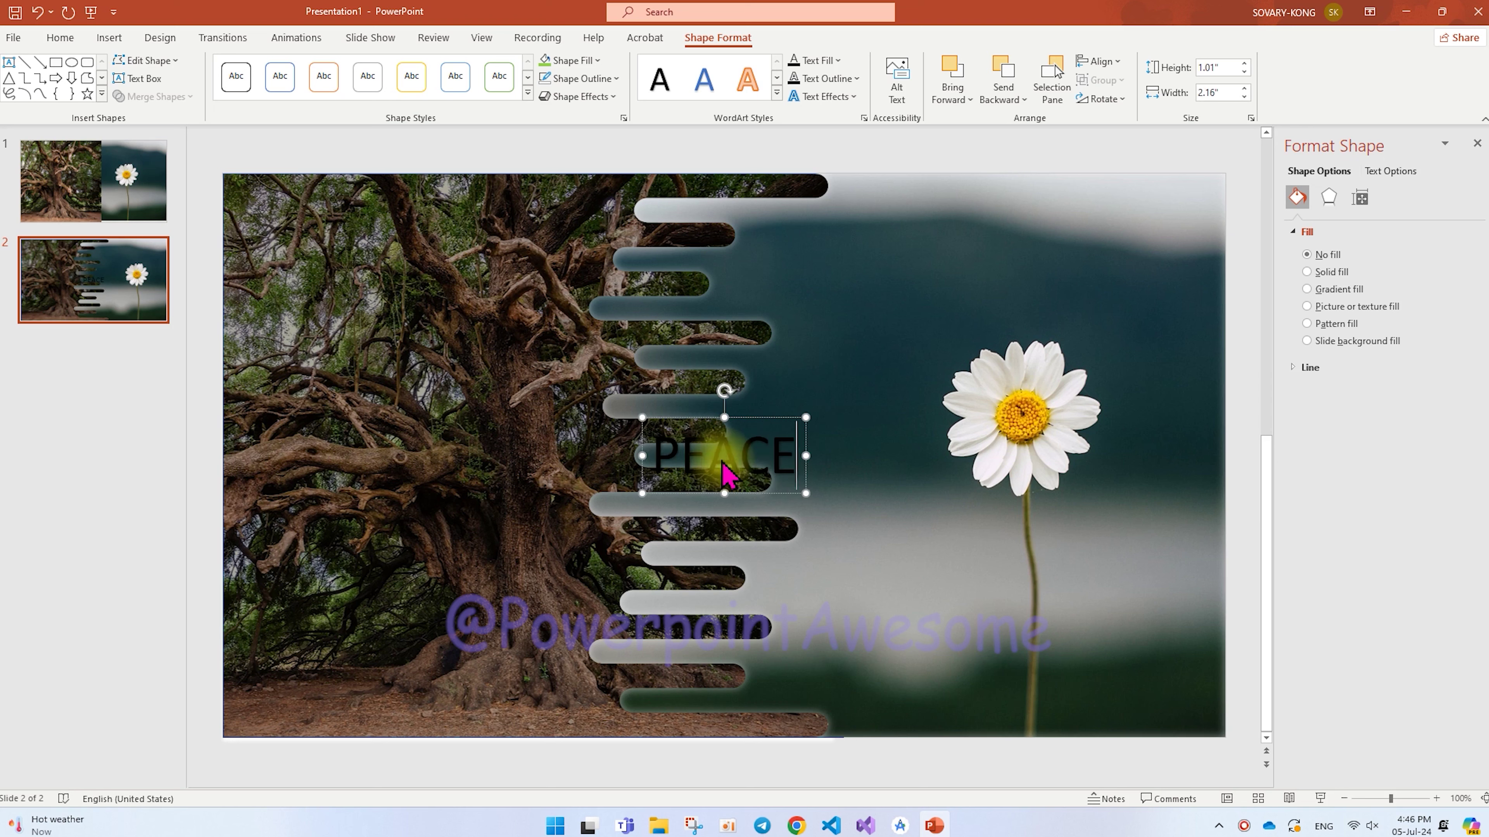
key(ctrl+a)
click(60, 39)
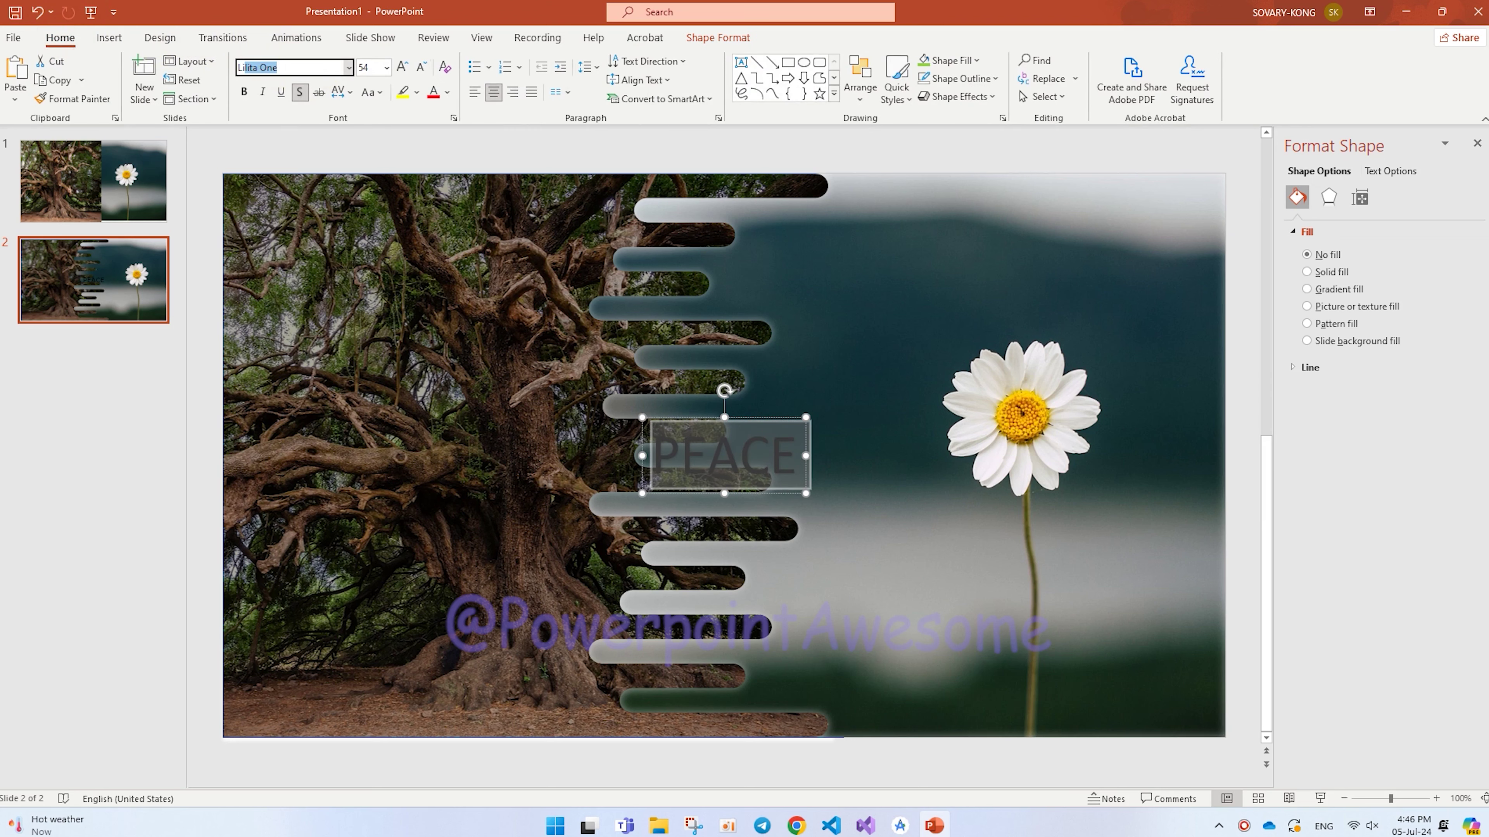
key(Return)
click(402, 66)
click(402, 66)
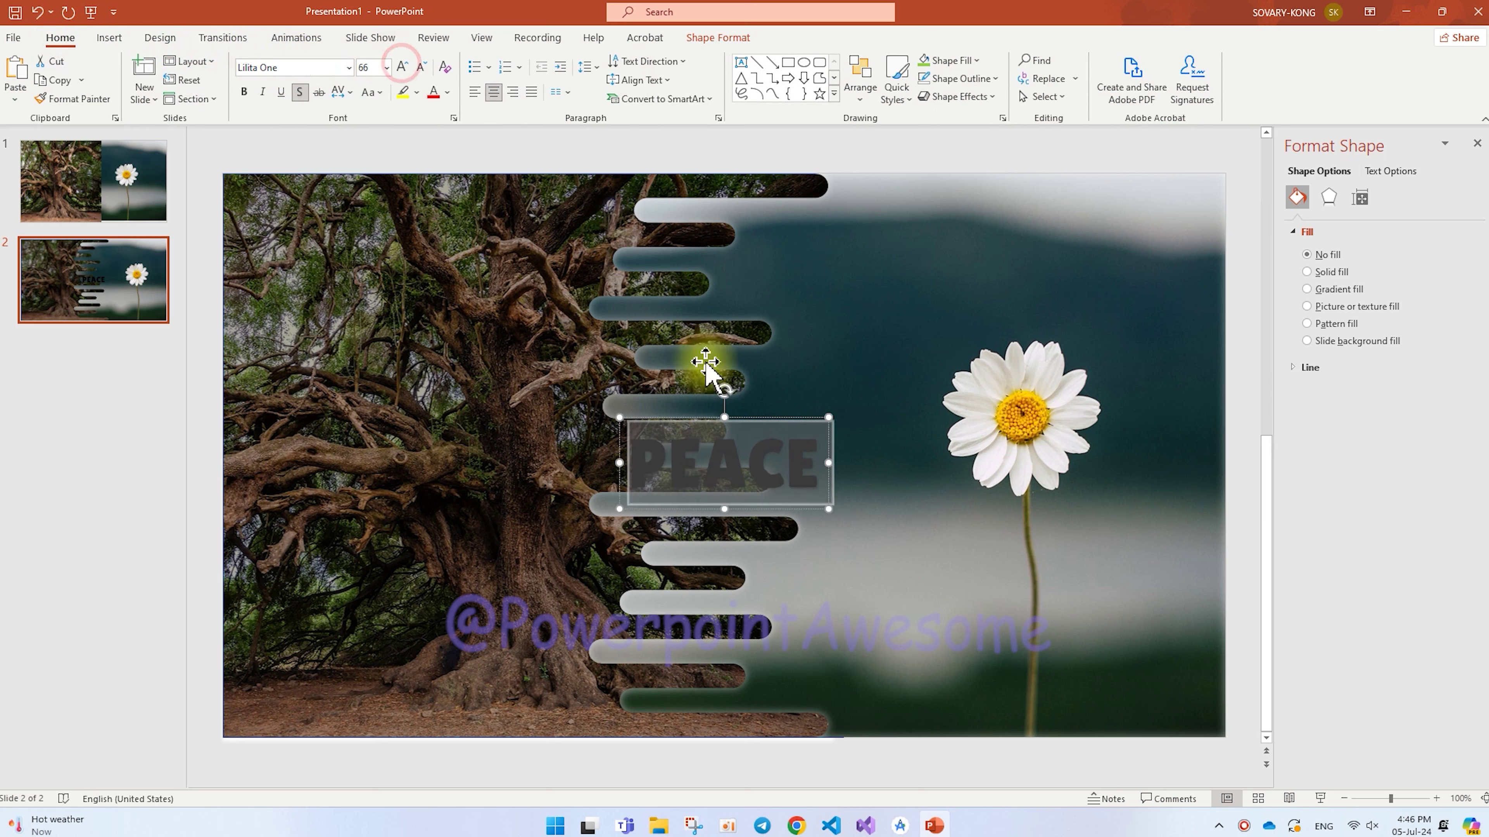
mouse_move(770, 418)
mouse_down()
mouse_move(474, 223)
mouse_move(517, 250)
mouse_up()
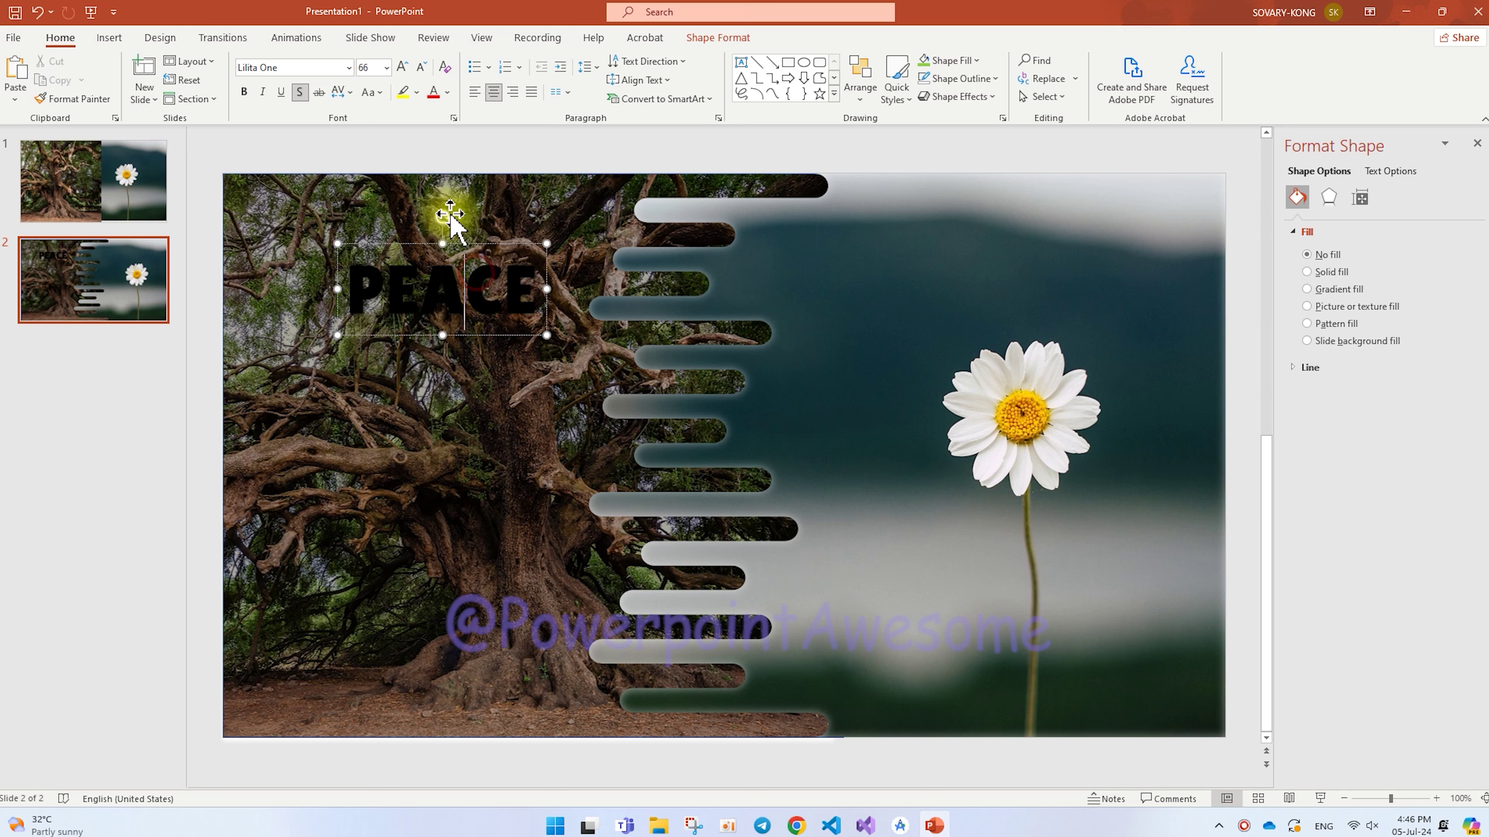
click(446, 92)
click(433, 132)
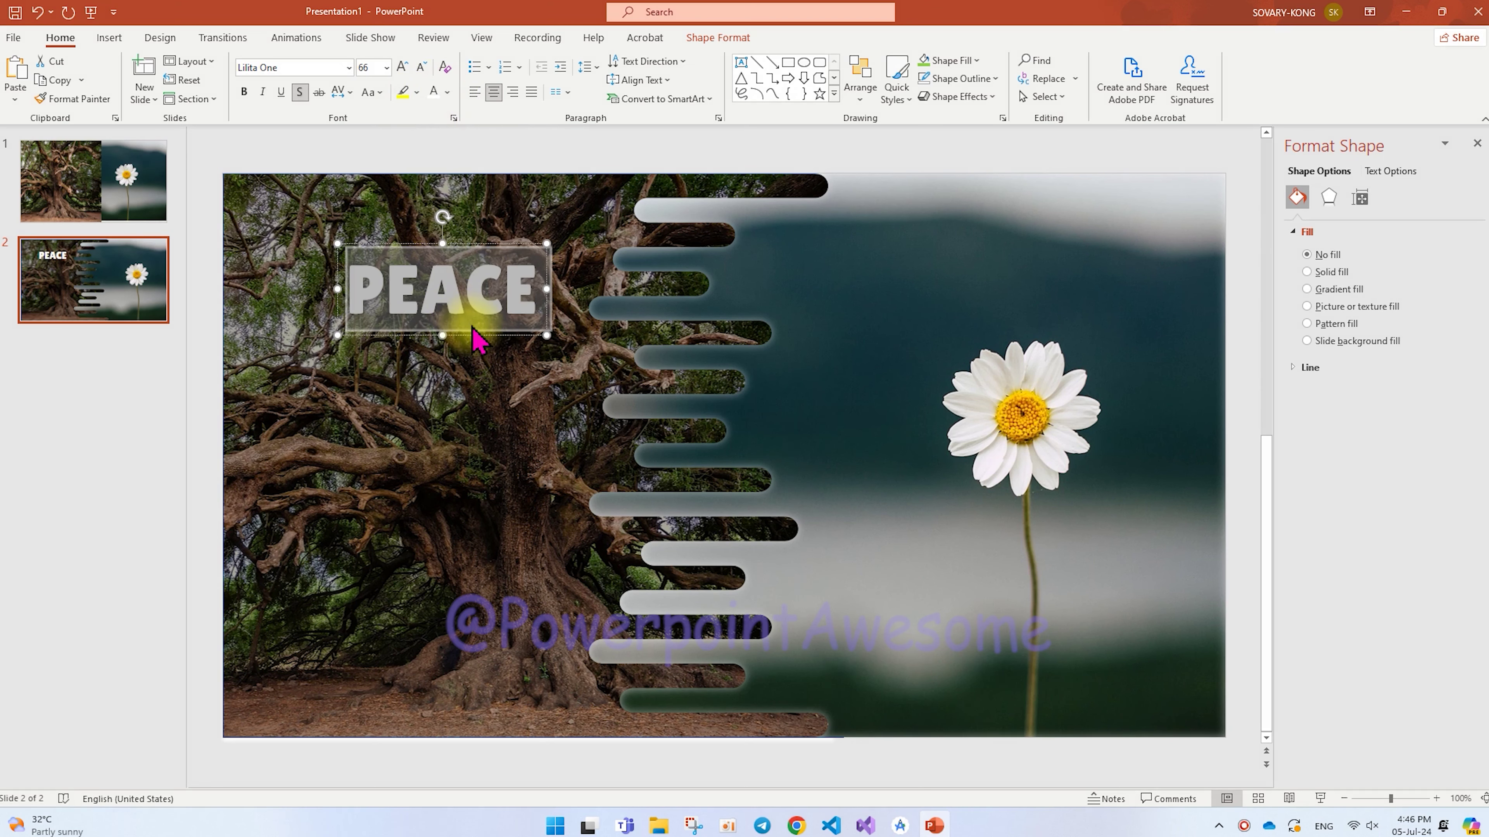
click(402, 68)
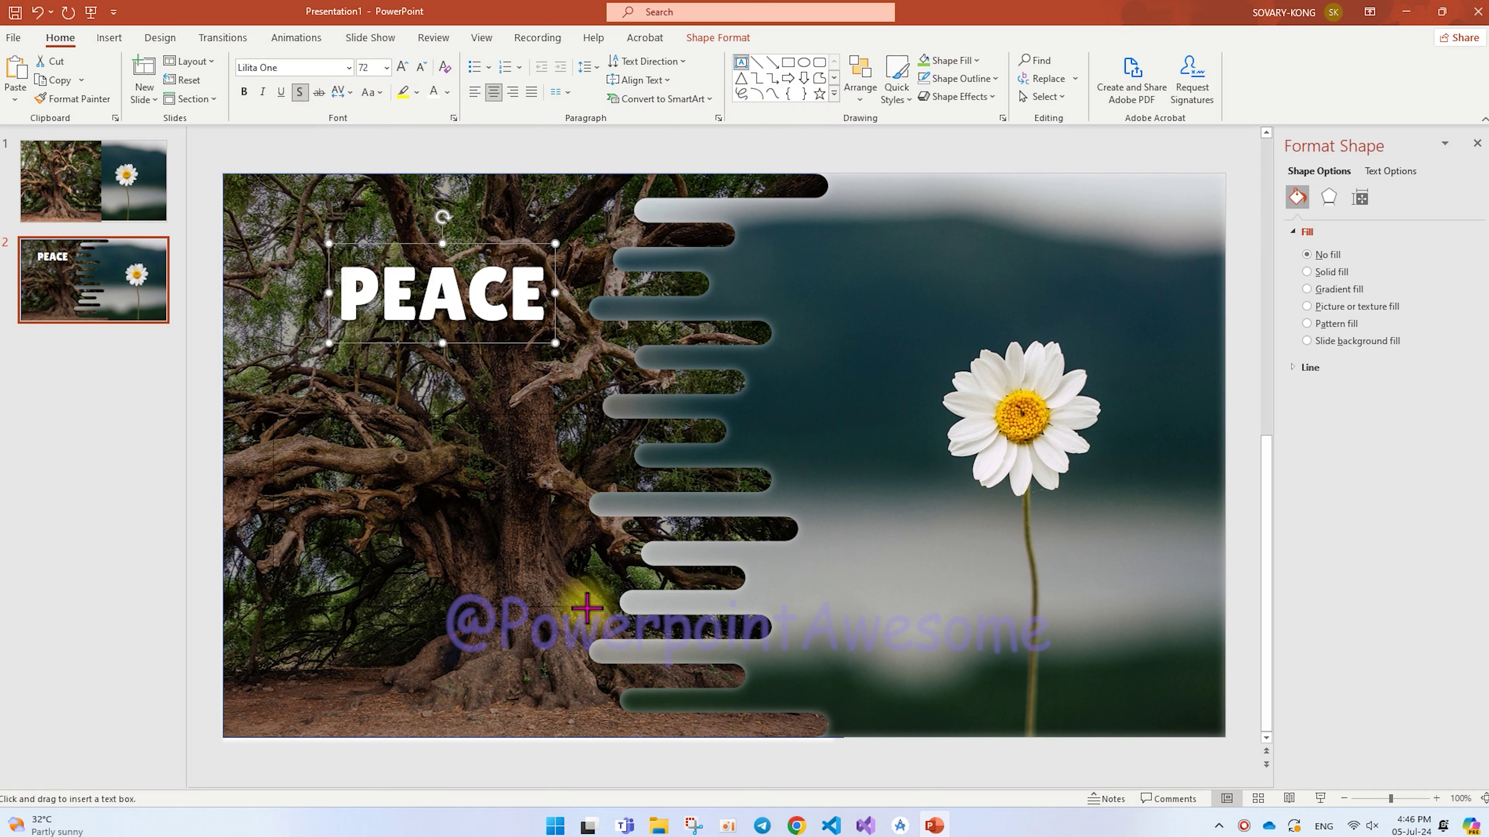
Step: Add a text box below the title with a placeholder paragraph, white, centred, 20 pt
drag(587, 608, 272, 413)
right_click(345, 463)
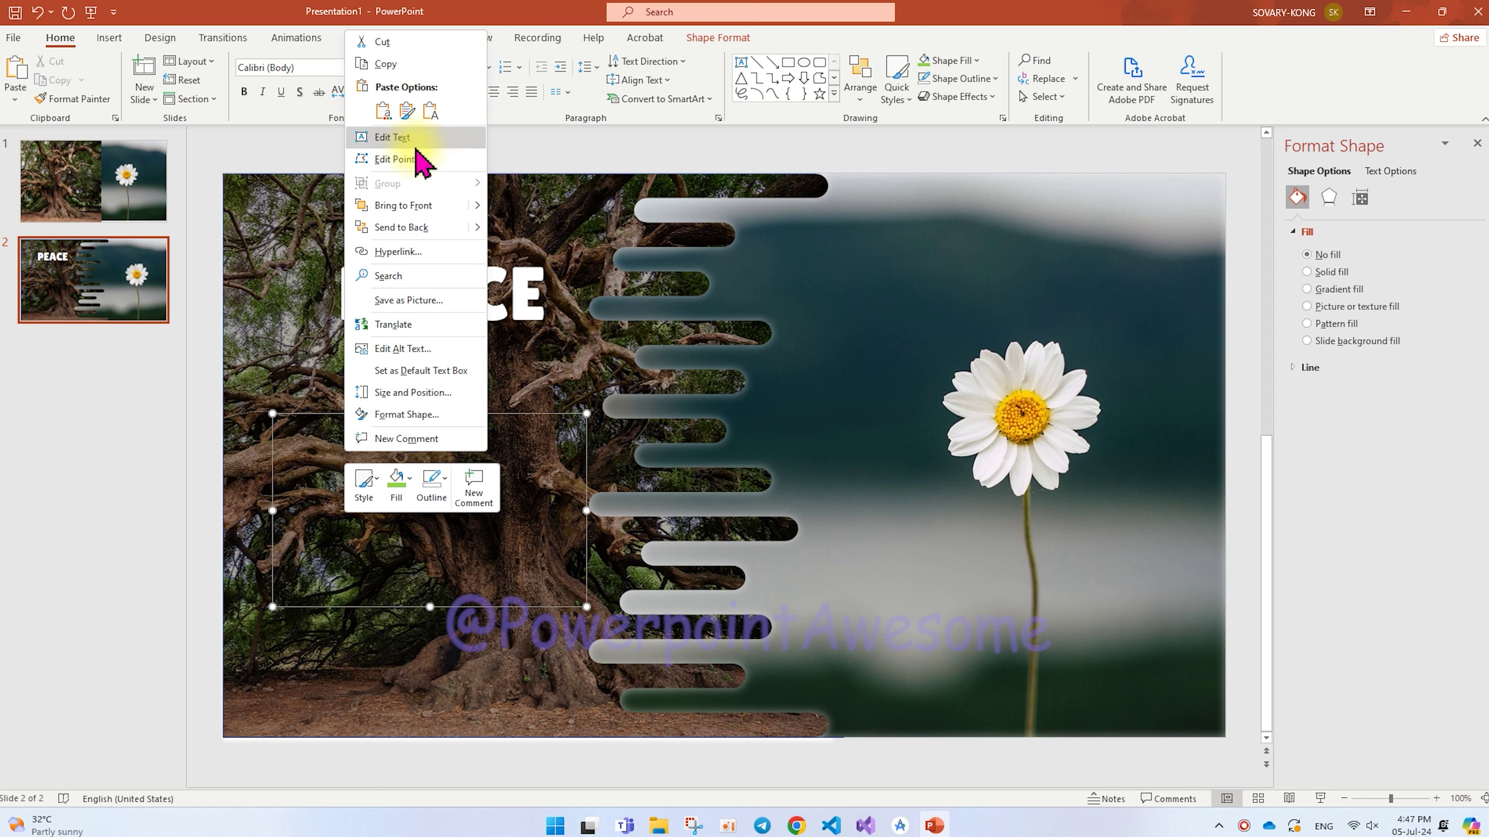
click(404, 137)
key(ctrl+v)
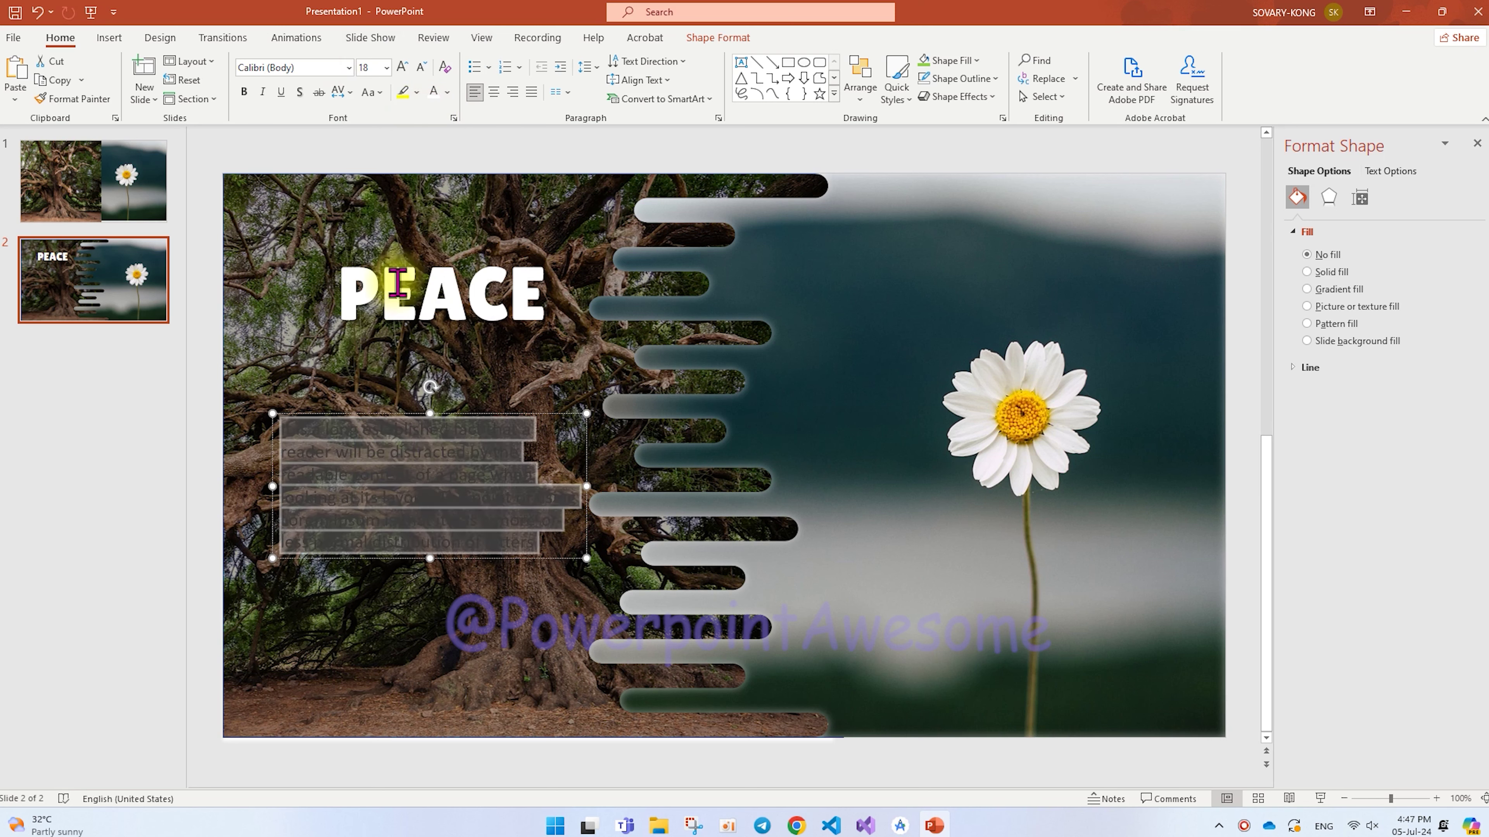
click(434, 91)
click(494, 93)
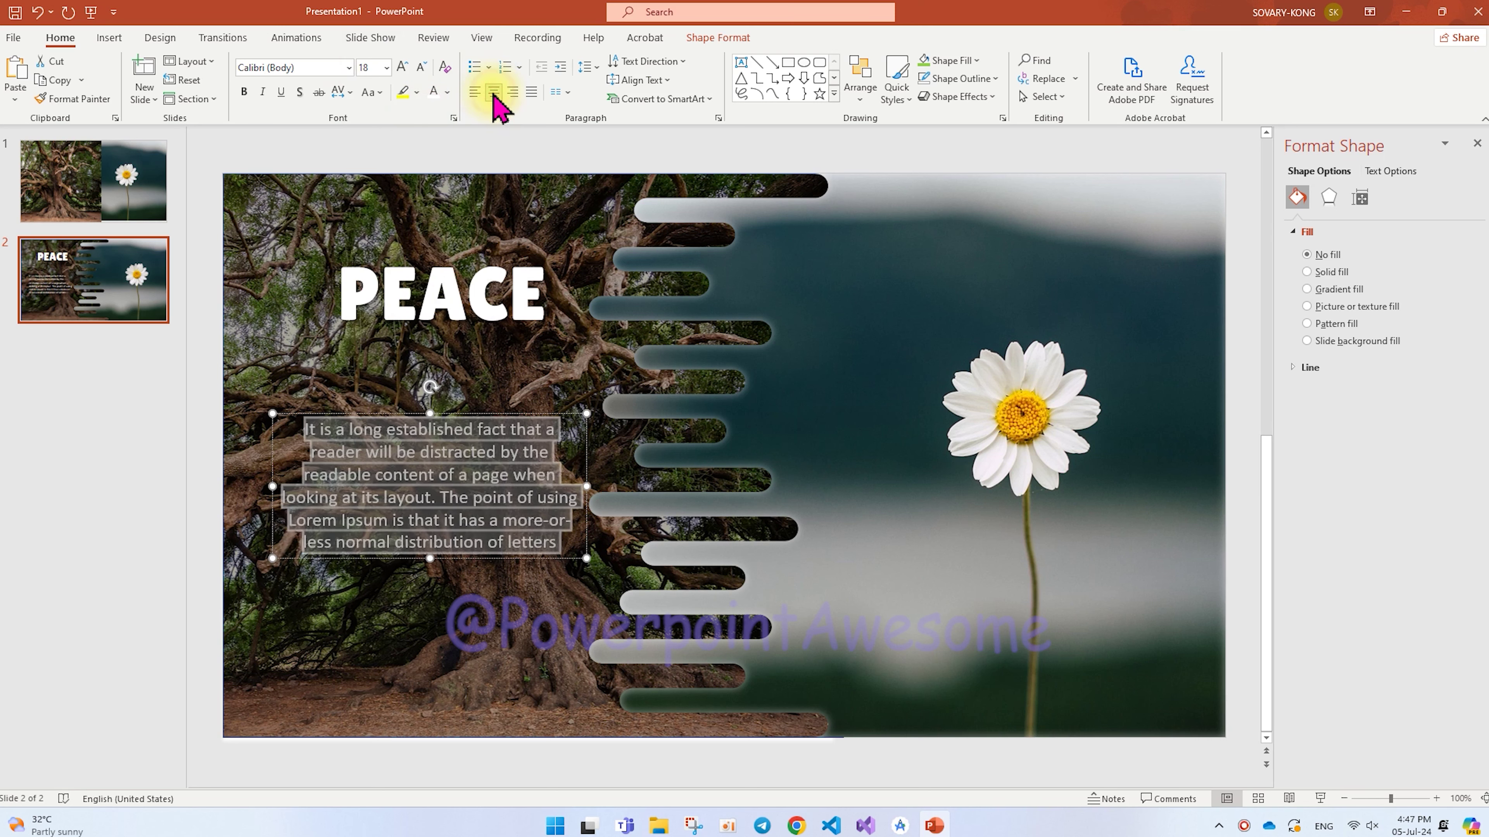
click(402, 67)
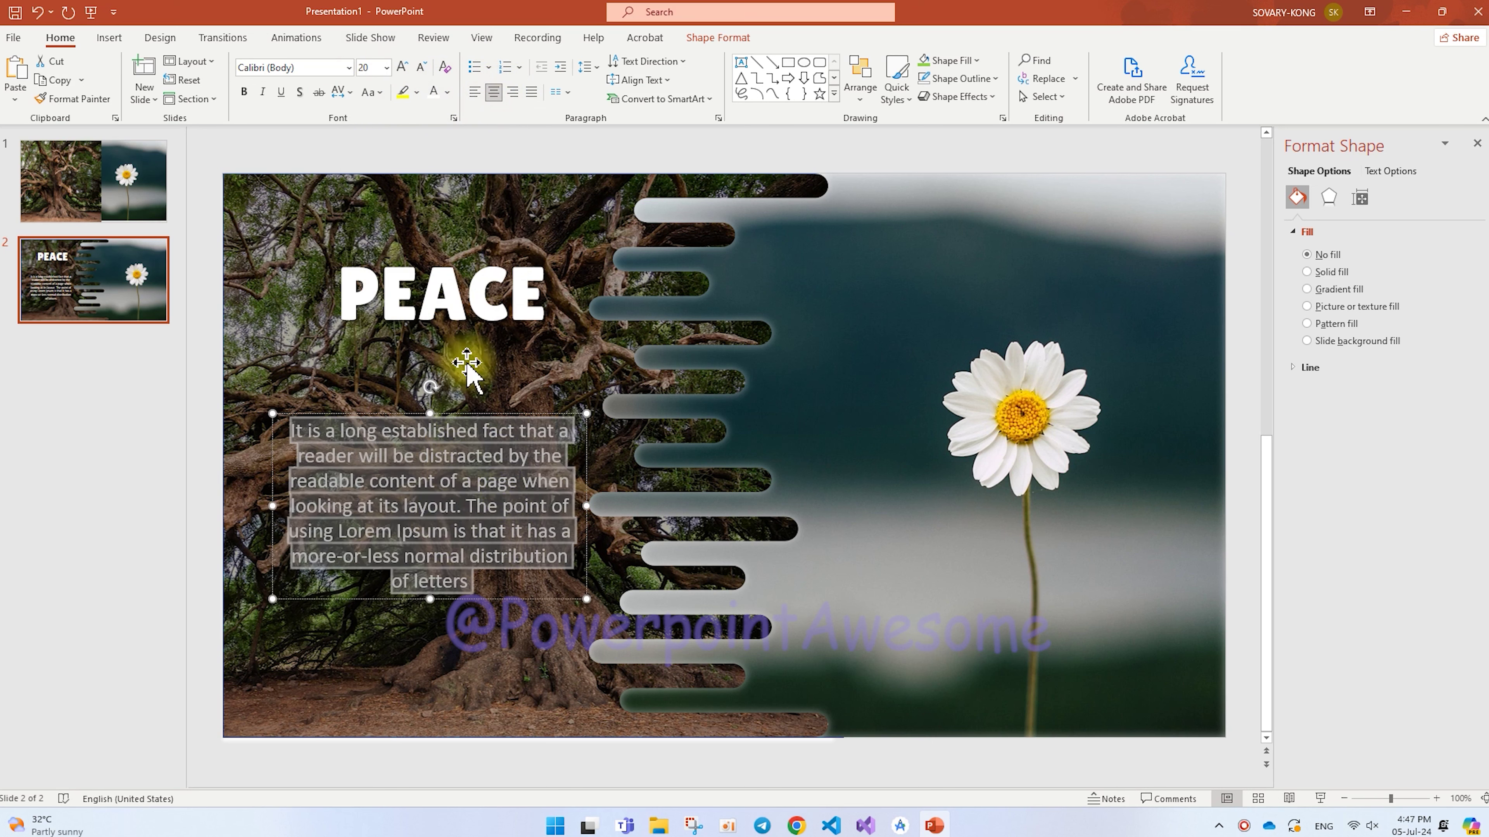
Step: Move the PEACE title down to sit just above the paragraph
click(485, 289)
drag(484, 243, 474, 296)
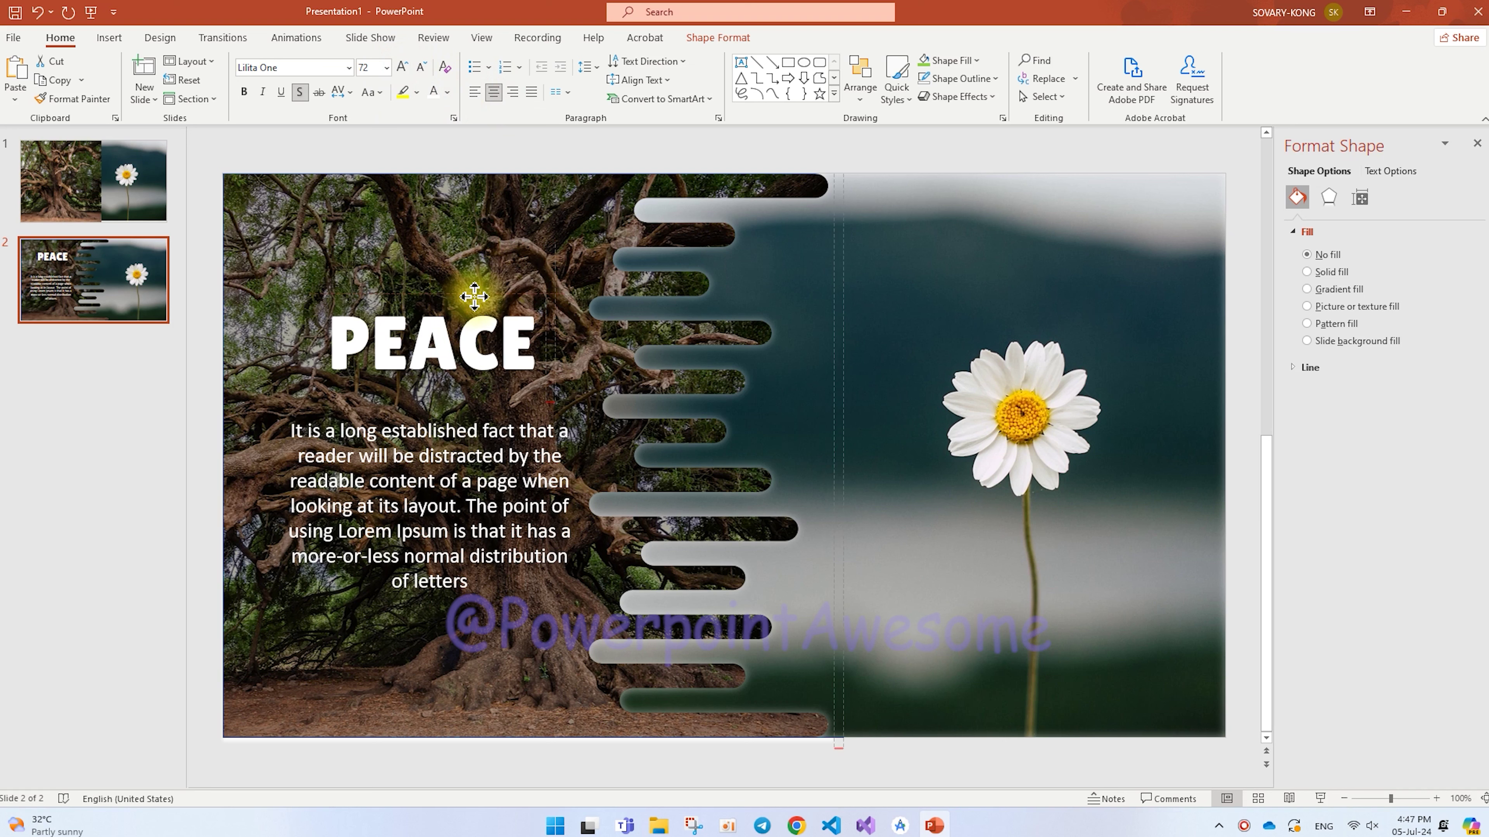
key(Escape)
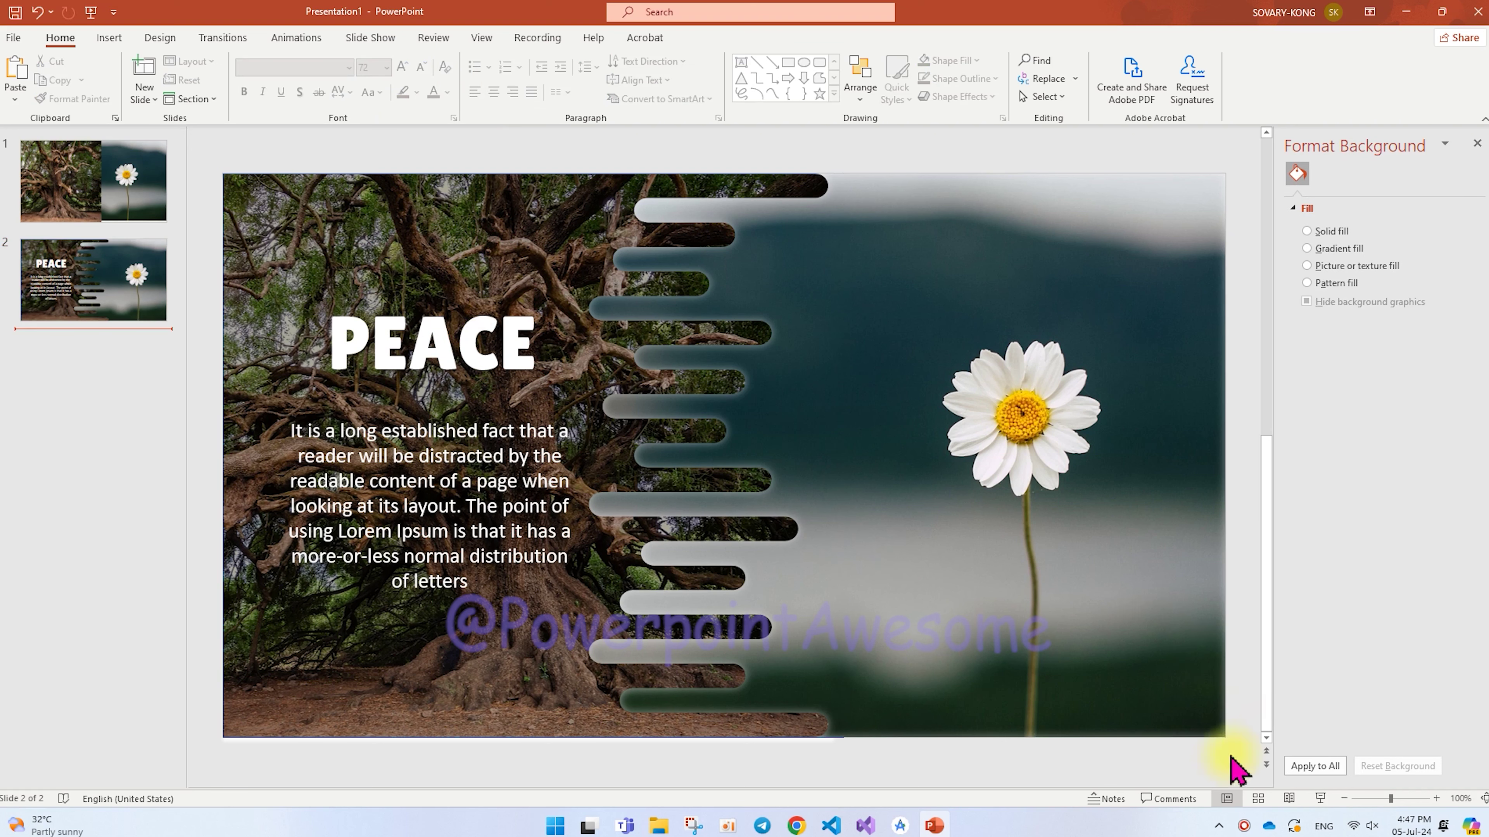
Step: Present slide 2 full-screen from the status bar's Slide Show button
click(1319, 799)
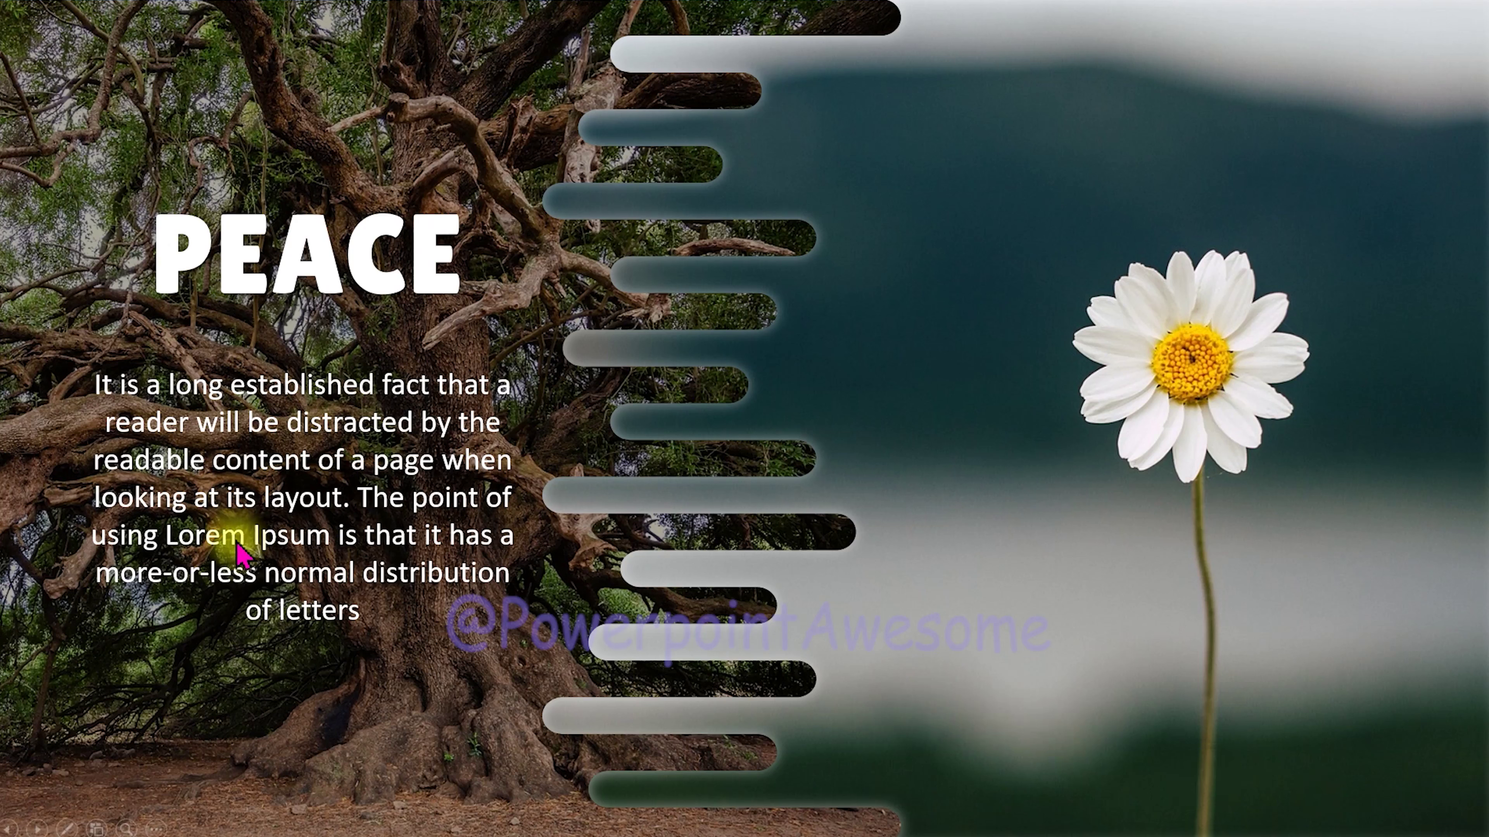